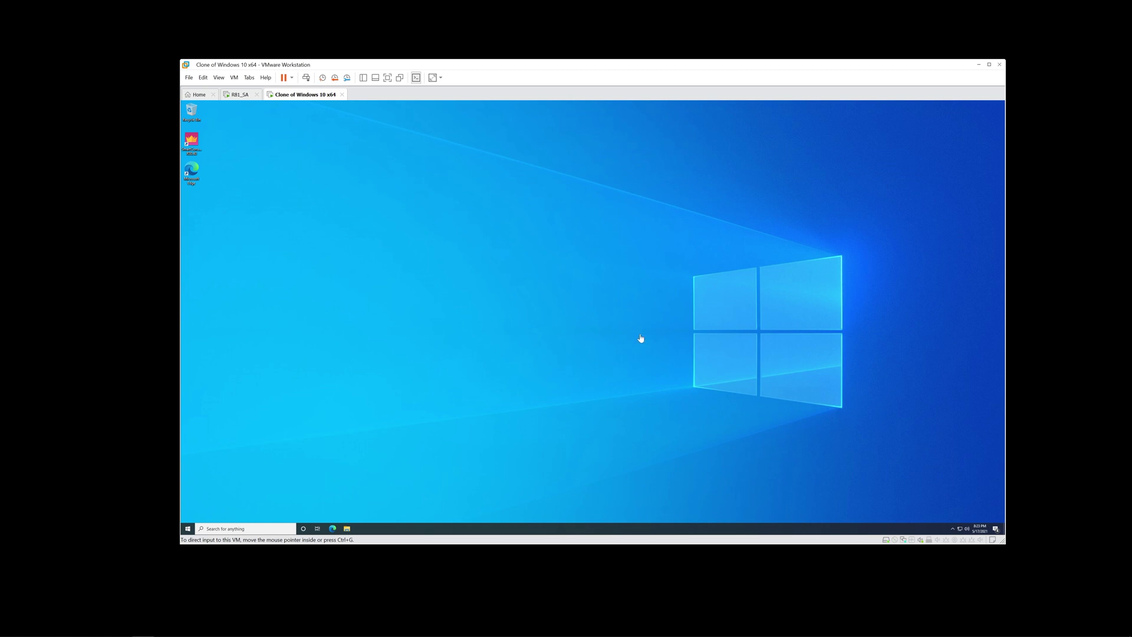
Give input control to the Windows 10 virtual machine in VMware Workstation
left_click(822, 451)
Bring the browser forward and scroll through the Endpoint Security Homepage to the E84.50 article
left_click(77, 630)
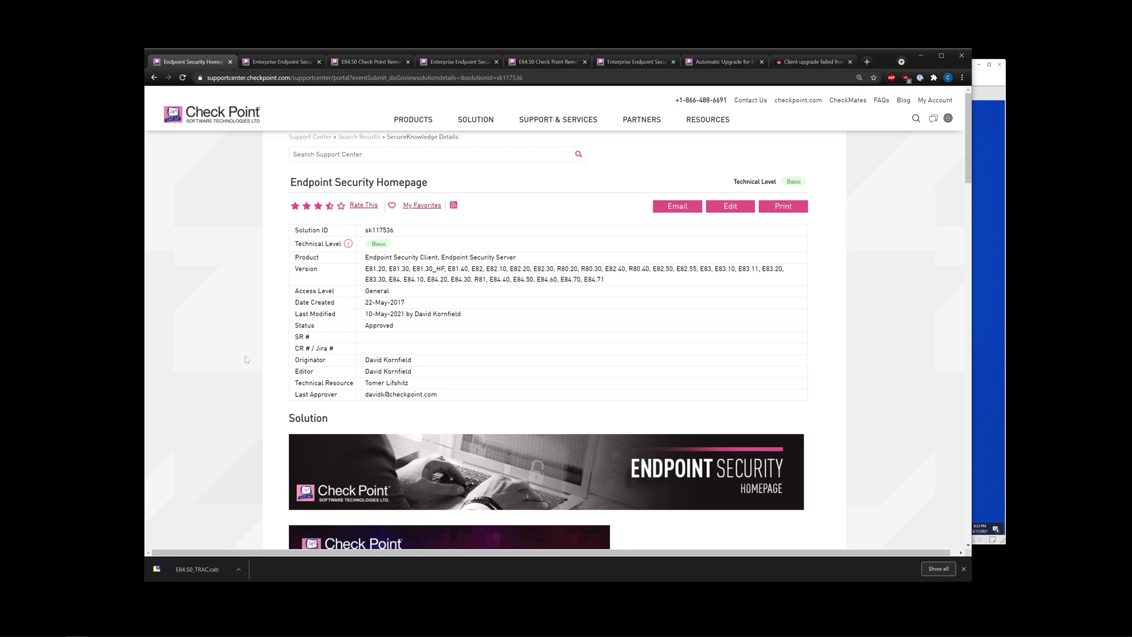
scroll(325, 282, "down", 3)
scroll(314, 339, "down", 20)
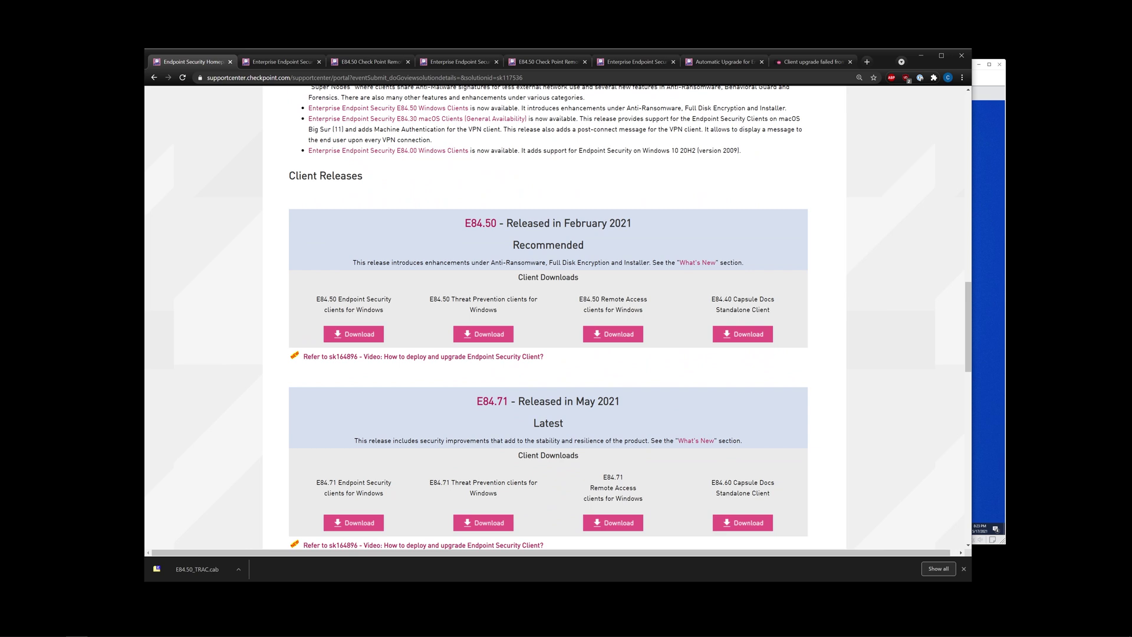
scroll(474, 267, "up", 2)
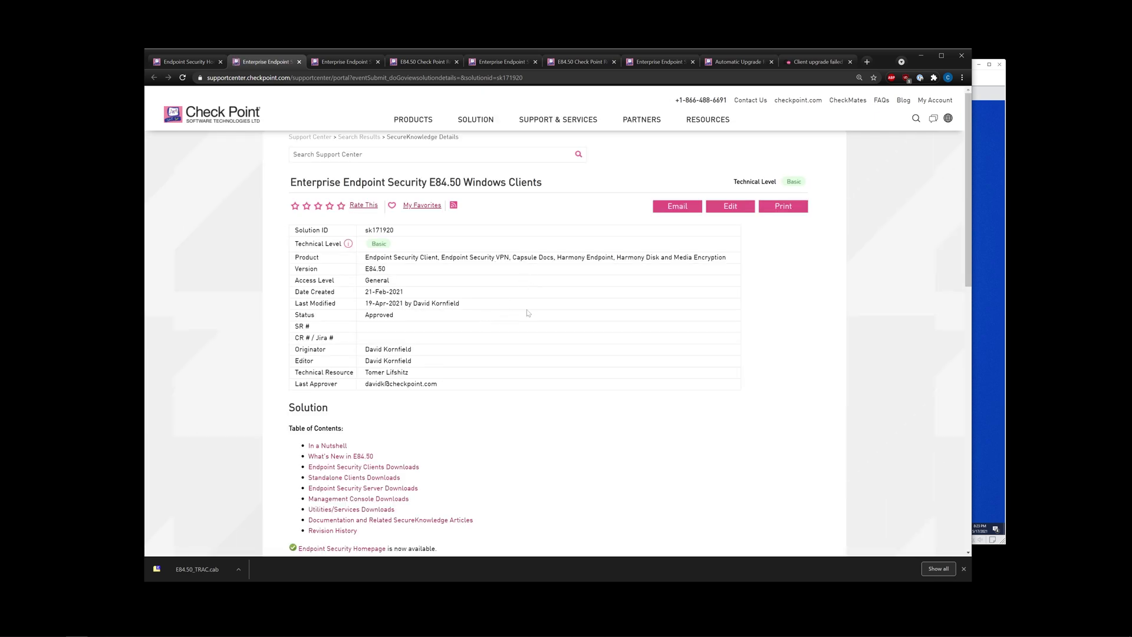
scroll(526, 313, "down", 3)
scroll(527, 313, "down", 7)
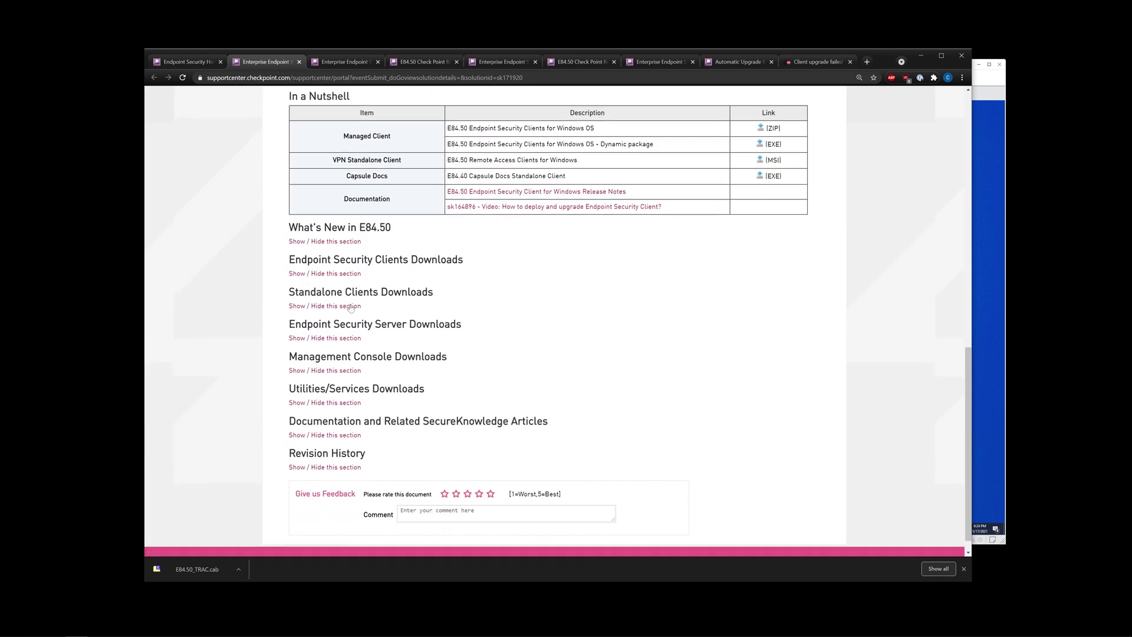
Expand the Standalone Clients Downloads table and highlight the Automatic Upgrade file entry
left_click(349, 306)
scroll(518, 300, "down", 2)
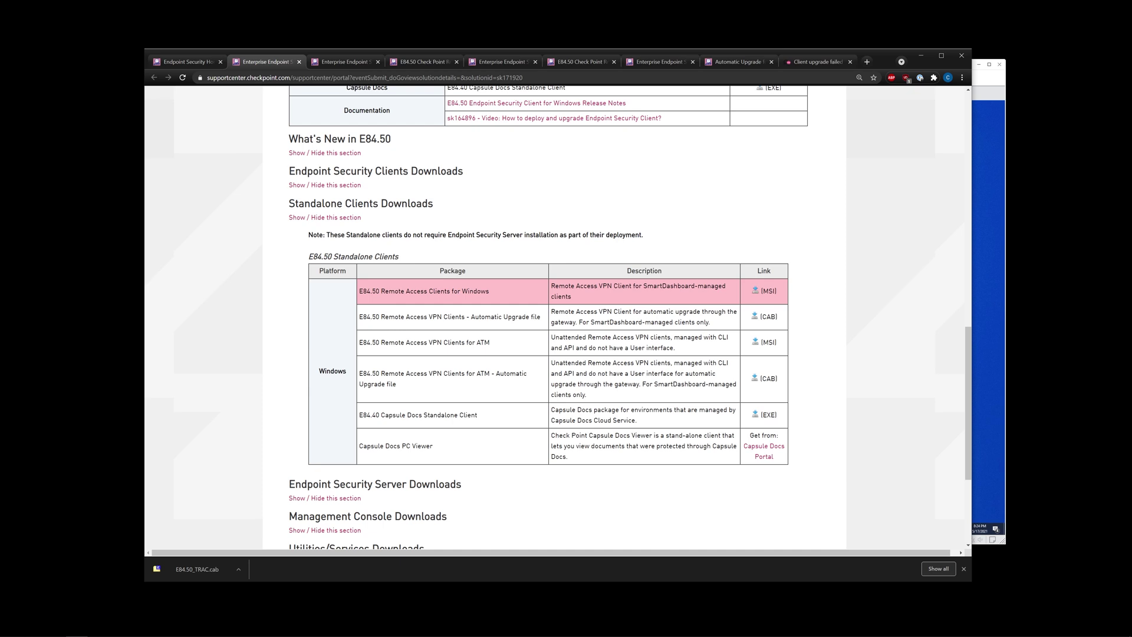
left_click_drag(540, 317, 470, 316)
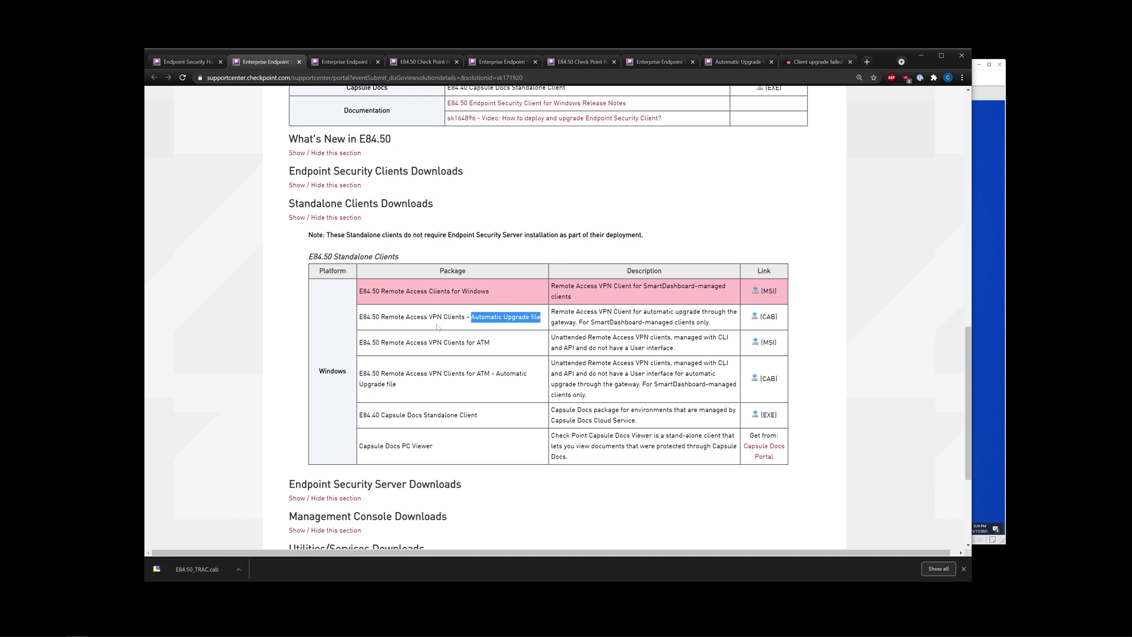
left_click(551, 319)
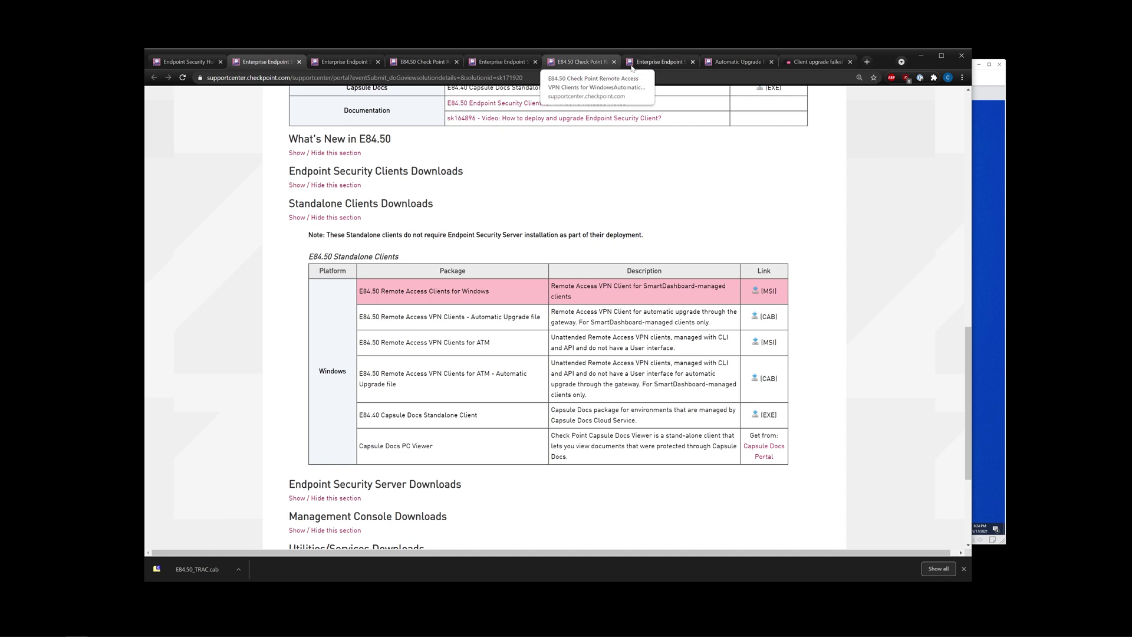
Switch to the failed client upgrade article and scroll down to its Solution section
left_click(828, 65)
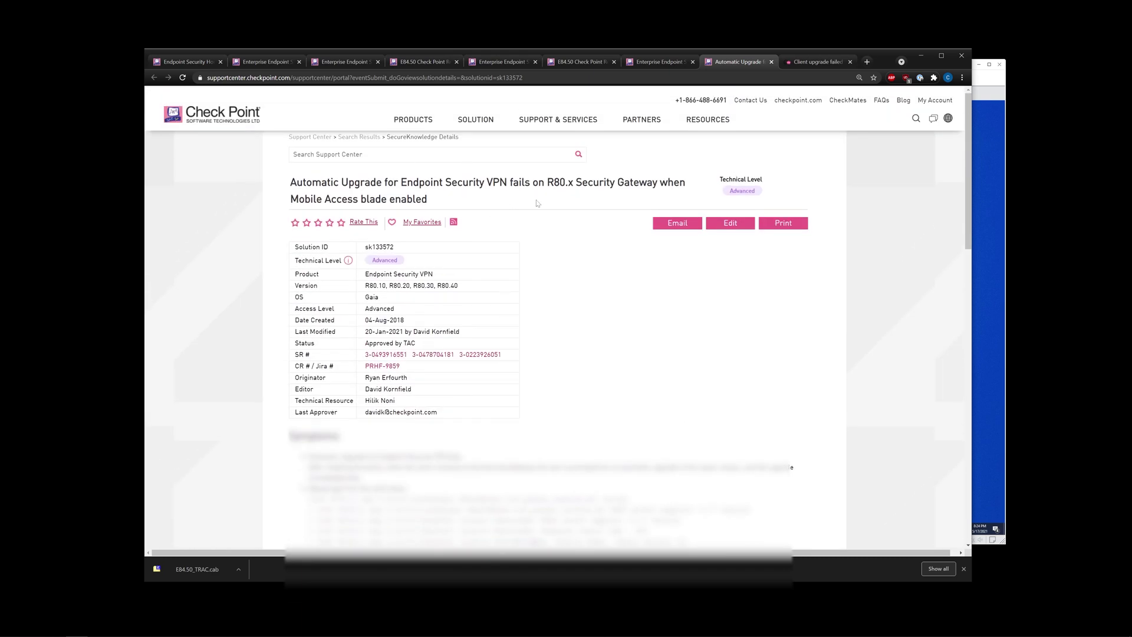
scroll(537, 203, "down", 15)
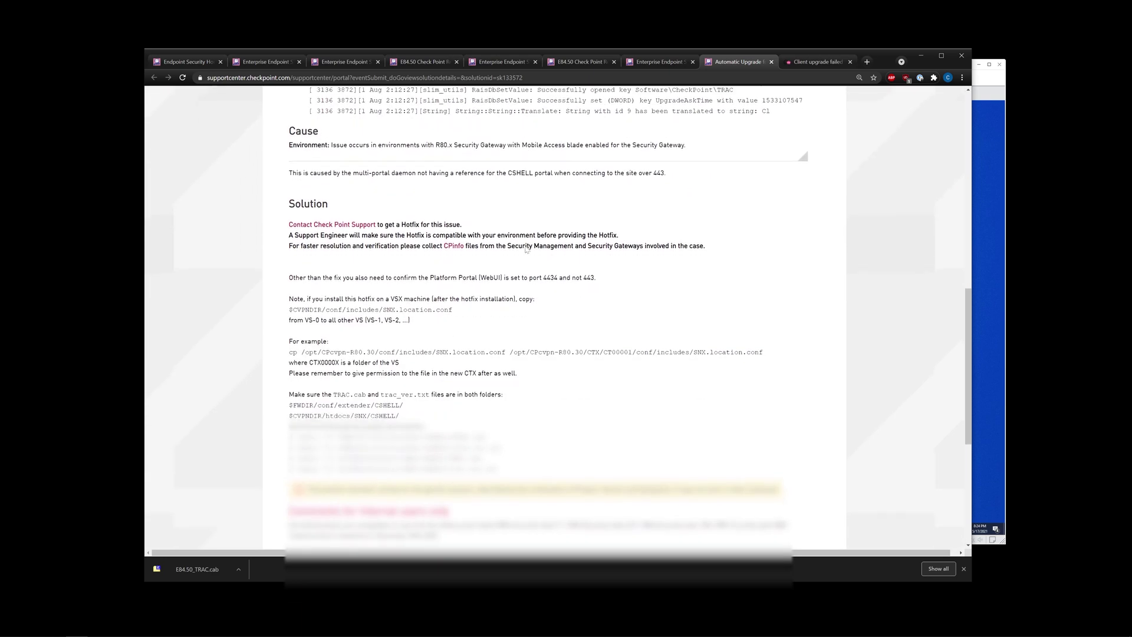
scroll(527, 249, "down", 2)
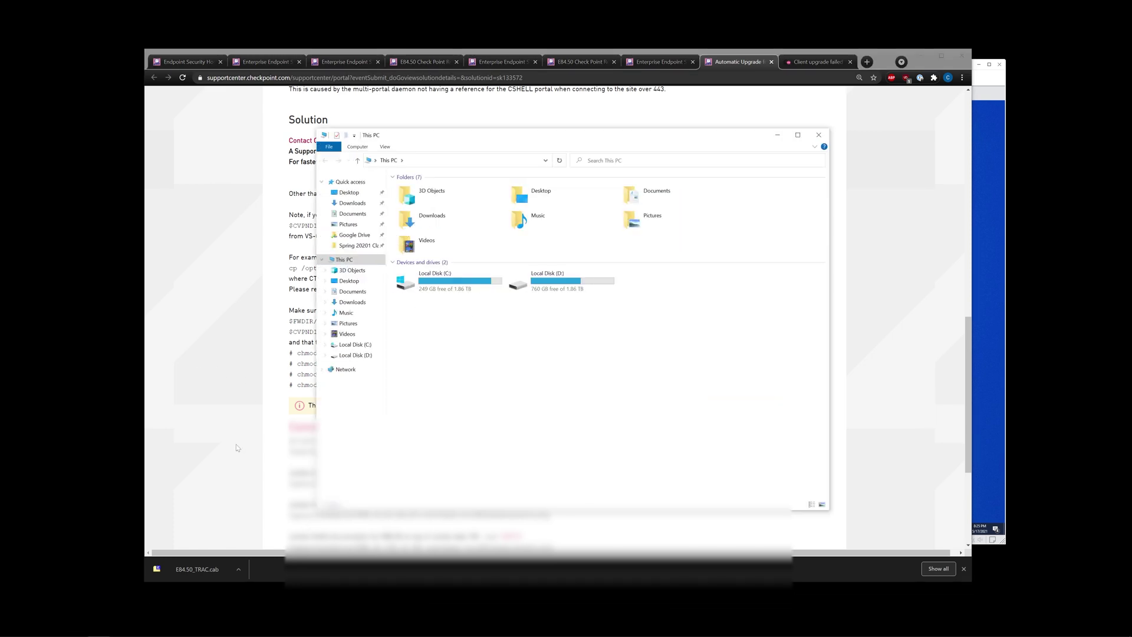
Open Downloads > VPN FILES > E84.50_TRAC in File Explorer
double_click(432, 215)
double_click(430, 190)
double_click(430, 189)
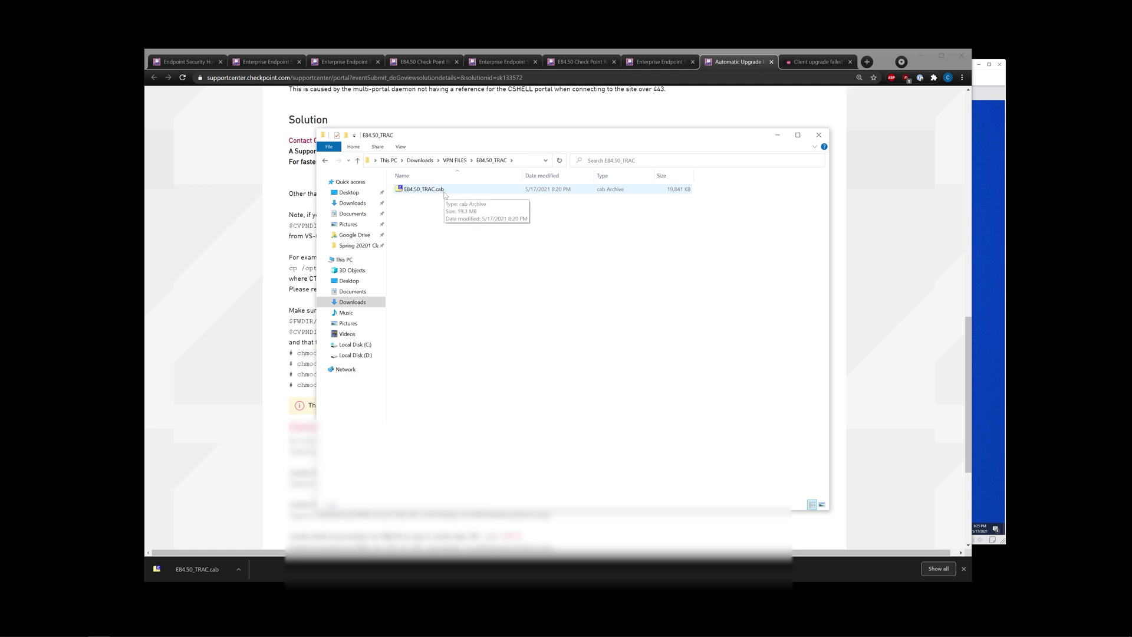
left_click_drag(448, 135, 654, 130)
Extract E84.50_TRAC.cab in place with 7-Zip Extract Here, producing TRAC.msi and ver.ini
left_click(638, 188)
right_click(638, 187)
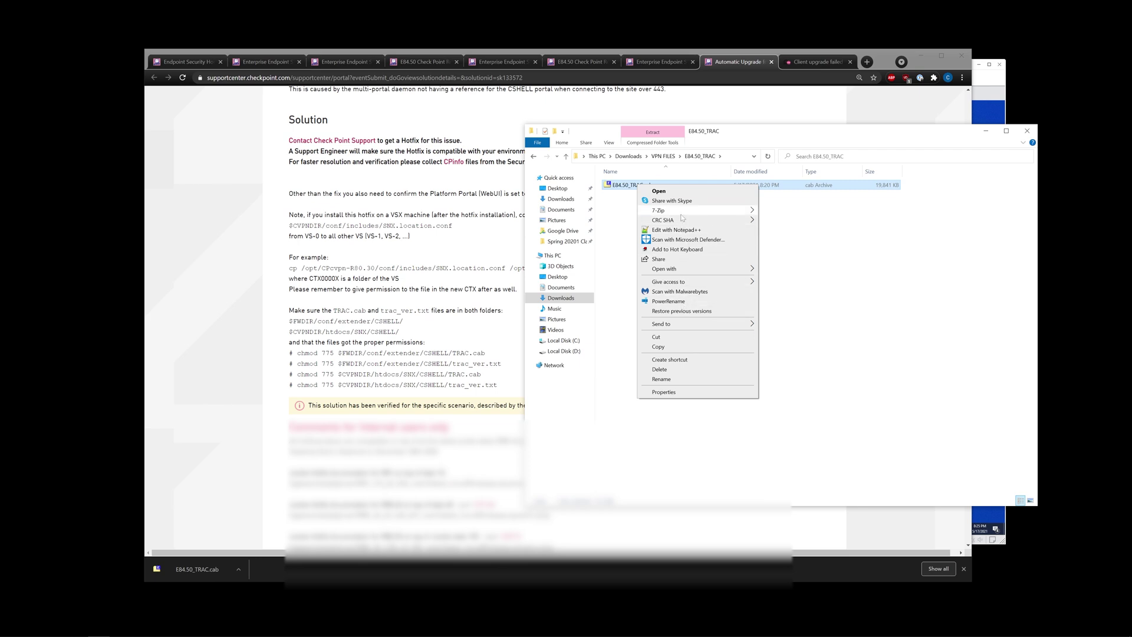
mouse_move(718, 210)
left_click(804, 238)
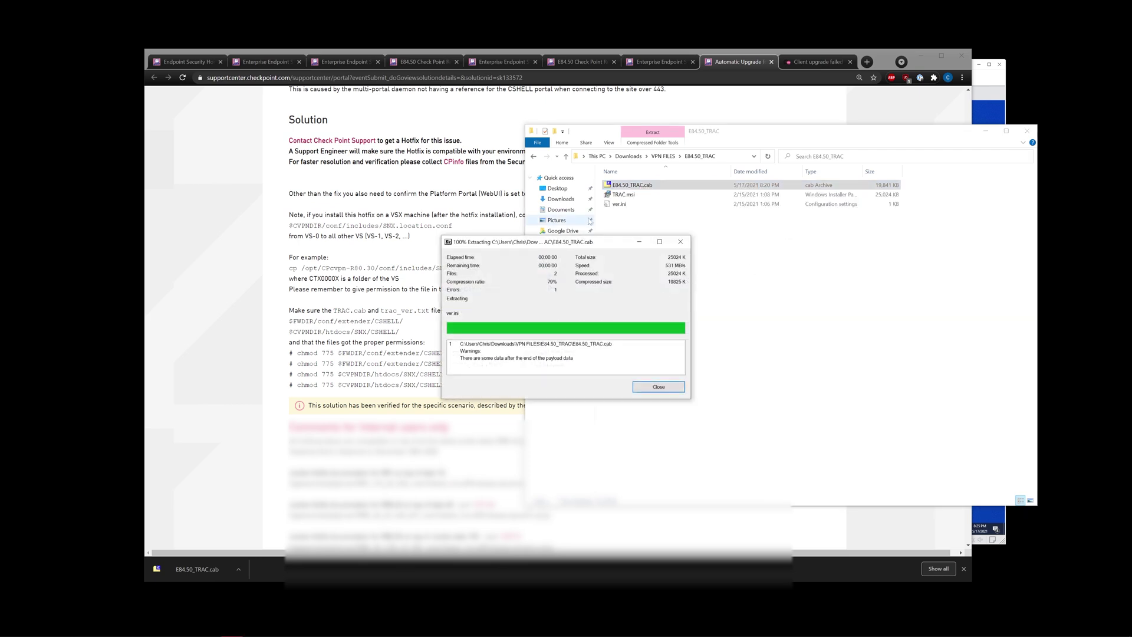
left_click(680, 241)
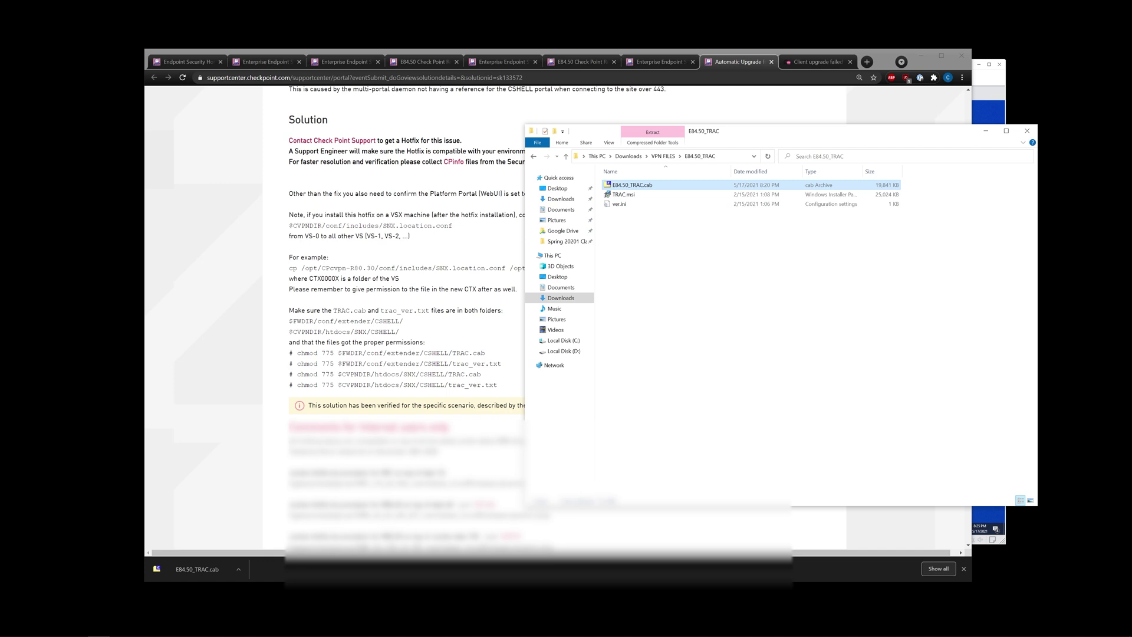
Open ver.ini in Notepad and copy its version number 986102502
double_click(629, 208)
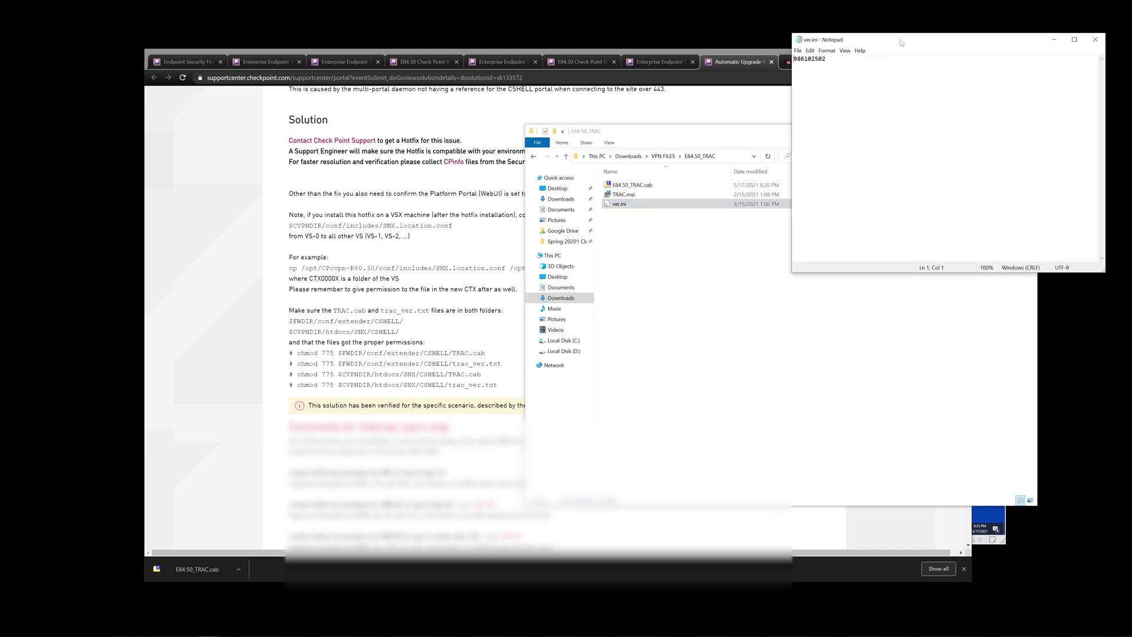
left_click_drag(858, 37, 609, 190)
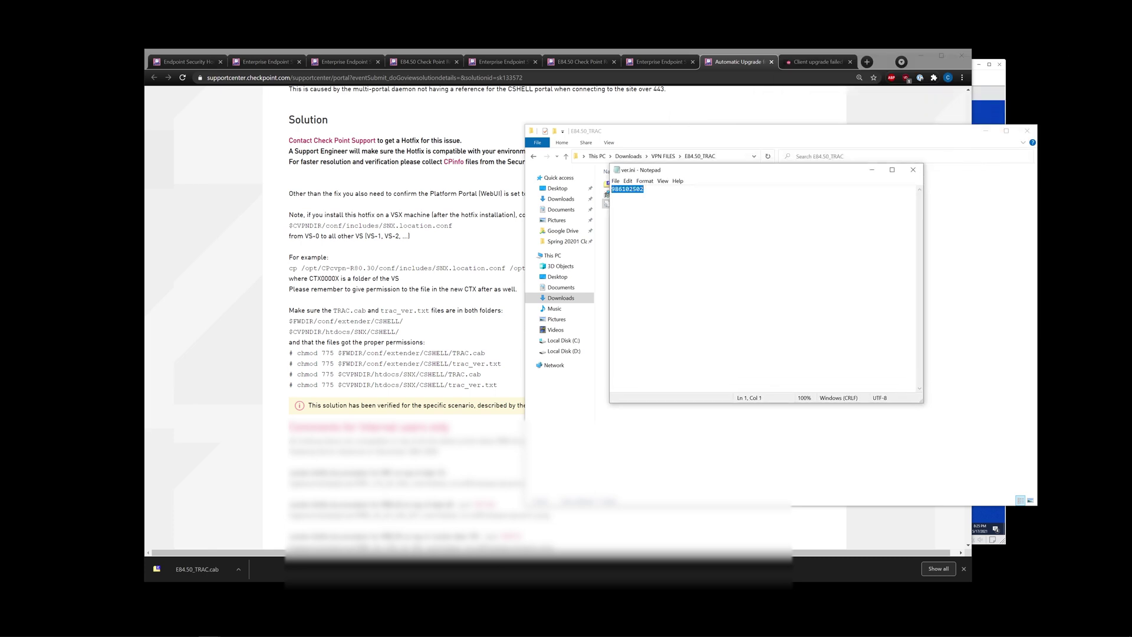
right_click(632, 190)
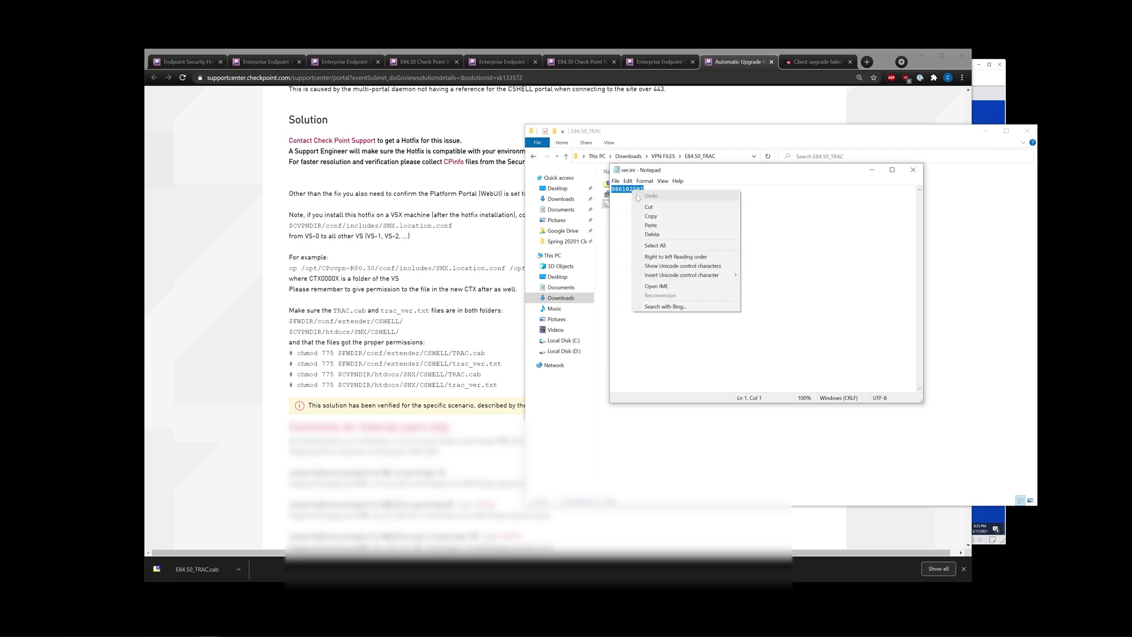
left_click(655, 218)
left_click_drag(645, 173, 690, 251)
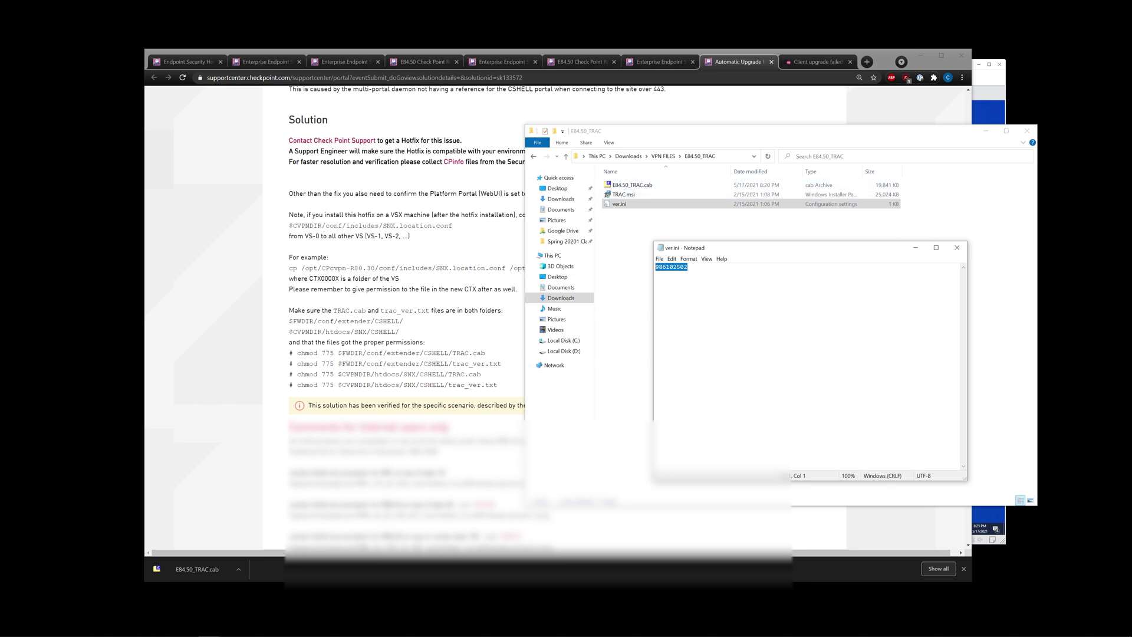
Bring WinSCP forward and open the local VPN FILES\E84.50_TRAC folder
left_click(165, 627)
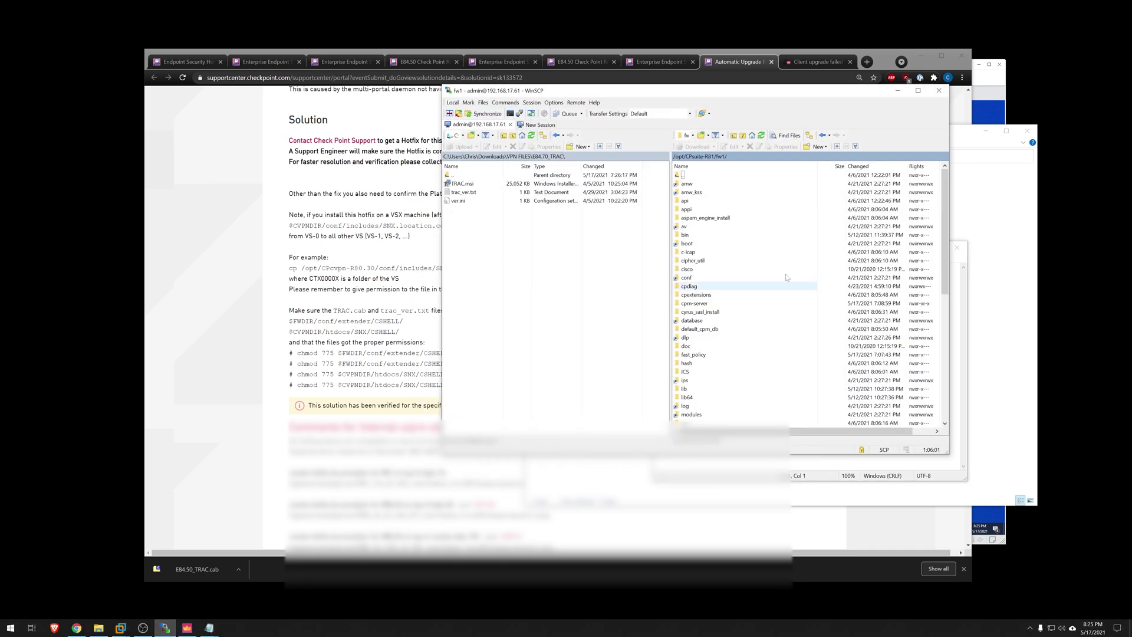
left_click_drag(681, 94, 373, 175)
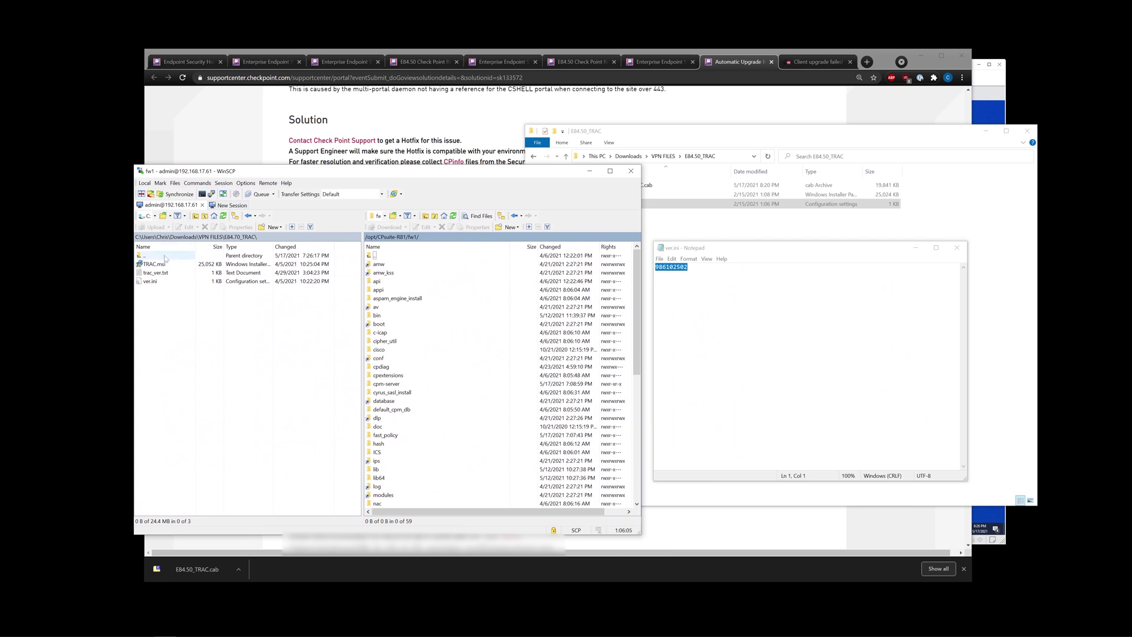
double_click(165, 258)
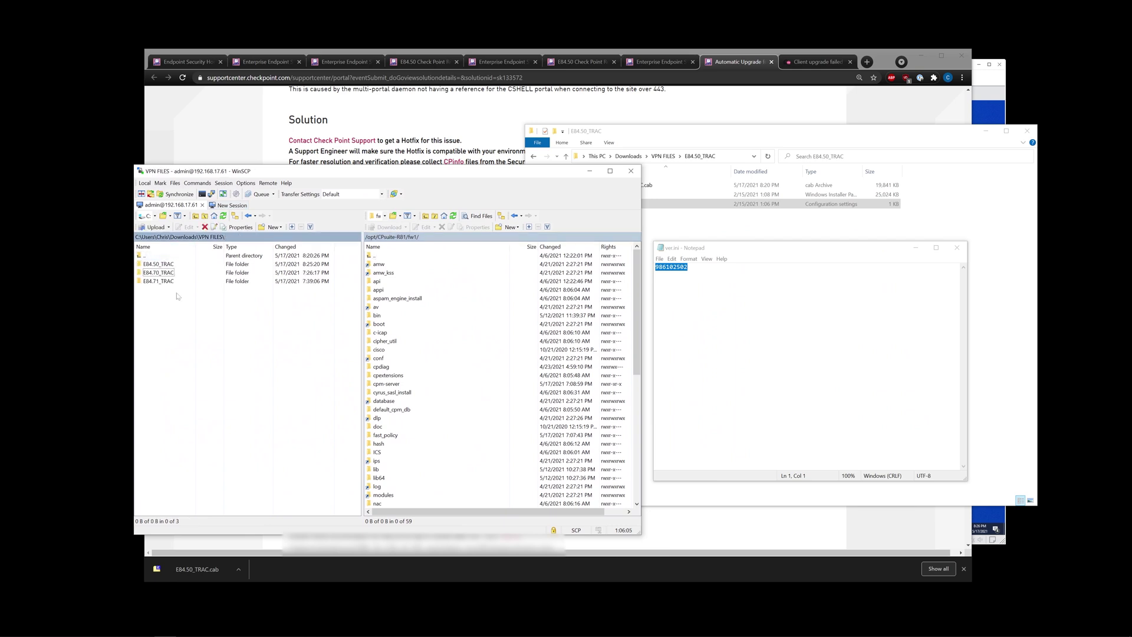
left_click(158, 263)
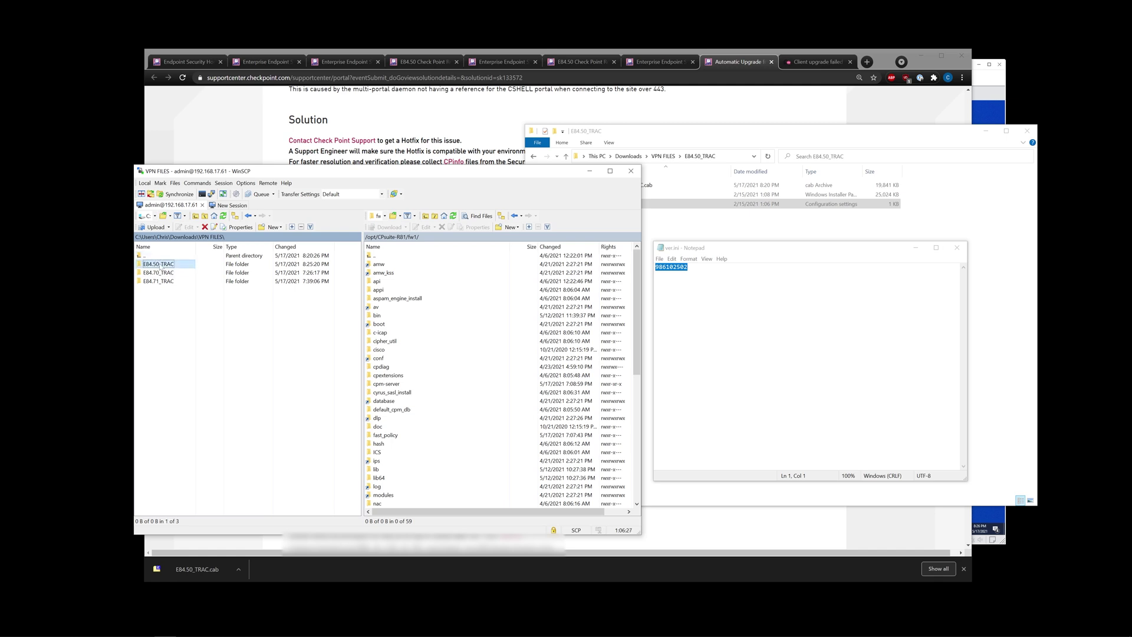
double_click(158, 264)
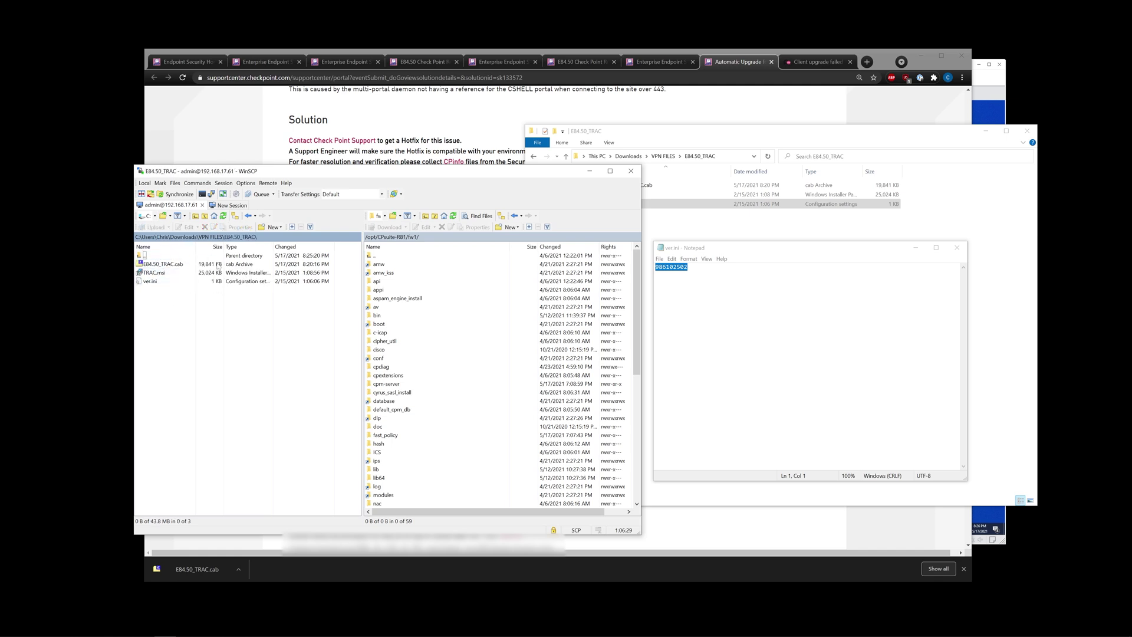
left_click_drag(293, 168, 223, 179)
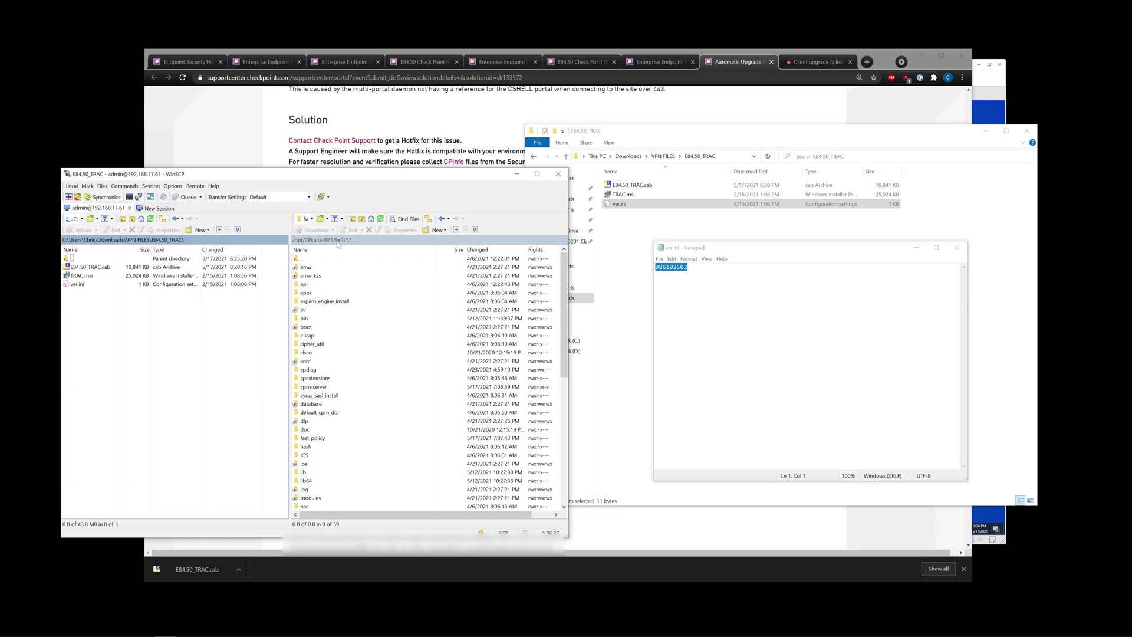
Browse the gateway from its root into /opt and down to CPsuite-R81
left_click(361, 219)
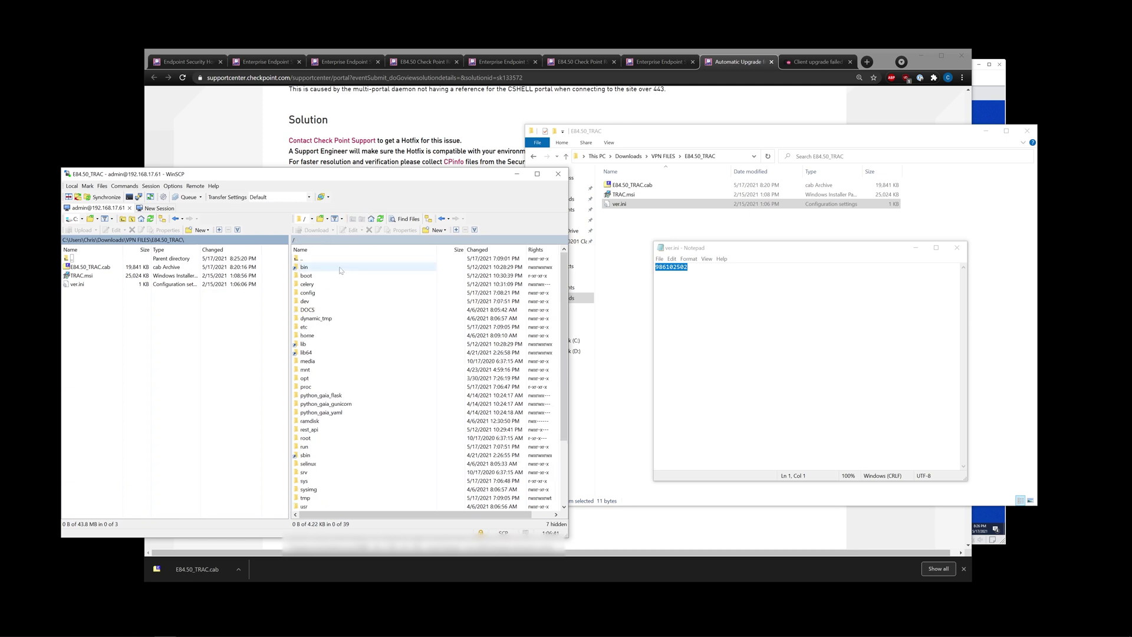
left_click_drag(377, 180, 754, 136)
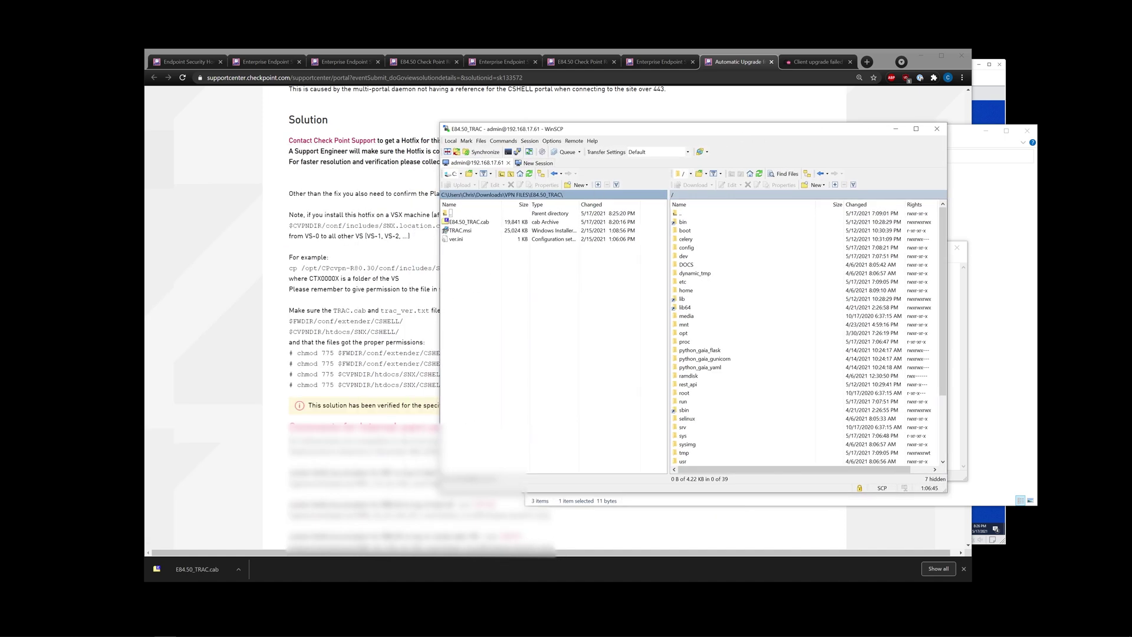
double_click(684, 334)
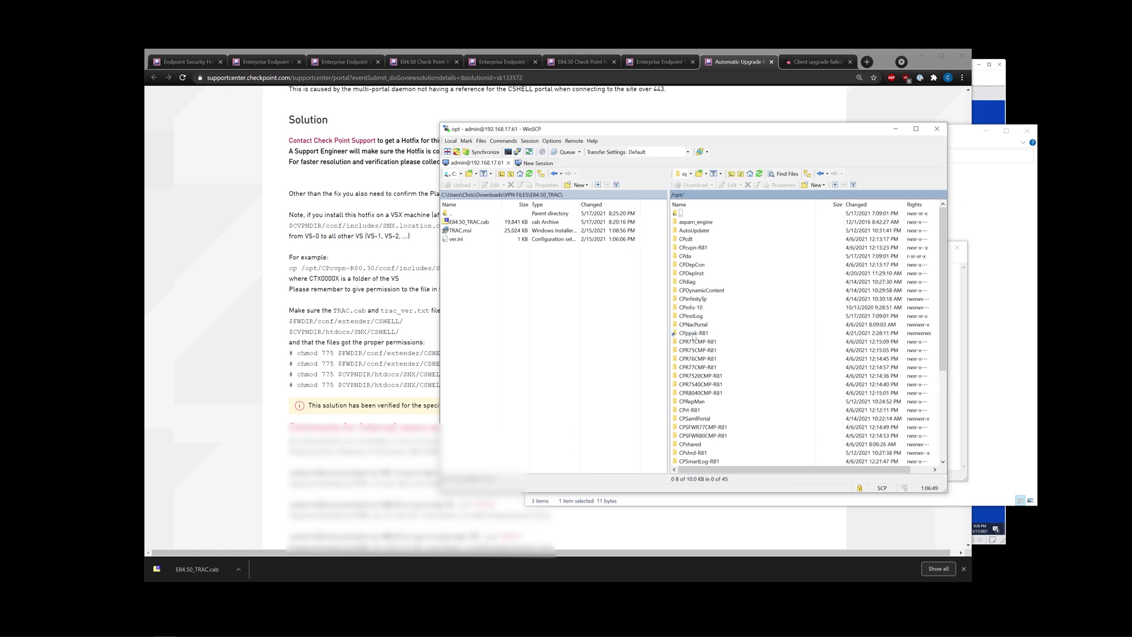
scroll(719, 326, "down", 1)
scroll(719, 326, "down", 4)
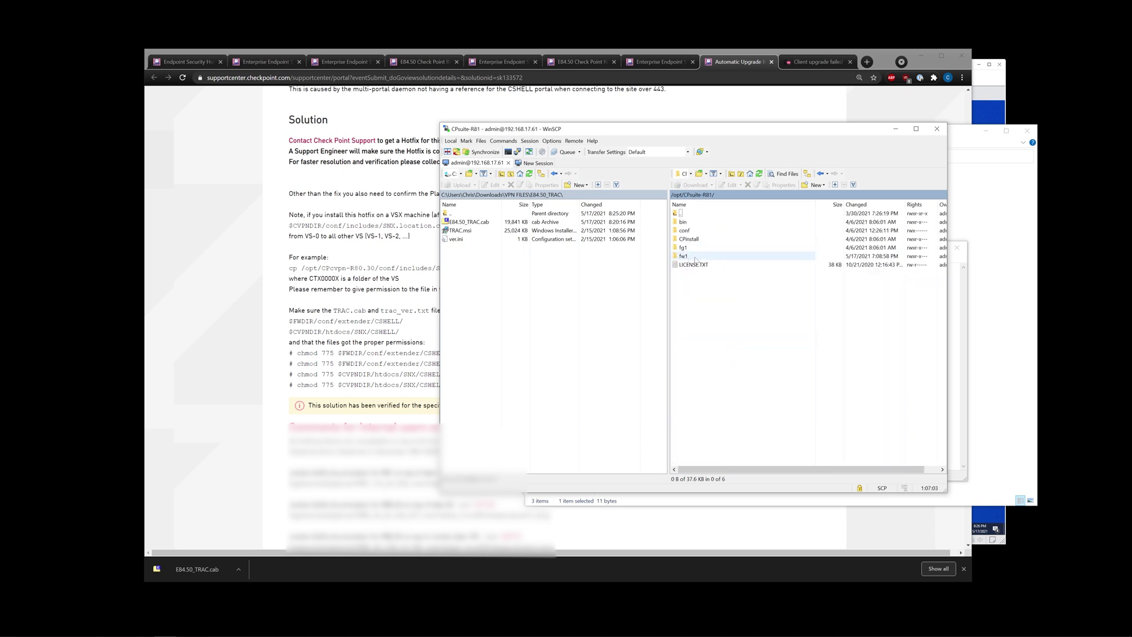
Navigate the remote panel into fw1/conf/extender/CSHELL
double_click(684, 255)
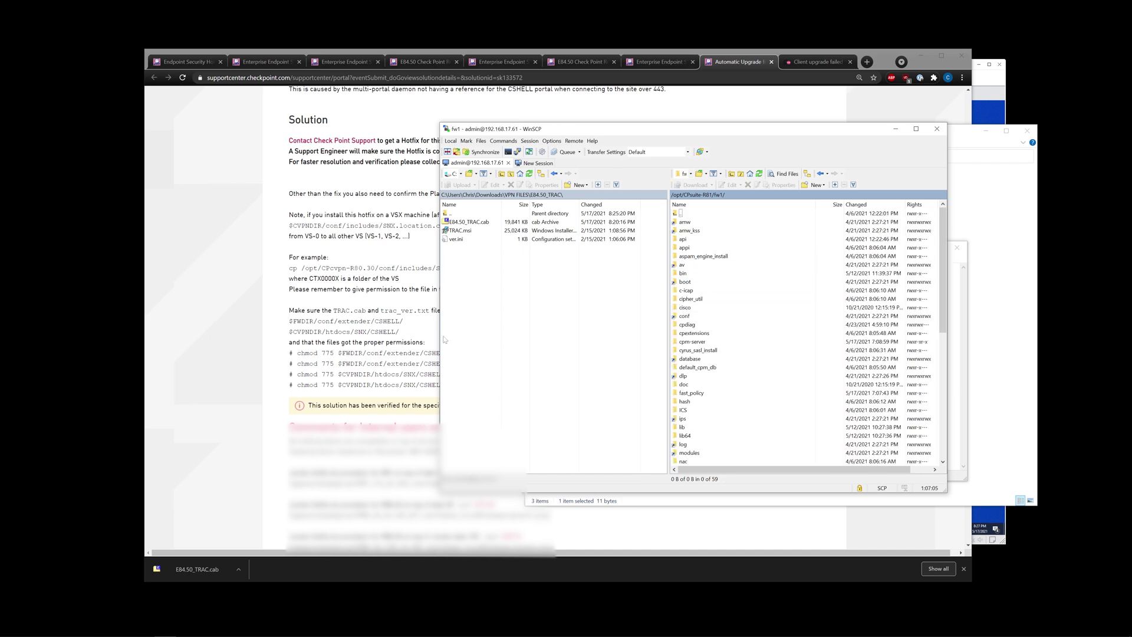
scroll(710, 290, "down", 1)
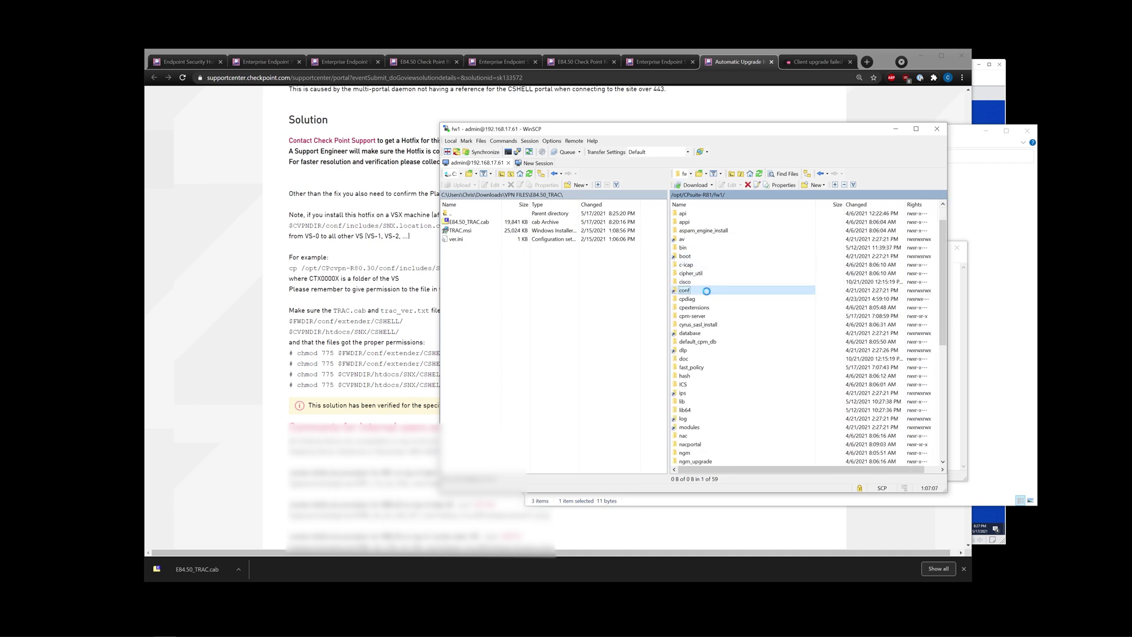
double_click(710, 290)
scroll(716, 268, "down", 3)
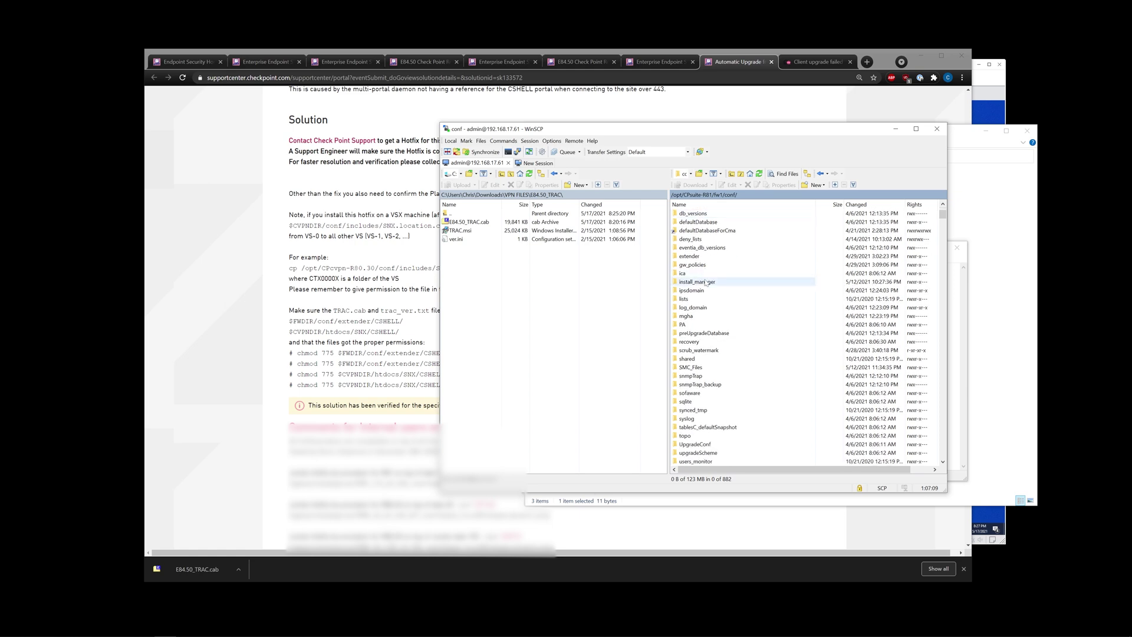
double_click(688, 256)
left_click_drag(625, 133, 674, 131)
double_click(738, 227)
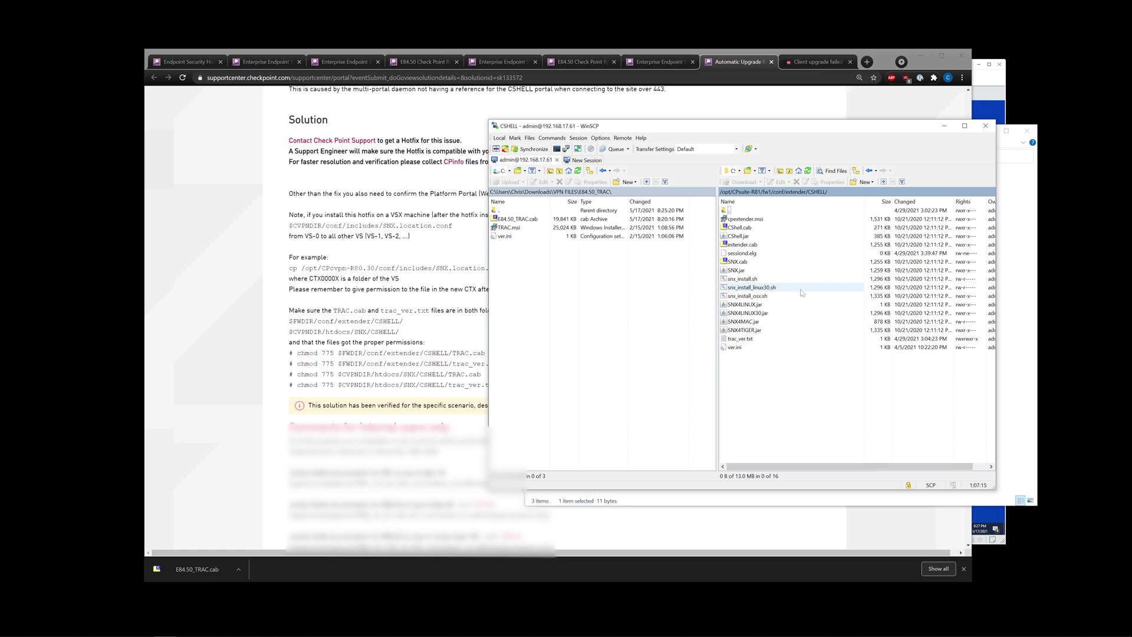
left_click_drag(676, 128, 686, 128)
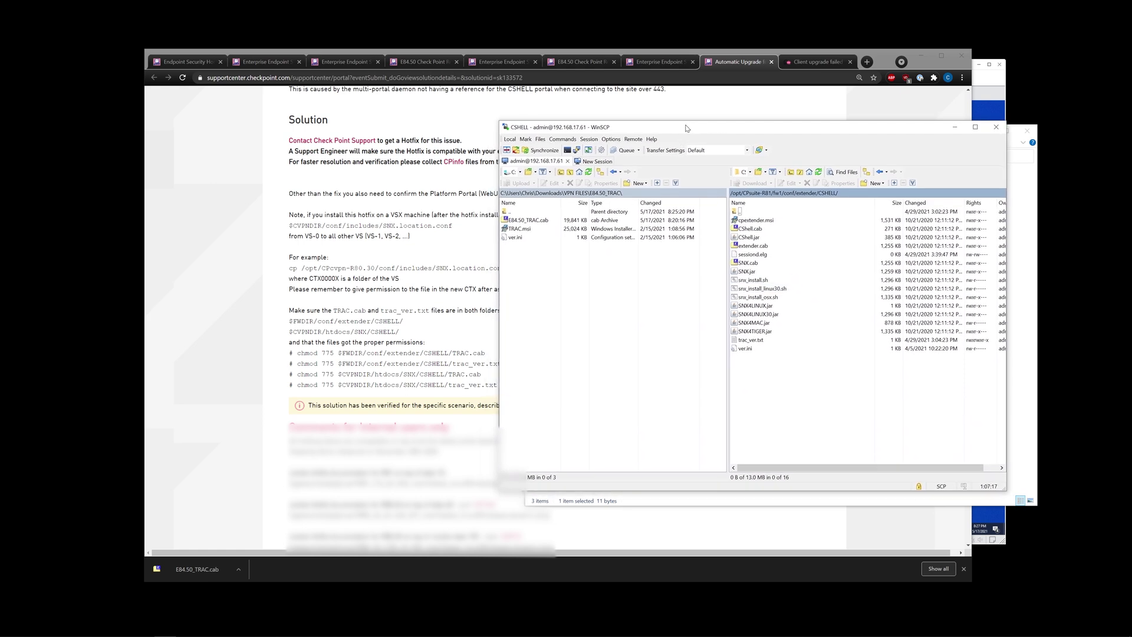
Replace 986102705 with 986102502 in trac_ver.txt and save it to the server
double_click(752, 340)
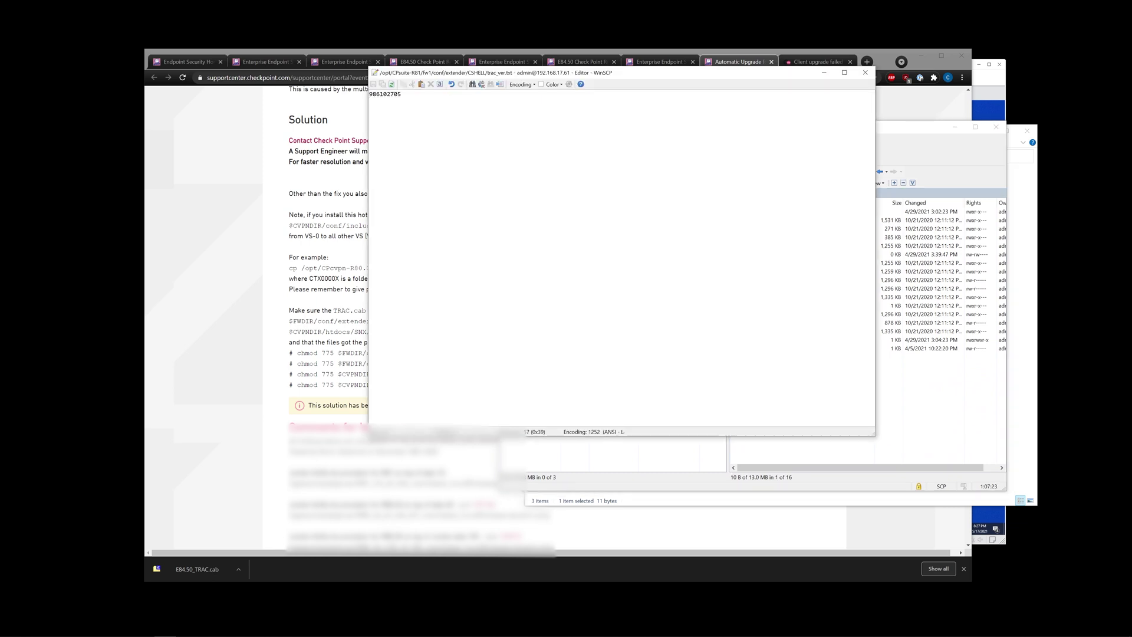
double_click(384, 94)
right_click(383, 95)
left_click(411, 138)
key("ctrl+s")
left_click(864, 72)
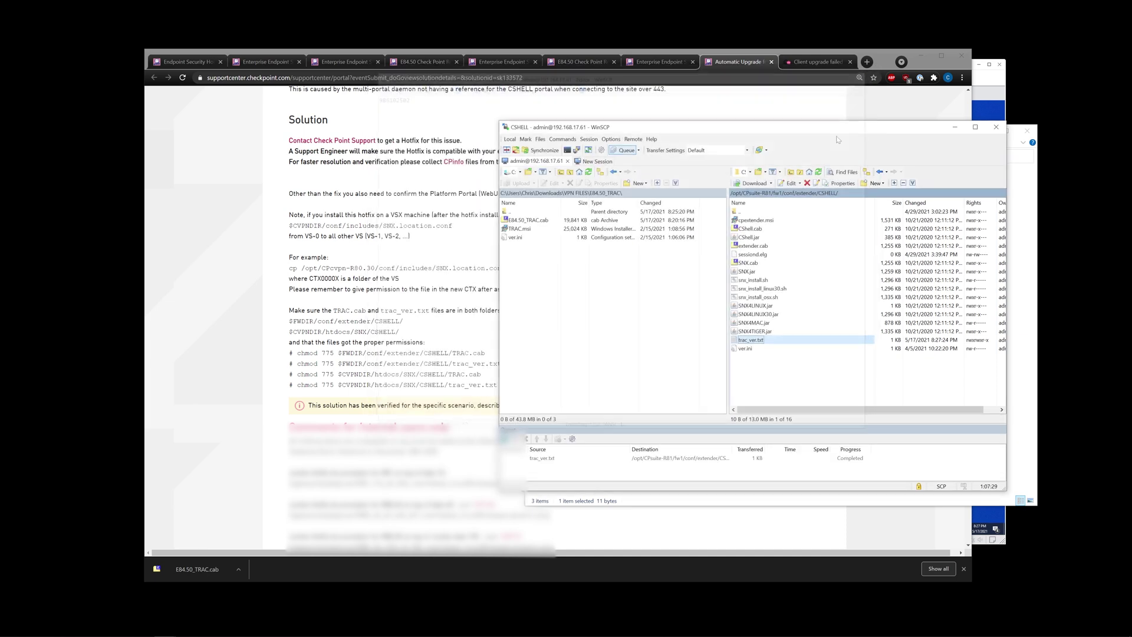
Rename local E84.50_TRAC.cab to TRAC.cab and upload it into the gateway's CSHELL folder
left_click(523, 222)
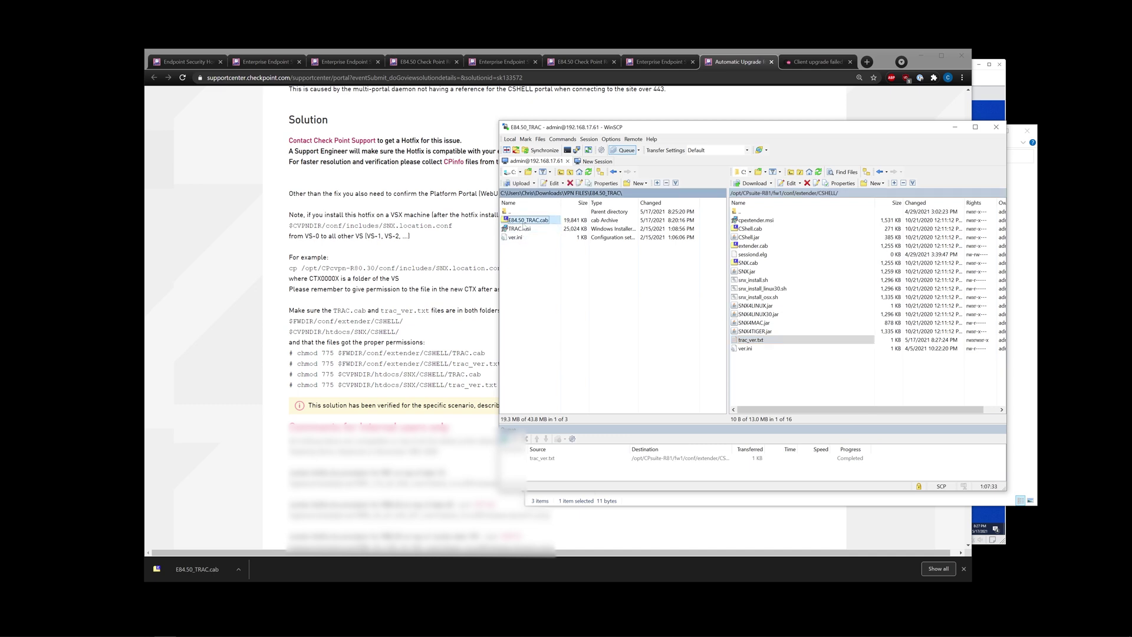
right_click(529, 226)
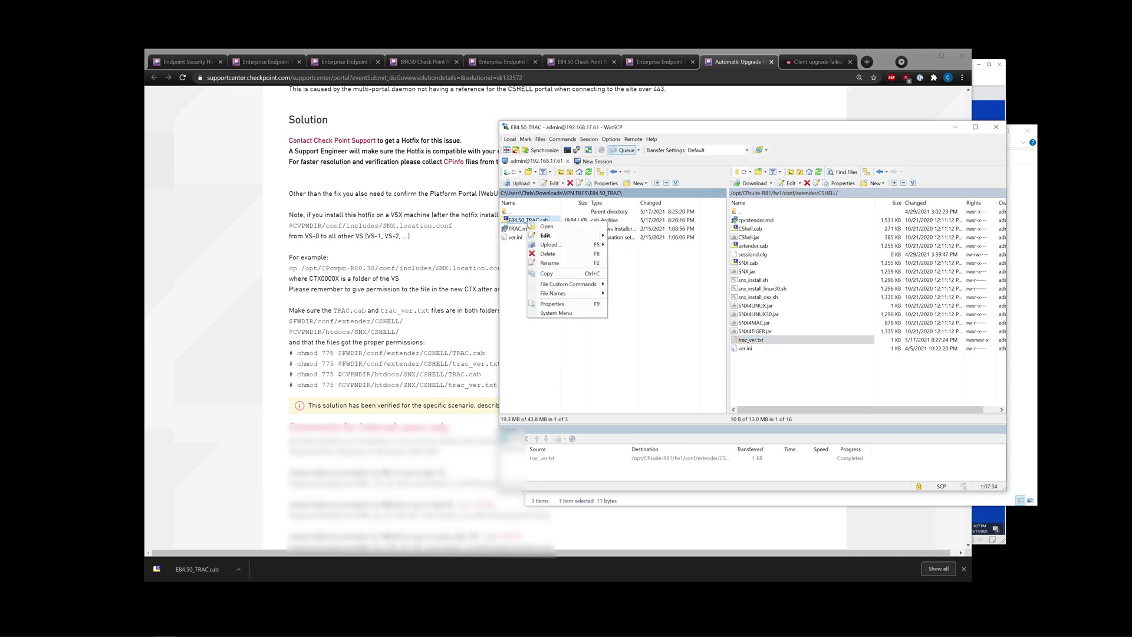
left_click(541, 264)
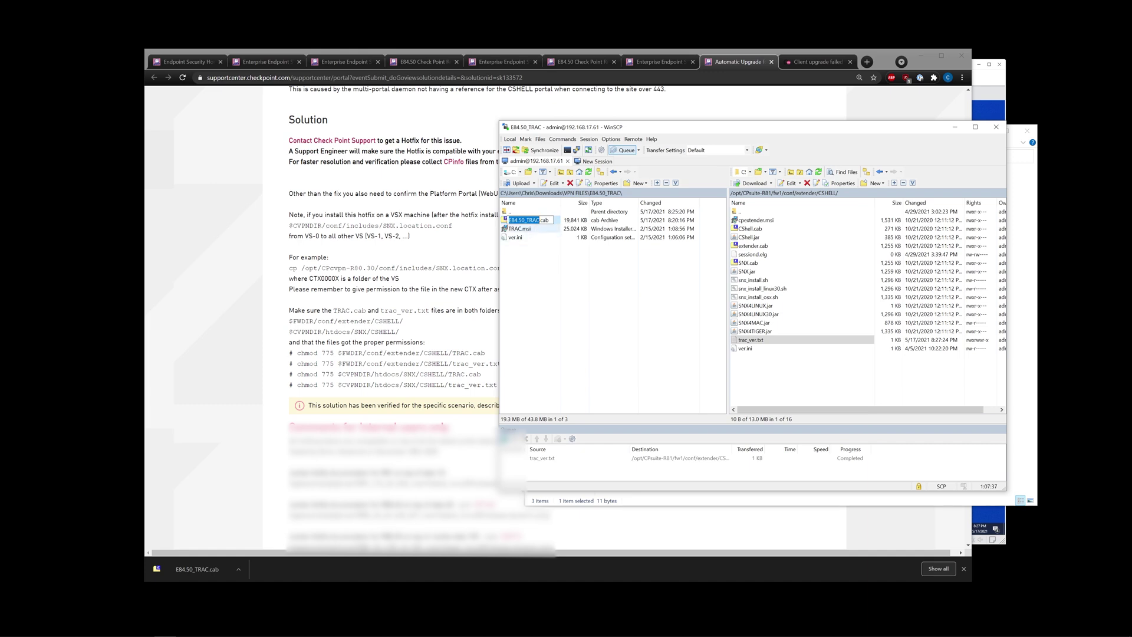
left_click_drag(511, 220, 522, 220)
key("BackSpace")
key("Return")
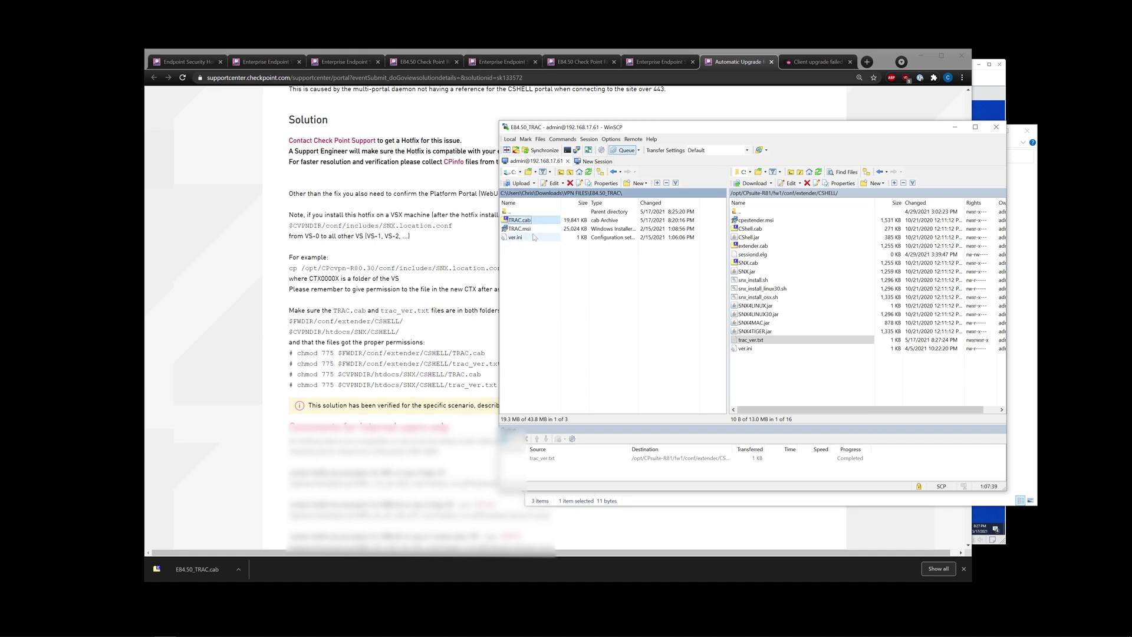
left_click_drag(519, 220, 763, 375)
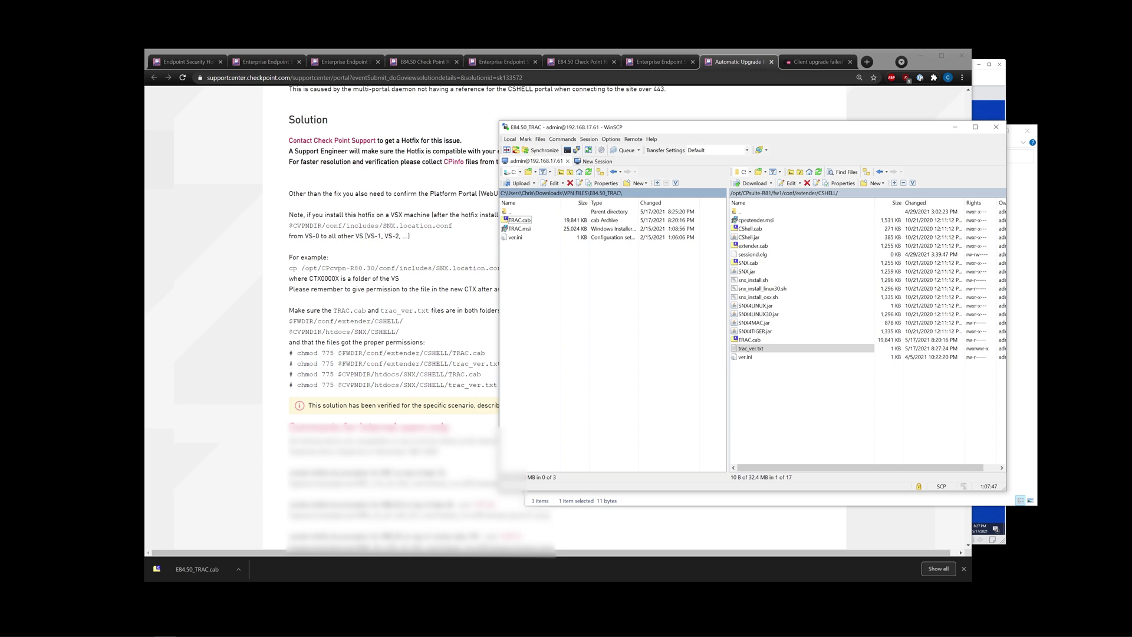
Climb from CSHELL back up to /opt and open the CPcvpn-R81 folder
double_click(767, 215)
double_click(759, 215)
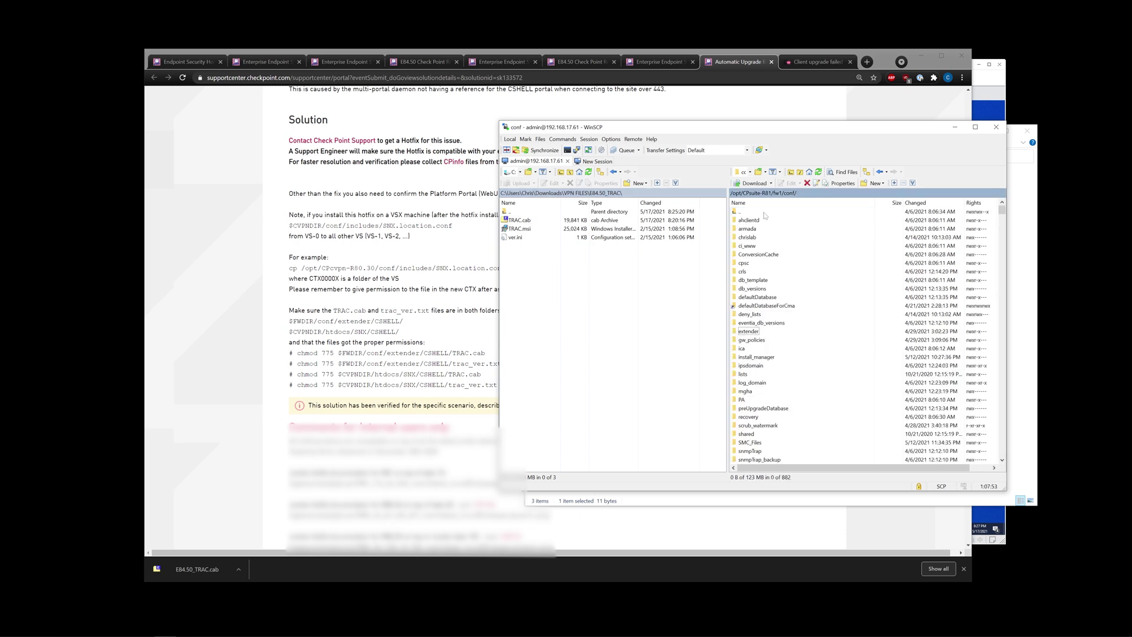
double_click(755, 215)
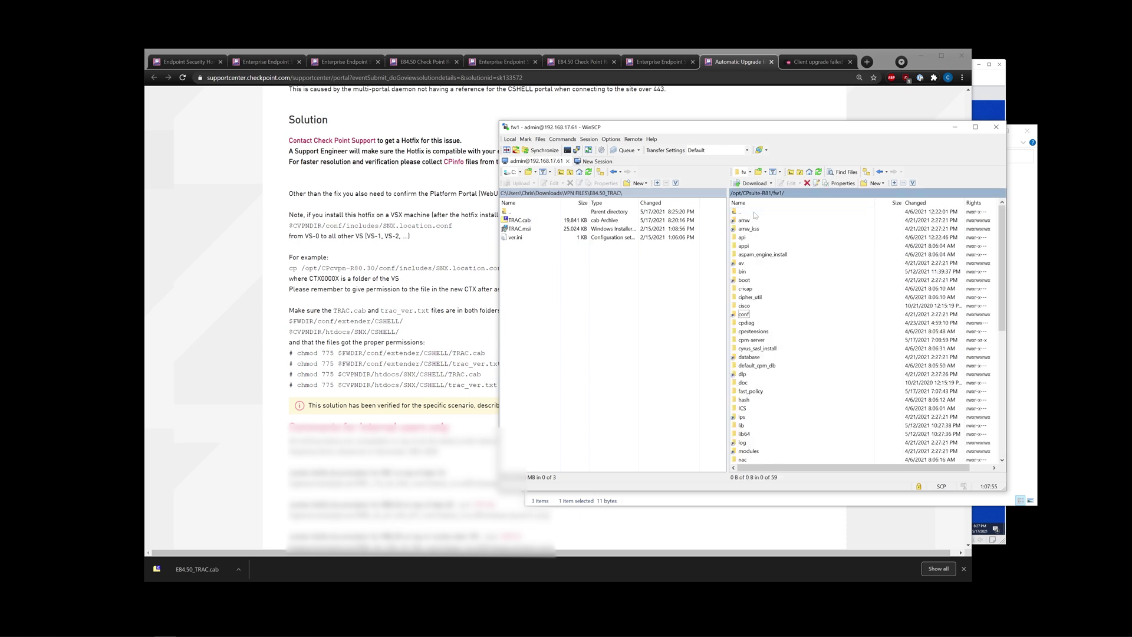
double_click(755, 213)
double_click(761, 213)
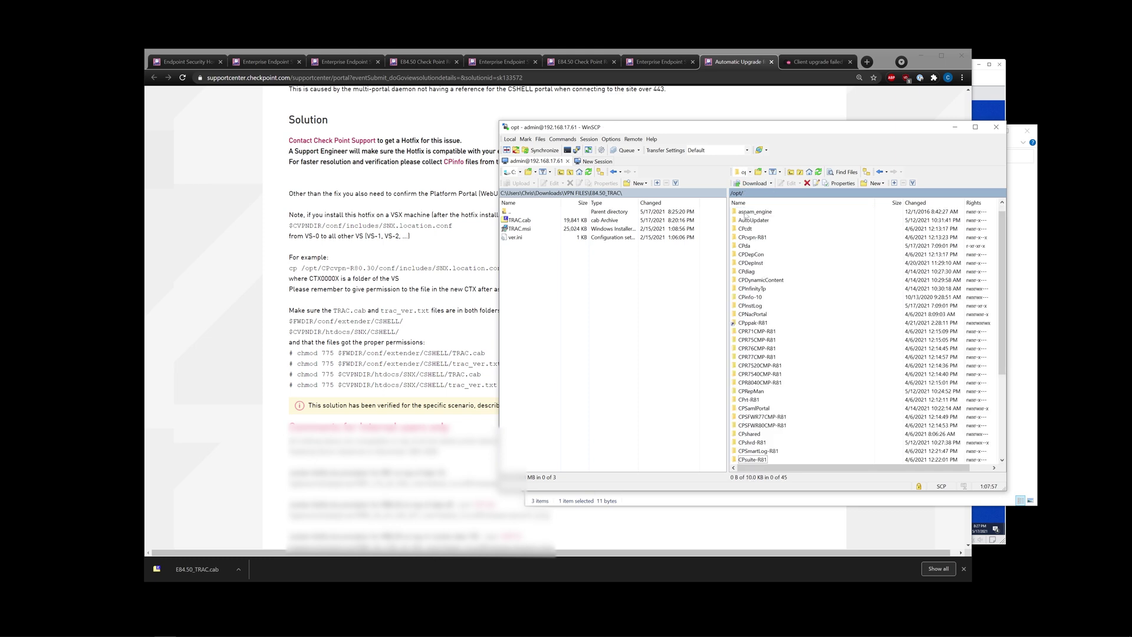
double_click(770, 238)
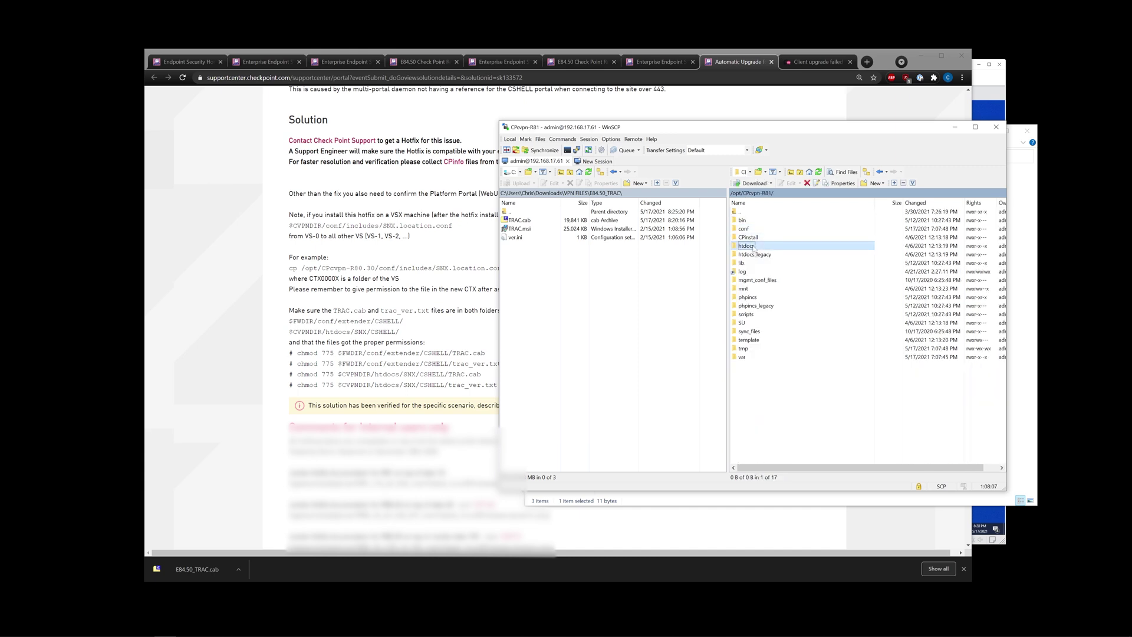
Open htdocs/SNX/CSHELL under CPcvpn-R81 in the remote panel
double_click(754, 247)
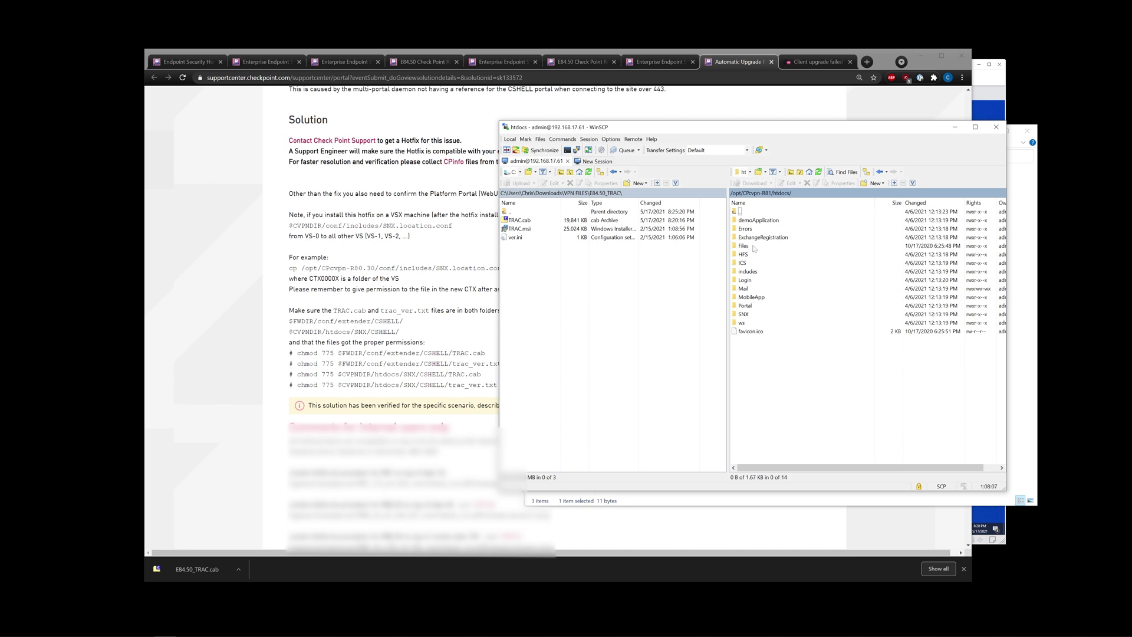
double_click(745, 314)
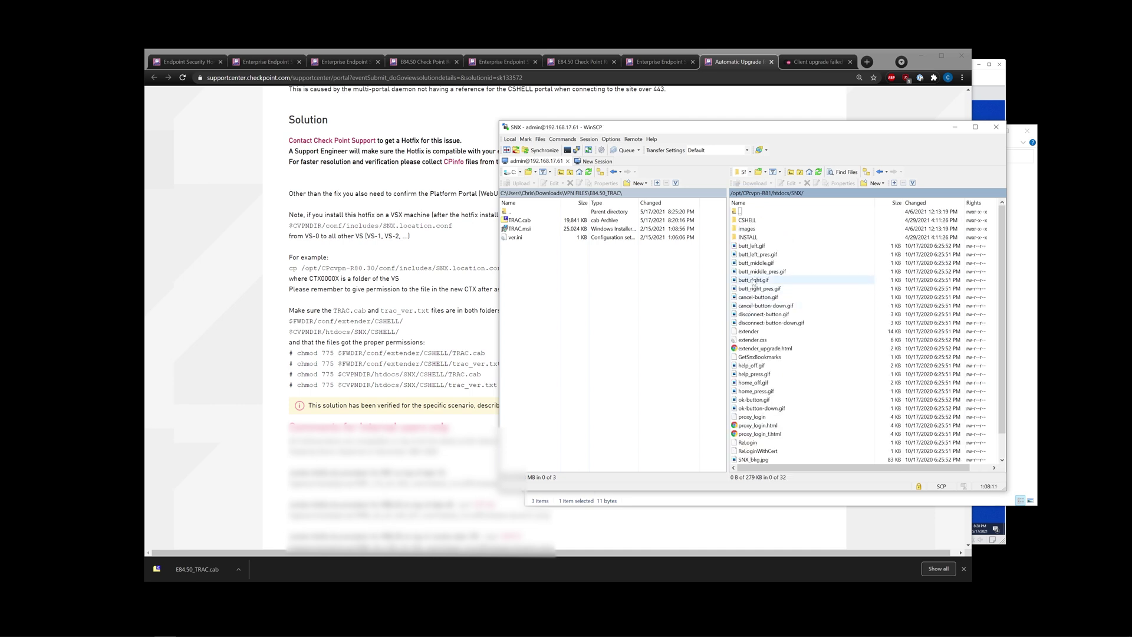
left_click(753, 223)
double_click(754, 222)
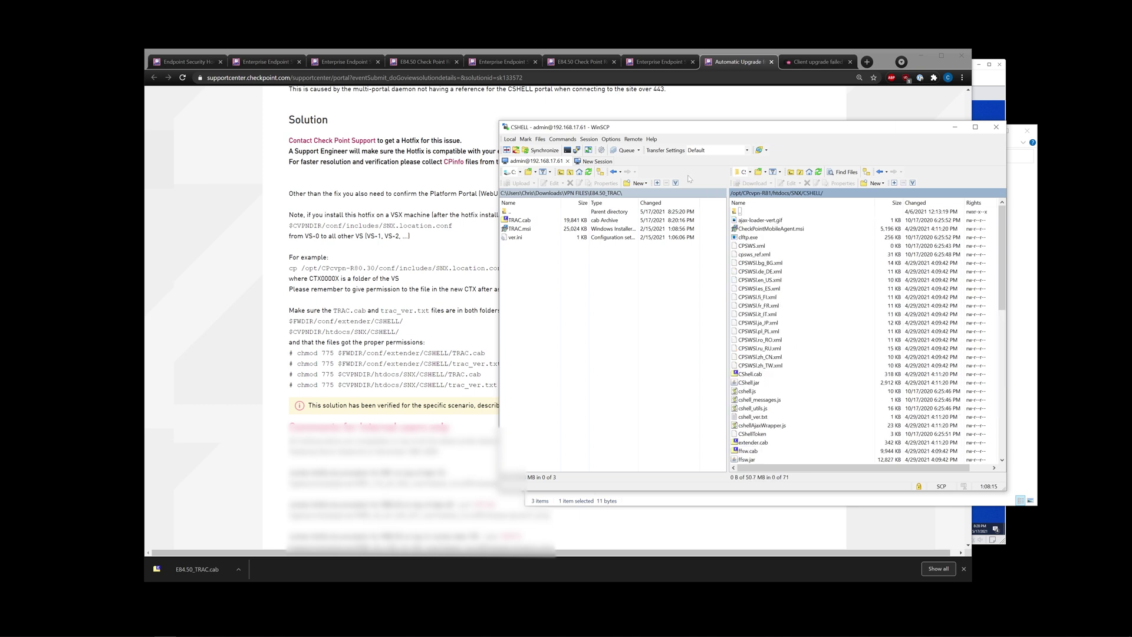
left_click_drag(650, 127, 656, 127)
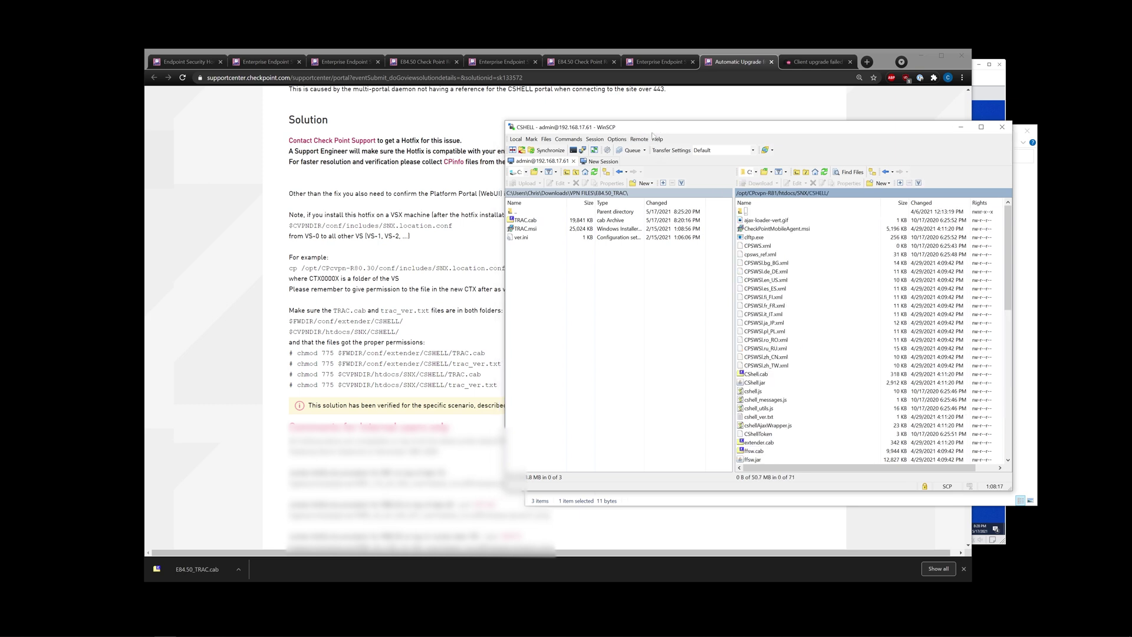
Upload local TRAC.cab into the SNX CSHELL folder and check the updated listing
left_click(525, 220)
left_click_drag(549, 221, 784, 243)
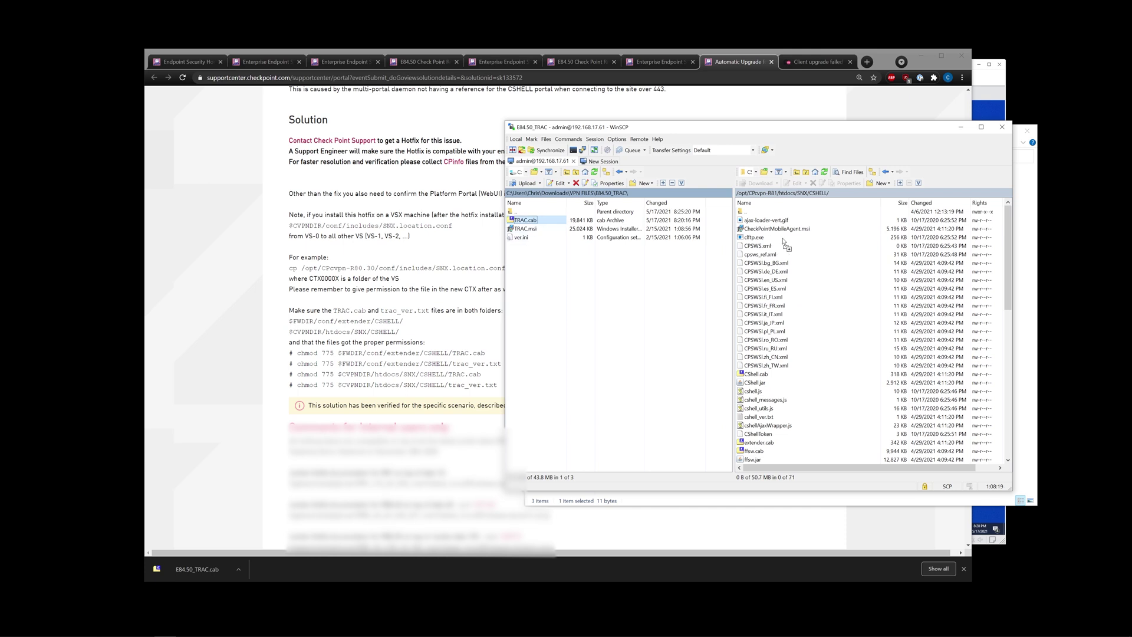
left_click_drag(785, 243, 784, 243)
scroll(803, 260, "down", 3)
scroll(803, 260, "down", 10)
scroll(803, 261, "up", 14)
left_click_drag(737, 134, 422, 137)
Navigate the remote panel up to /opt, then into CPsuite-R81 and its fw1 folder
double_click(443, 217)
double_click(442, 216)
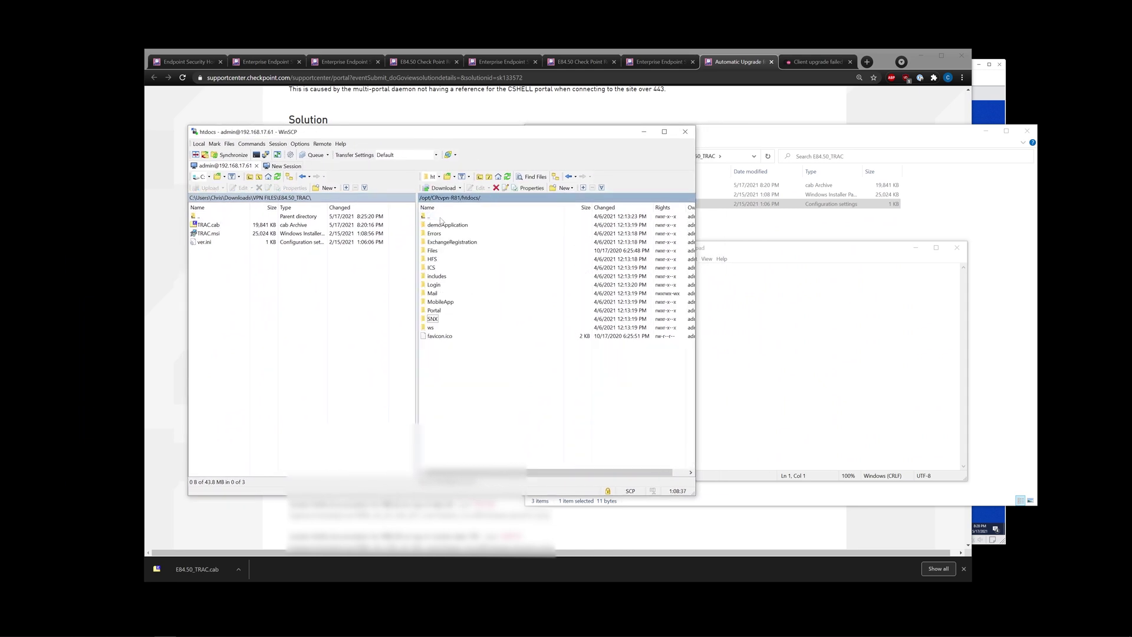
double_click(441, 217)
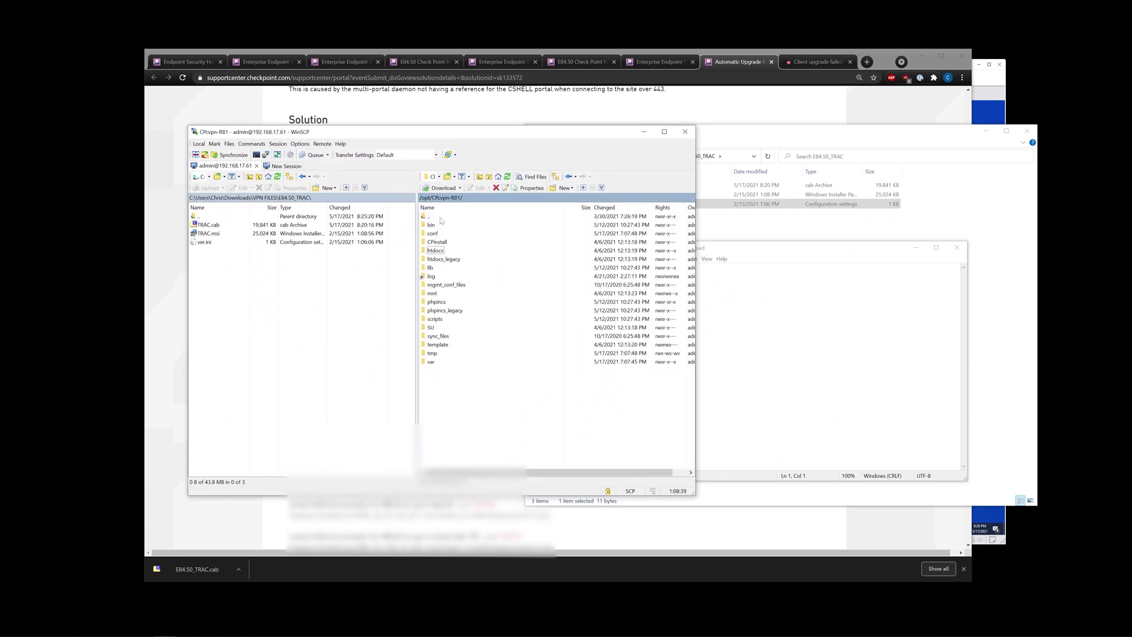
double_click(441, 217)
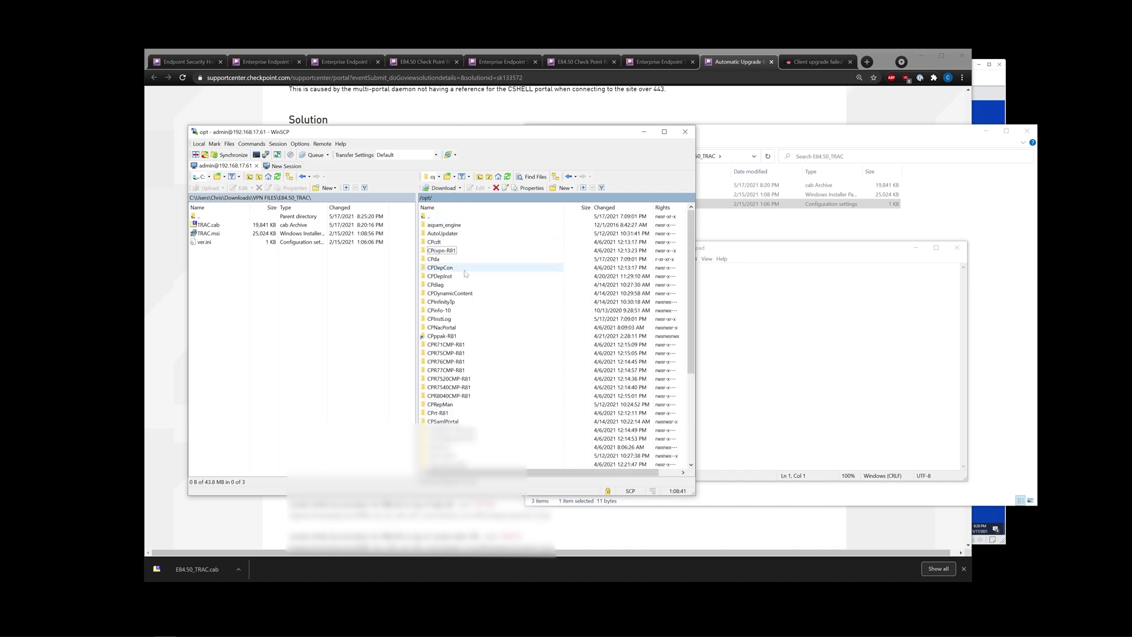
scroll(454, 307, "down", 5)
double_click(451, 344)
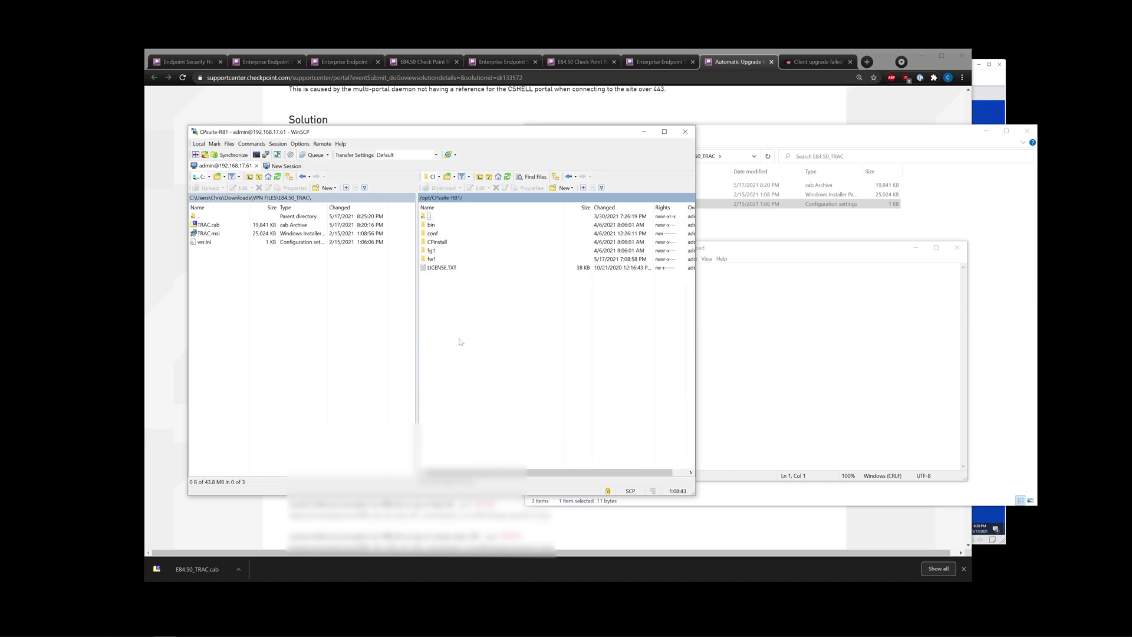
double_click(449, 260)
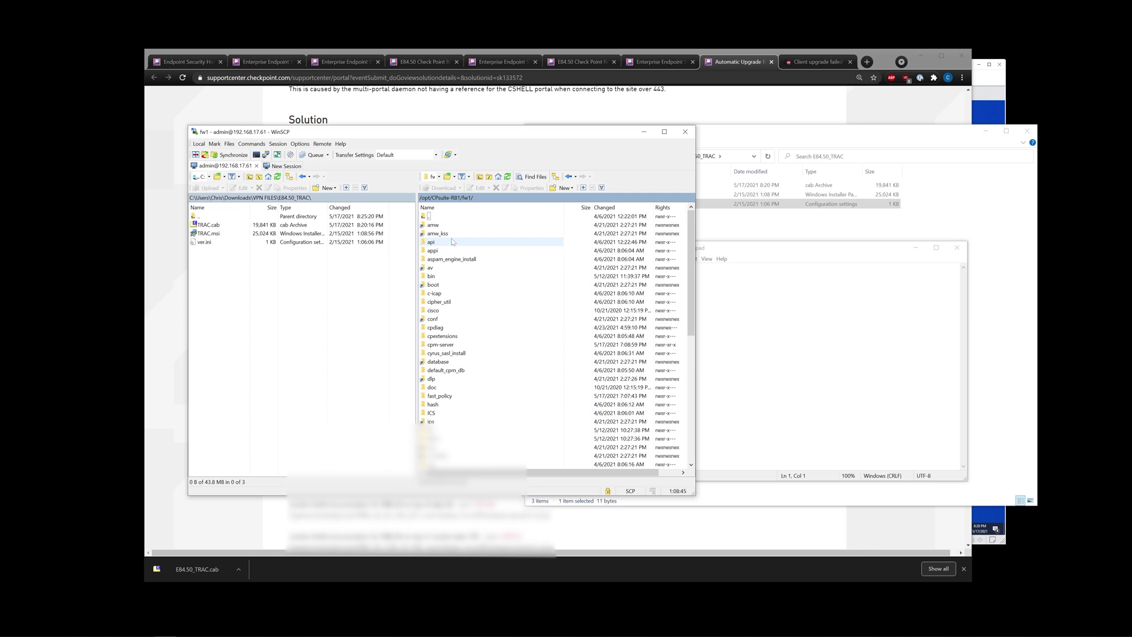
left_click_drag(451, 131, 555, 127)
scroll(555, 282, "down", 1)
scroll(554, 281, "down", 6)
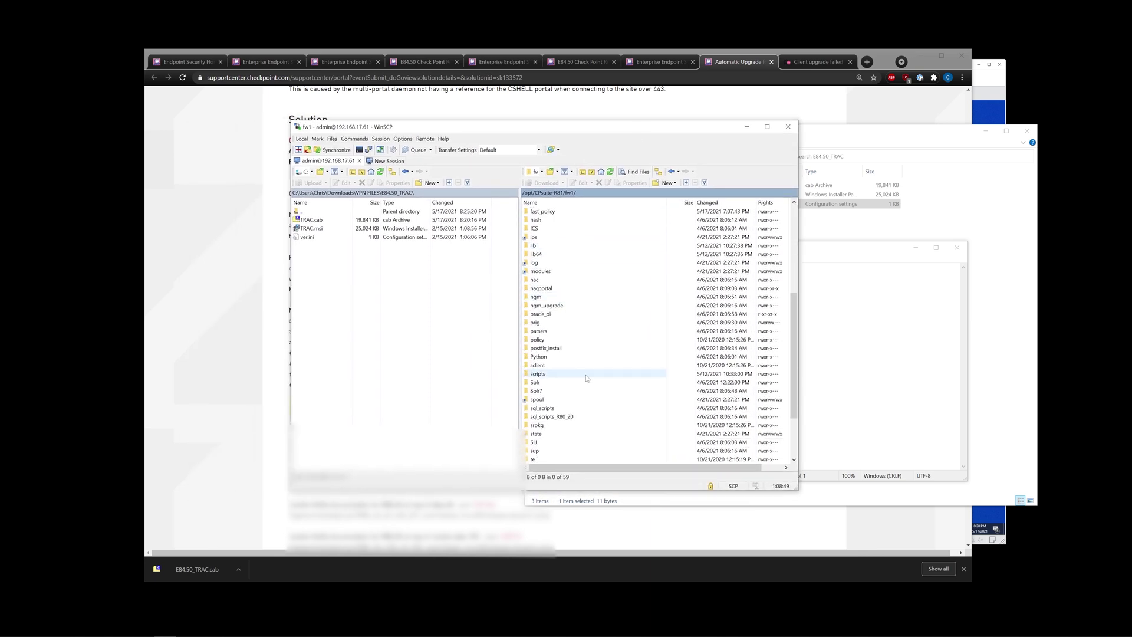
scroll(578, 368, "up", 2)
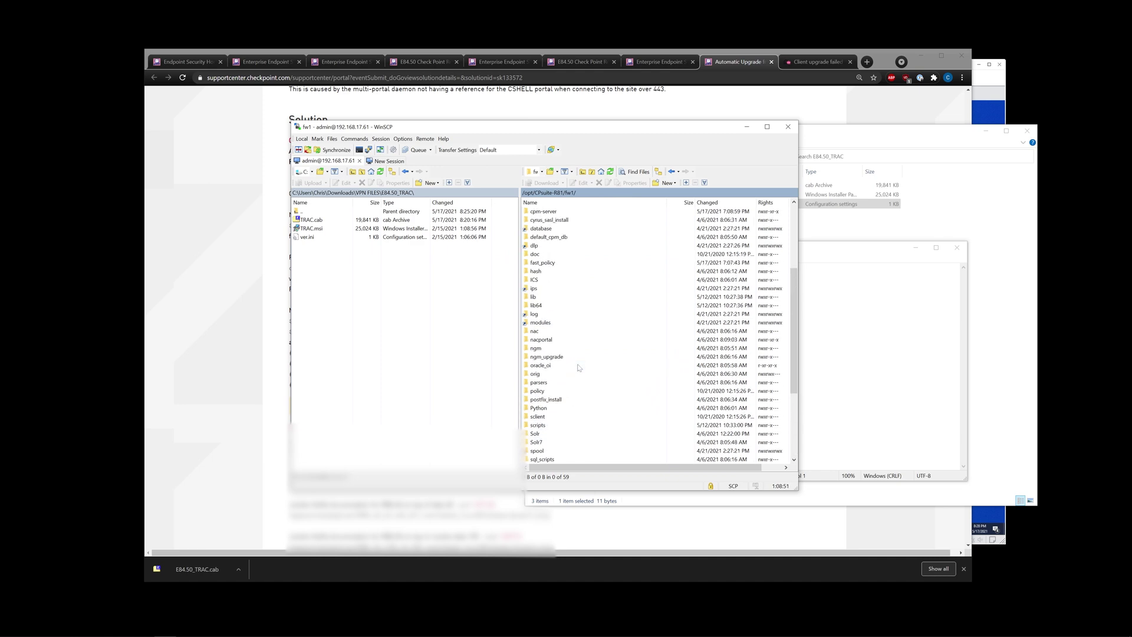
scroll(578, 368, "up", 5)
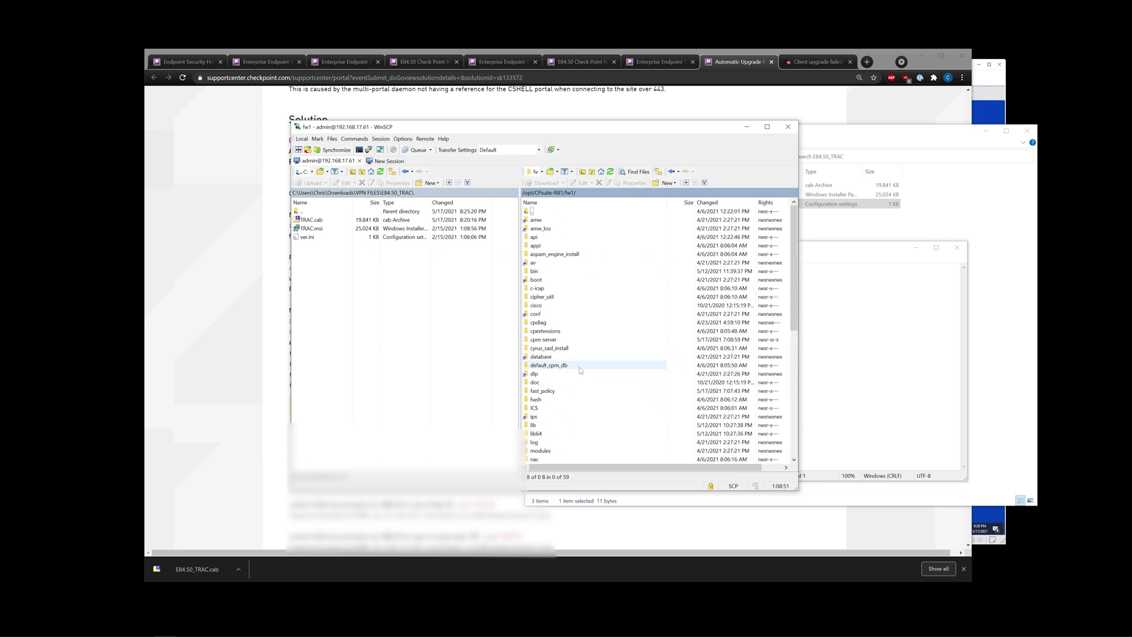
Copy trac_ver.txt from fw1/conf/extender/CSHELL into the local E84.50_TRAC folder, then go to /opt/CPvpn-R81
double_click(549, 317)
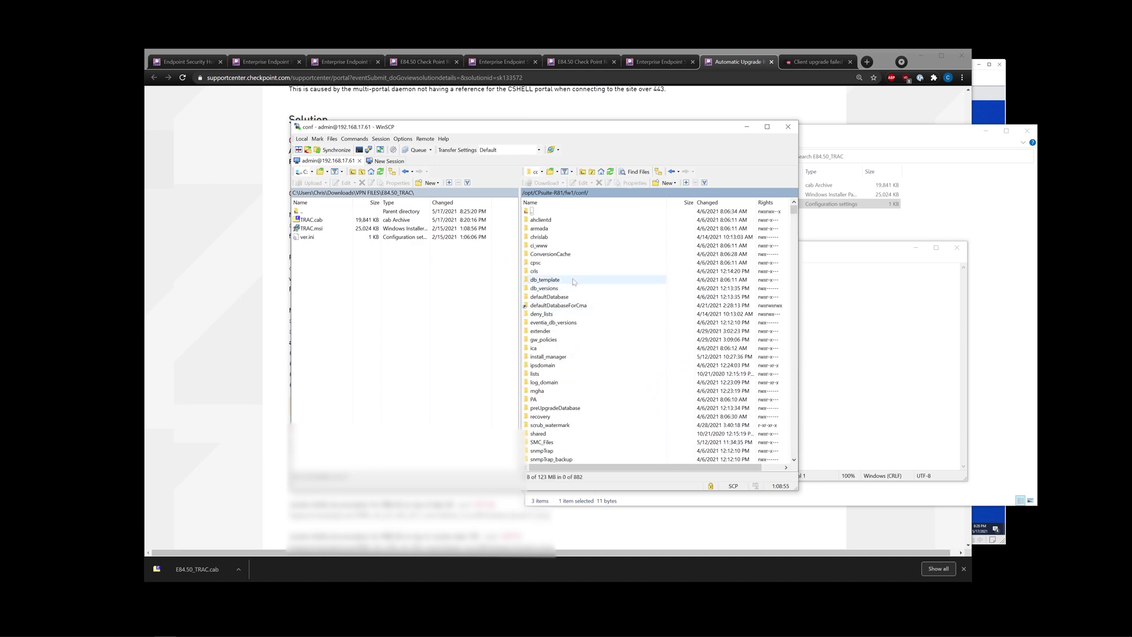
scroll(575, 286, "down", 2)
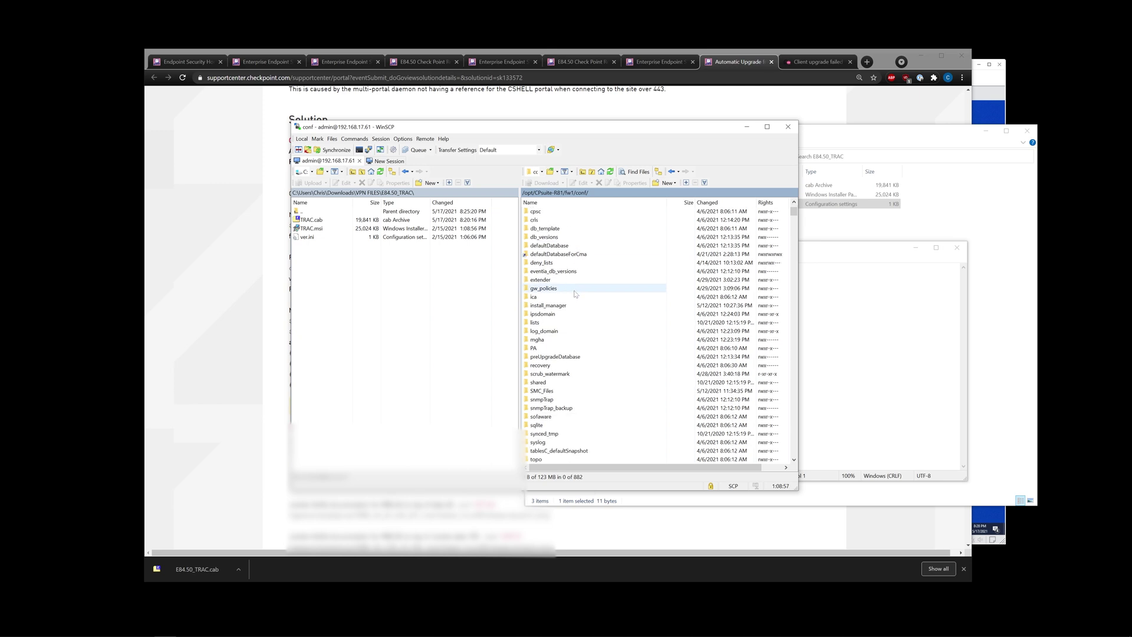
left_click_drag(524, 135, 497, 129)
scroll(539, 271, "up", 2)
left_click(522, 248)
double_click(512, 325)
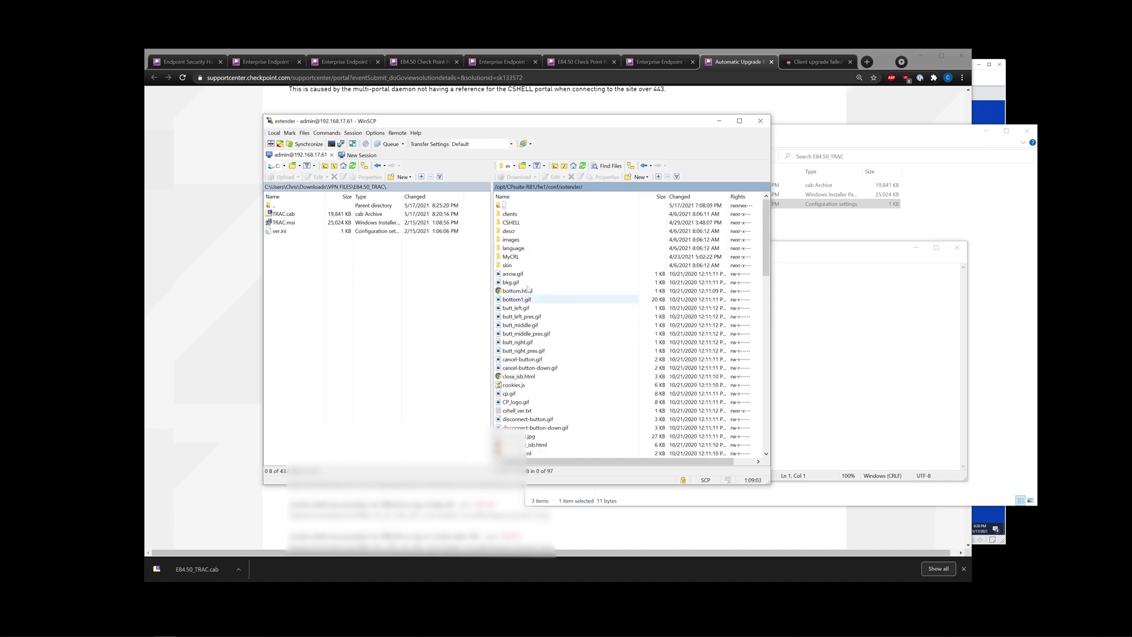
double_click(510, 224)
left_click_drag(513, 342, 299, 281)
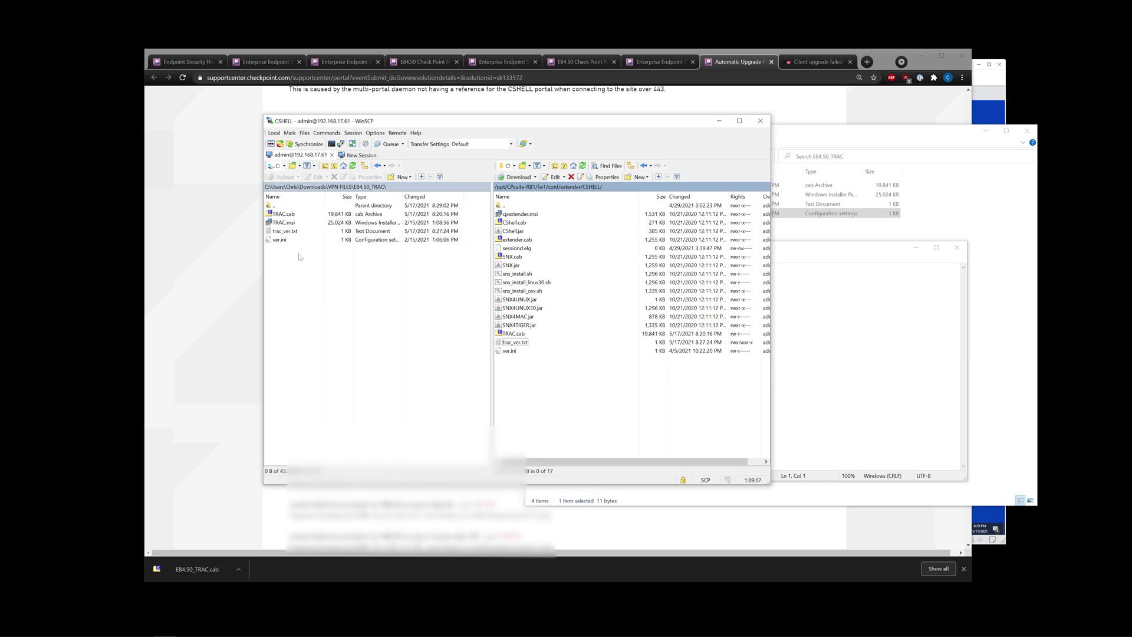
left_click(514, 187)
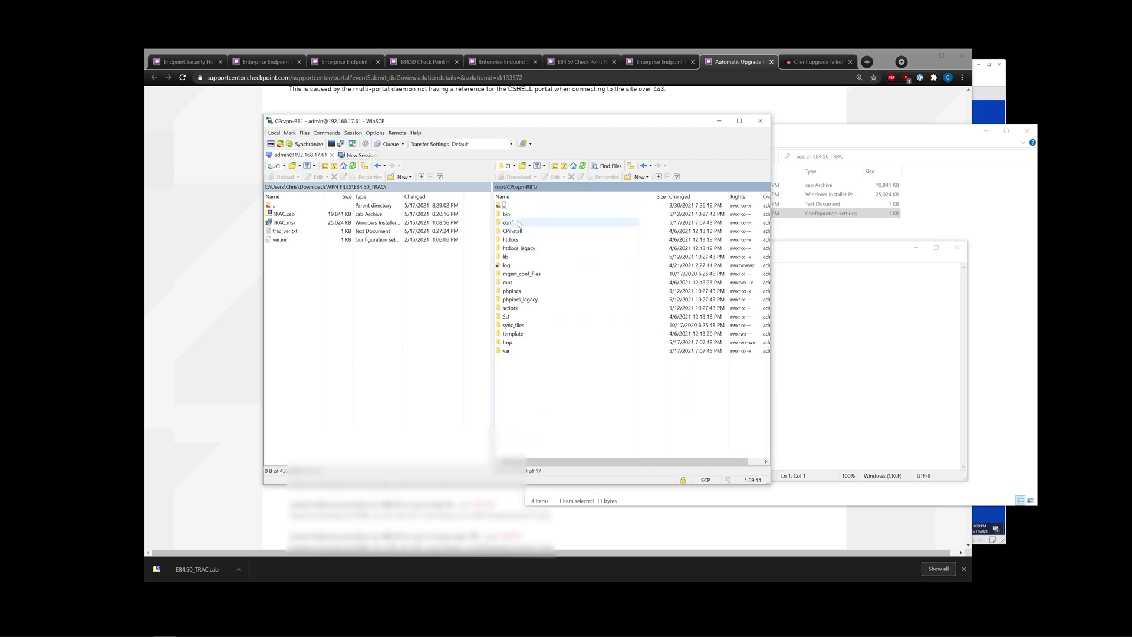
mouse_move(524, 125)
left_mouse_down()
mouse_move(698, 126)
mouse_move(545, 126)
left_mouse_up()
Open htdocs/SNX/CSHELL on the gateway and verify trac_ver.txt arrived, with 73 items listed
double_click(549, 241)
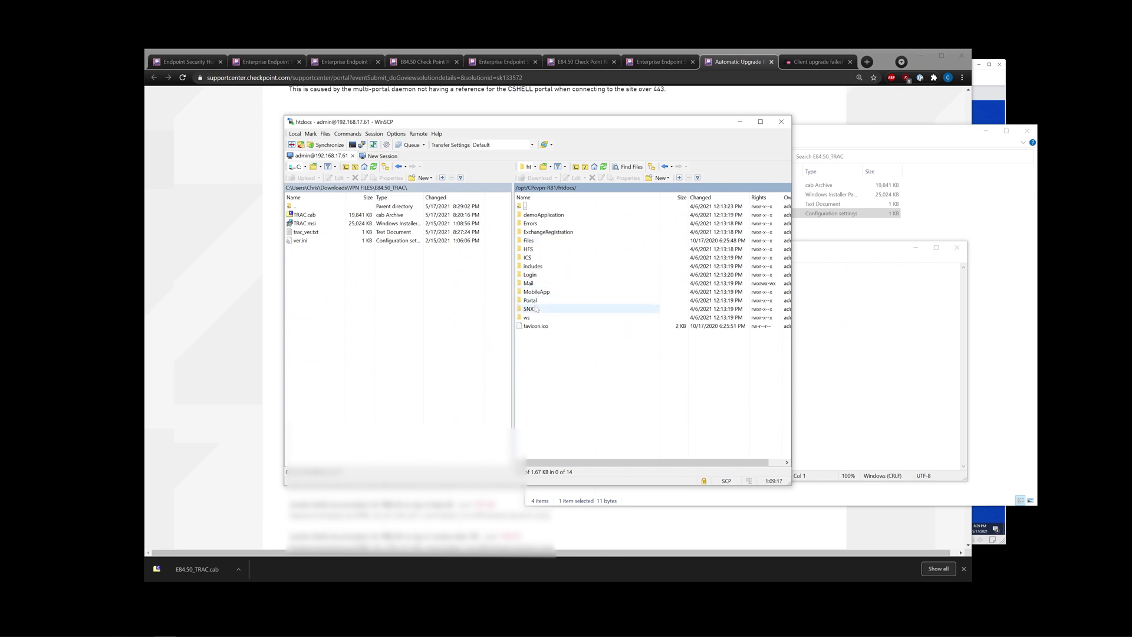
double_click(531, 309)
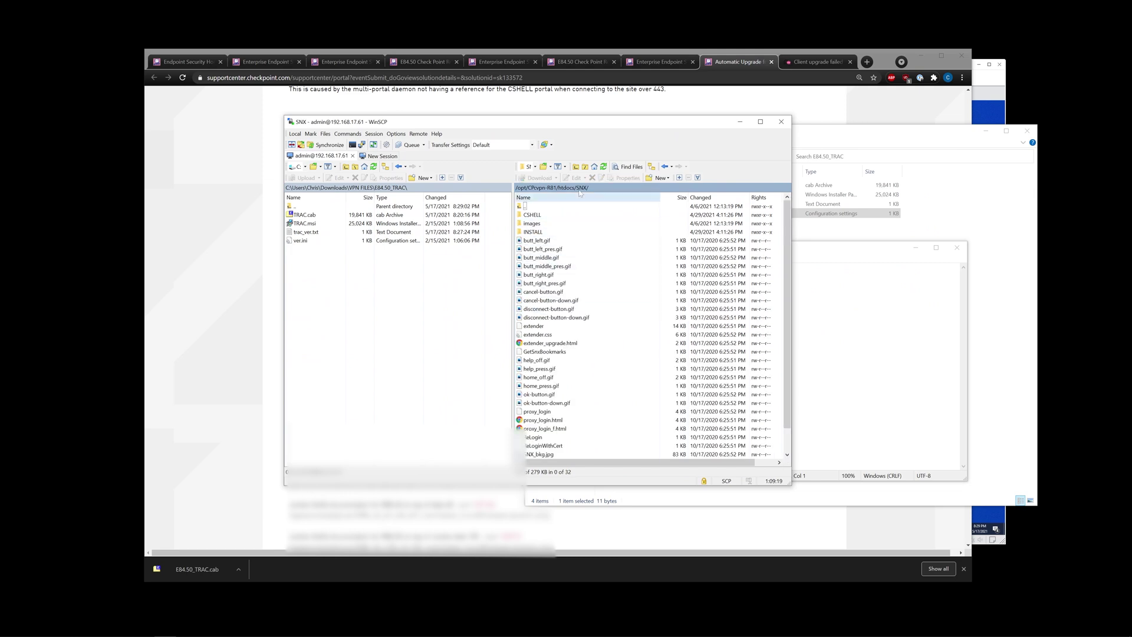
left_click_drag(575, 123, 530, 133)
double_click(741, 219)
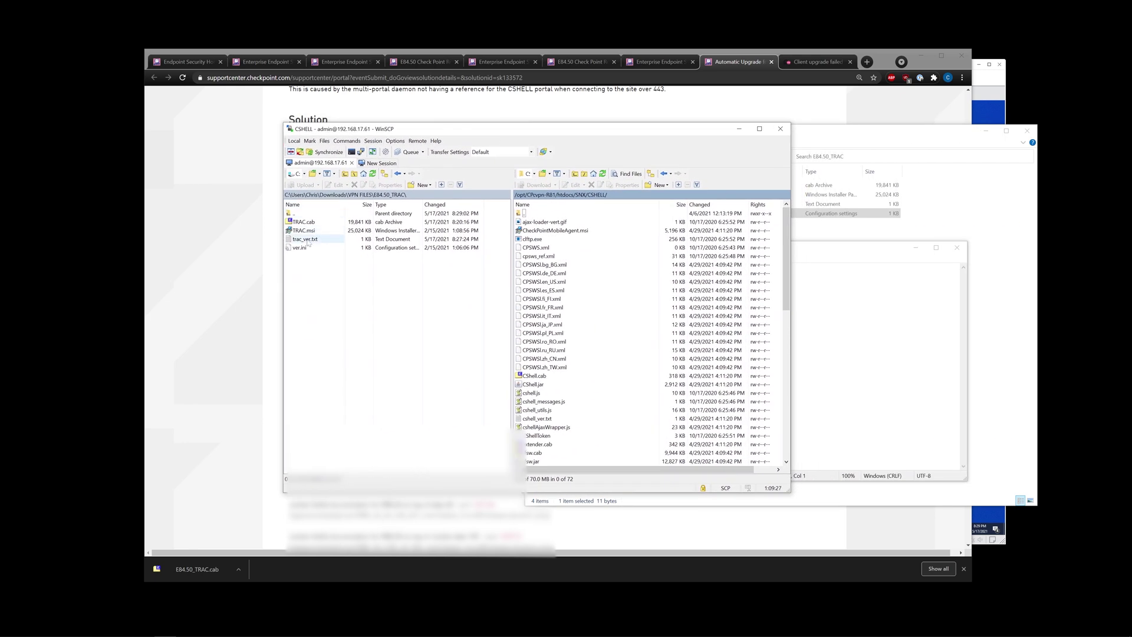
left_click(308, 242)
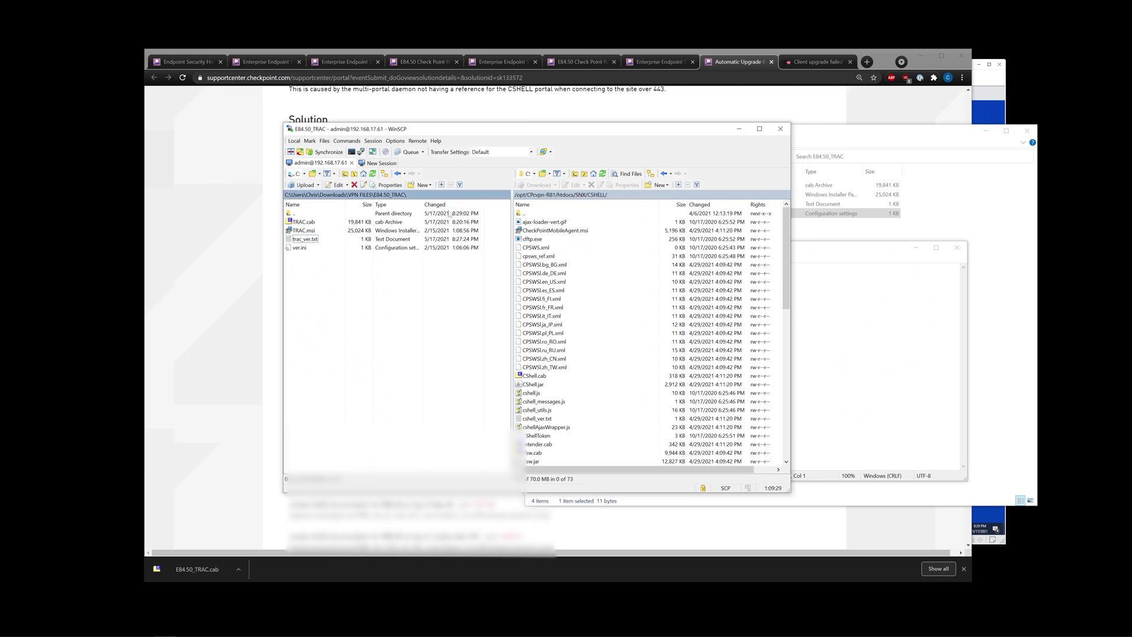
scroll(592, 289, "down", 8)
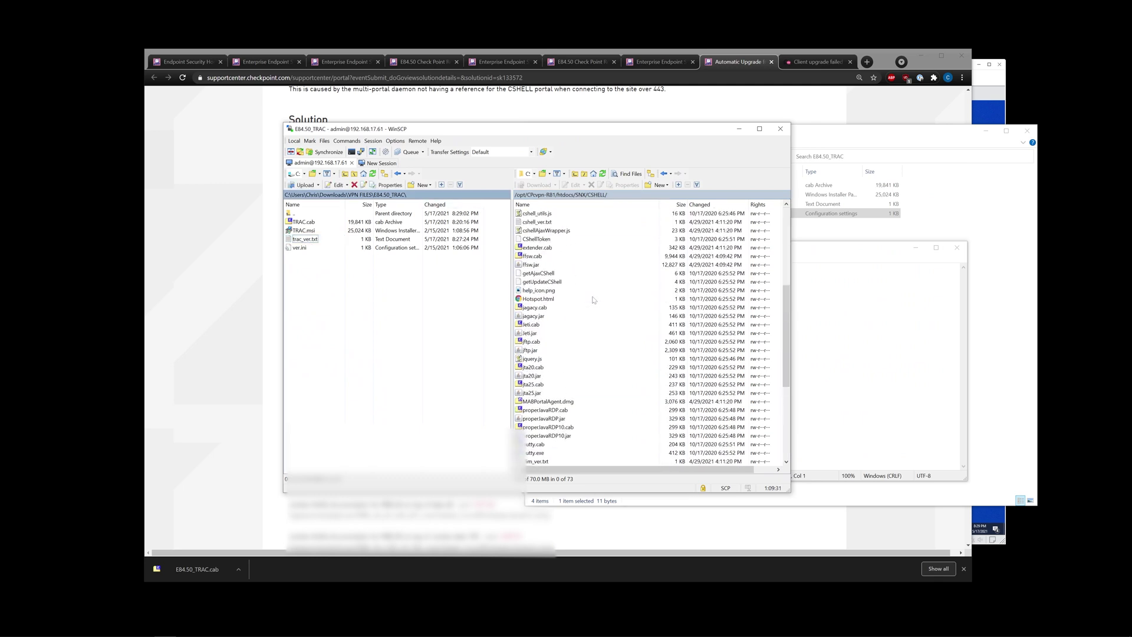
scroll(593, 300, "up", 8)
left_click_drag(569, 132, 715, 129)
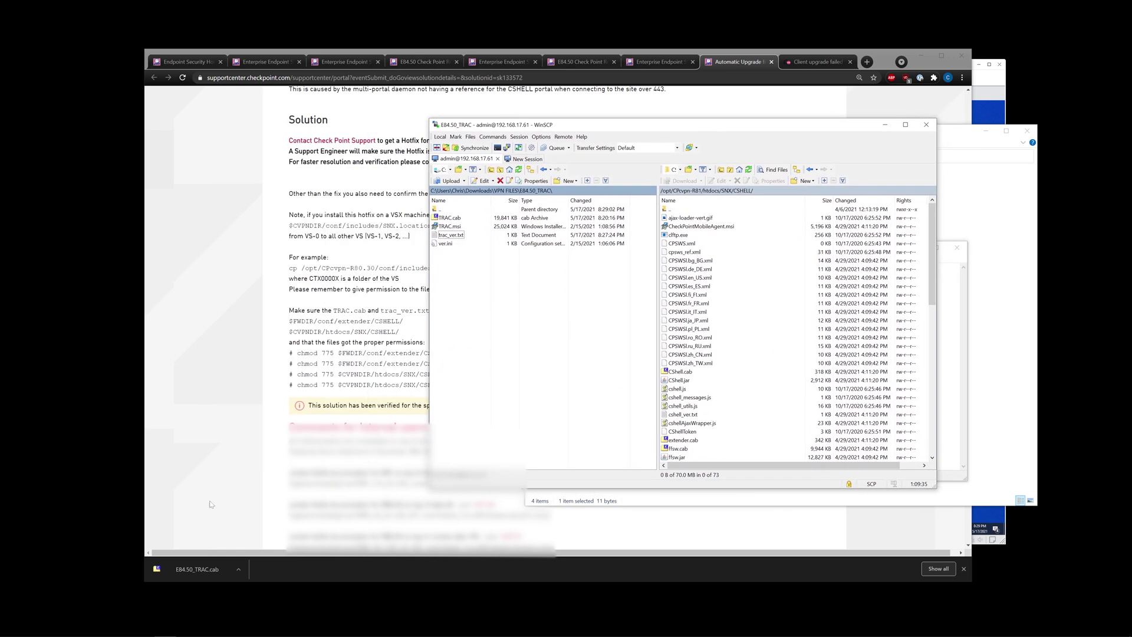
Launch PuTTY from the Start menu search and log in to the gateway at 192.168.17.61
left_click(12, 629)
type("oput")
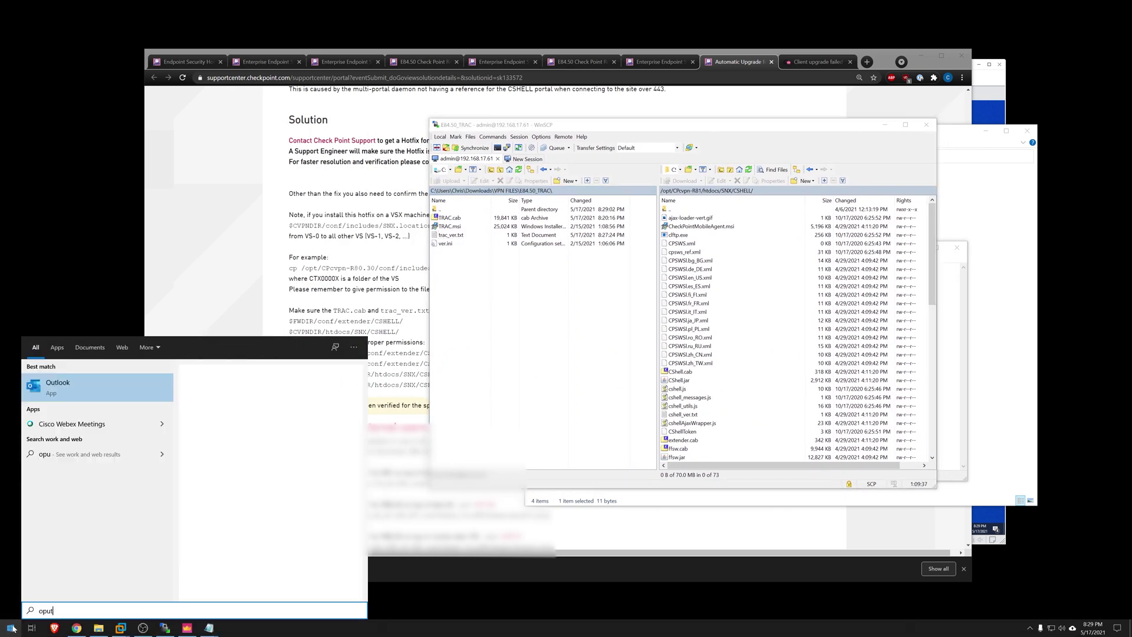
key("BackSpace")
key("BackSpace")
key("BackSpace")
key("BackSpace")
type("putty")
key("Return")
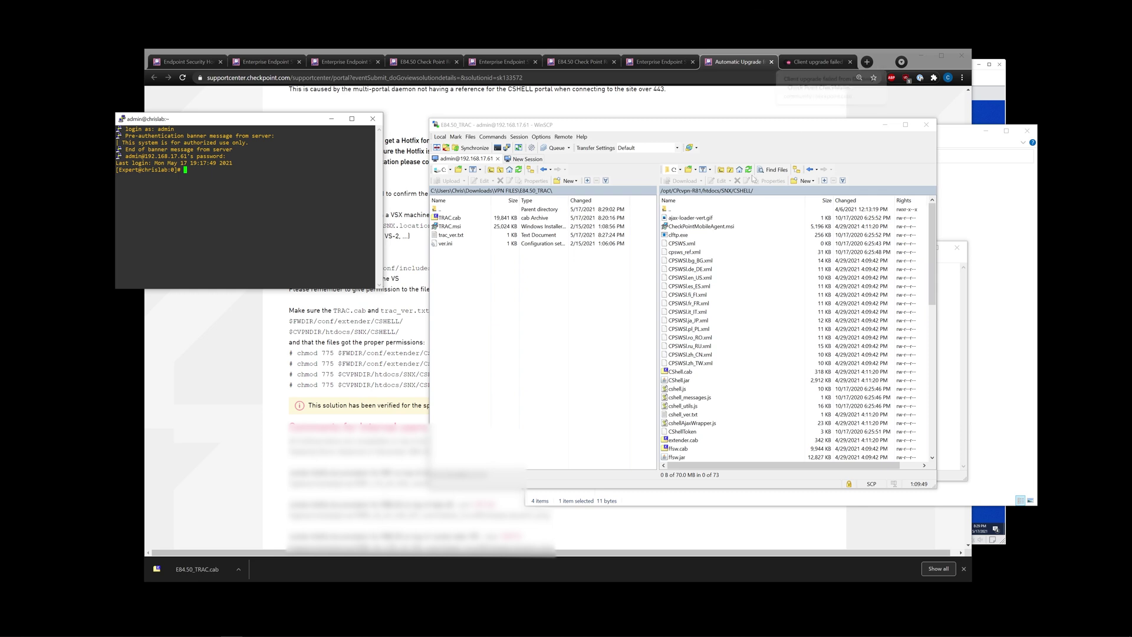
left_click_drag(752, 131, 862, 133)
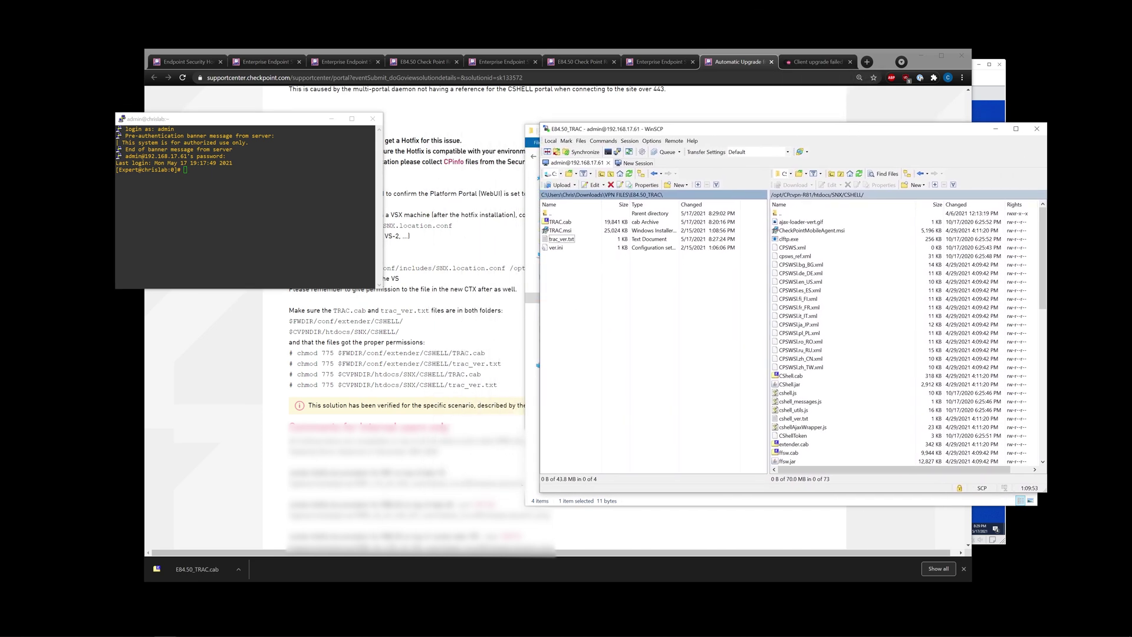
Copy the chmod lines and run chmod 775 on TRAC.cab and trac_ver.txt in $FWDIR/conf/extender/CSHELL
left_click_drag(498, 386, 289, 352)
right_click(294, 354)
left_click(319, 361)
key("alt+Tab")
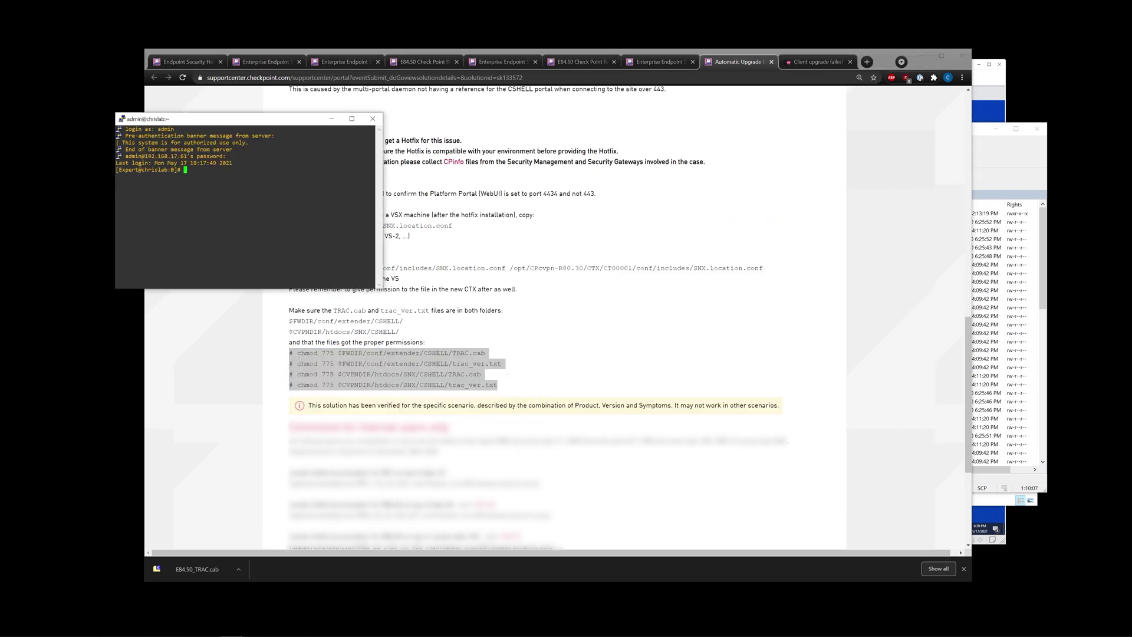
type("chmod 775 $FWDIR/conf/extender/CSHELL/TRAC.cab")
key("Return")
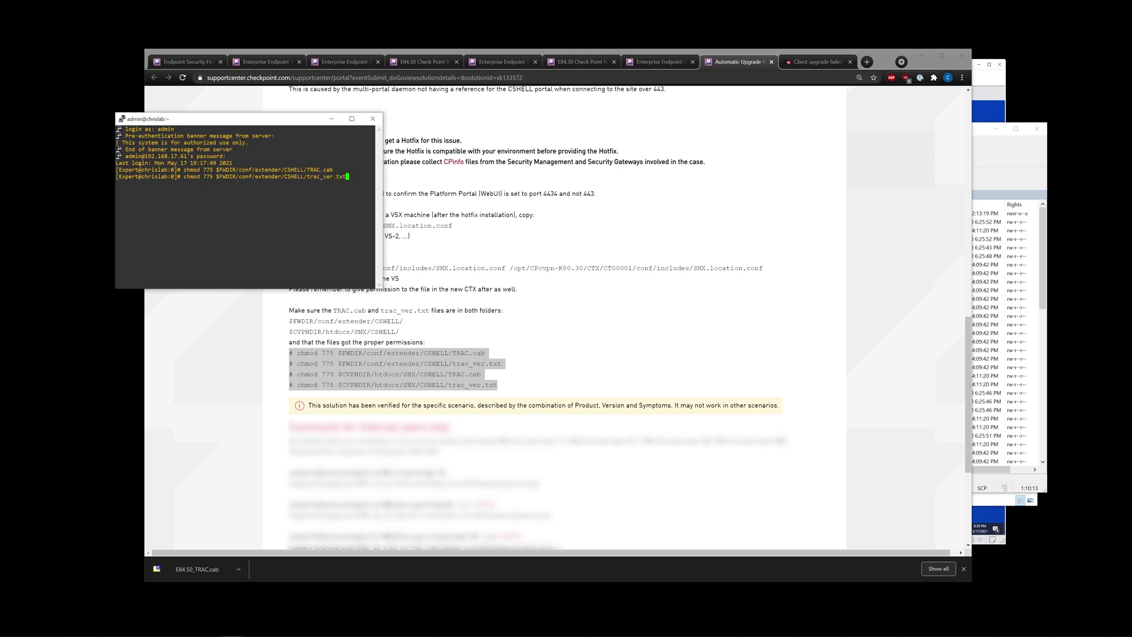
type("chmod 775 $FWDIR/conf/extender/CSHELL/trac_ver.txt")
key("Return")
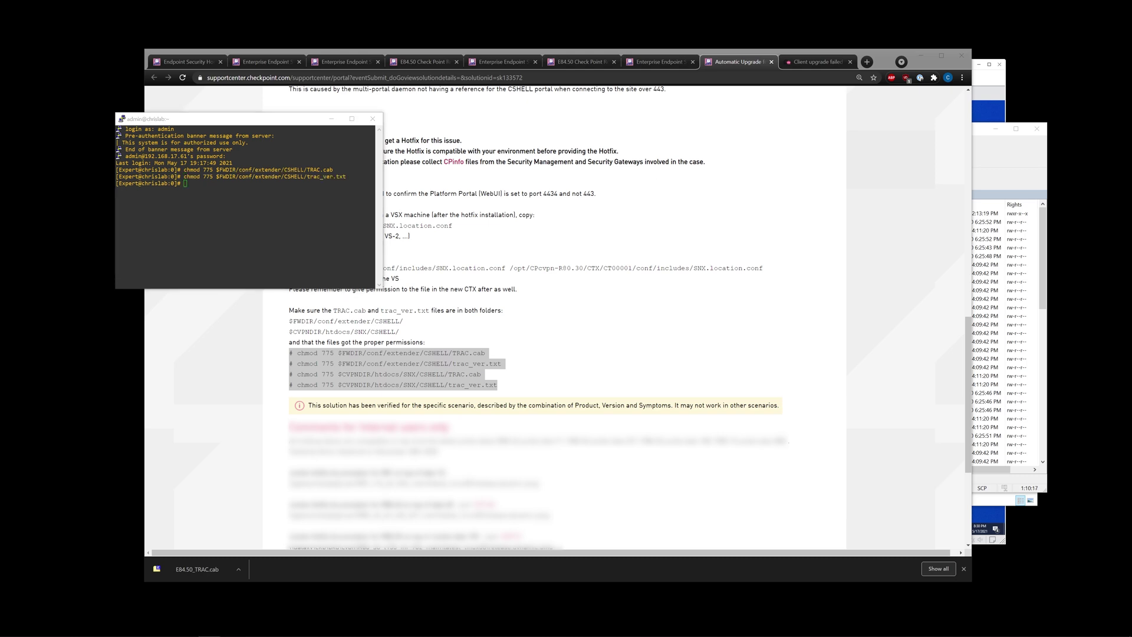
Paste and run chmod 775 on TRAC.cab and trac_ver.txt in the $CVPNDIR SNX CSHELL folder
key("alt+Tab")
key("shift+Insert")
key("Return")
key("alt+Tab")
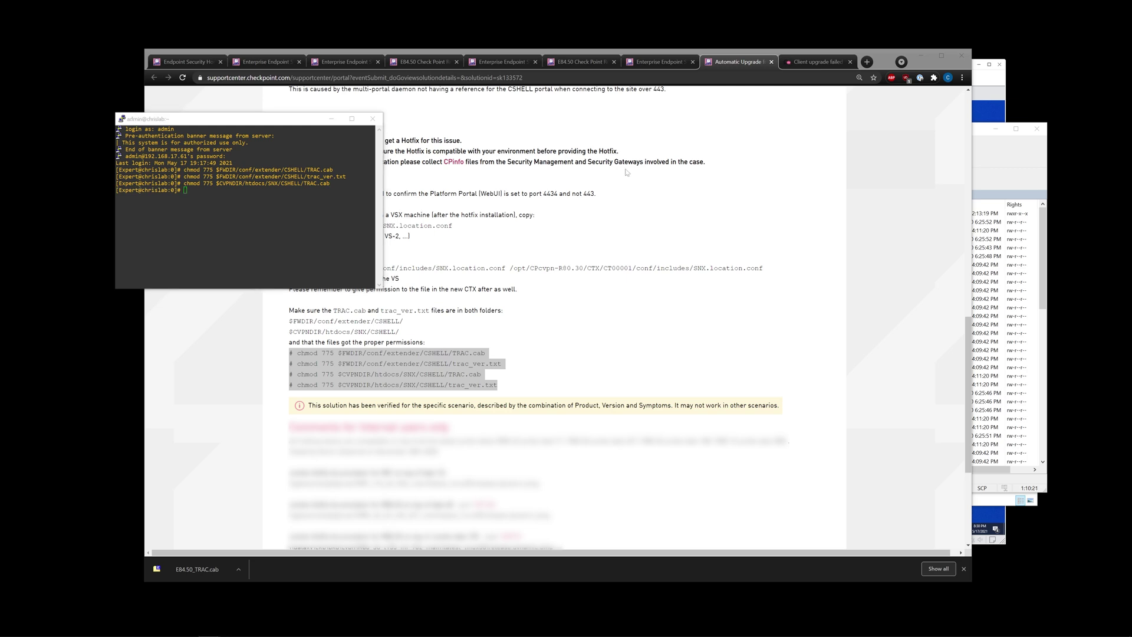
key("alt+Tab")
key("shift+Insert")
key("Return")
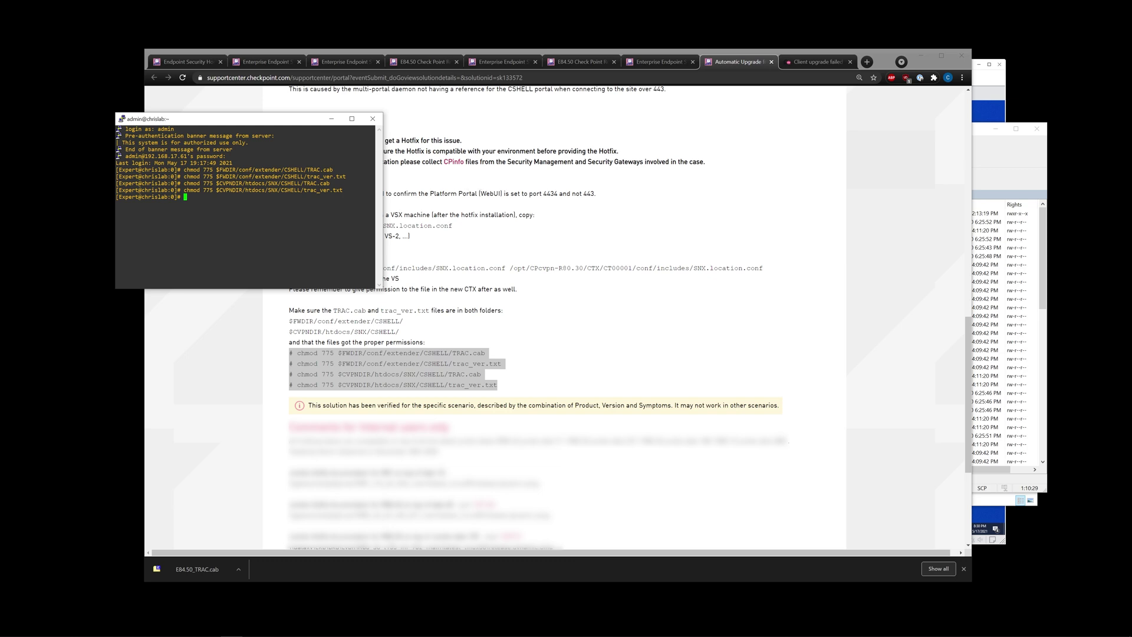
Open SmartConsole's Global Properties at Remote Access > Endpoint Connect to see client upgrade mode
left_click(923, 57)
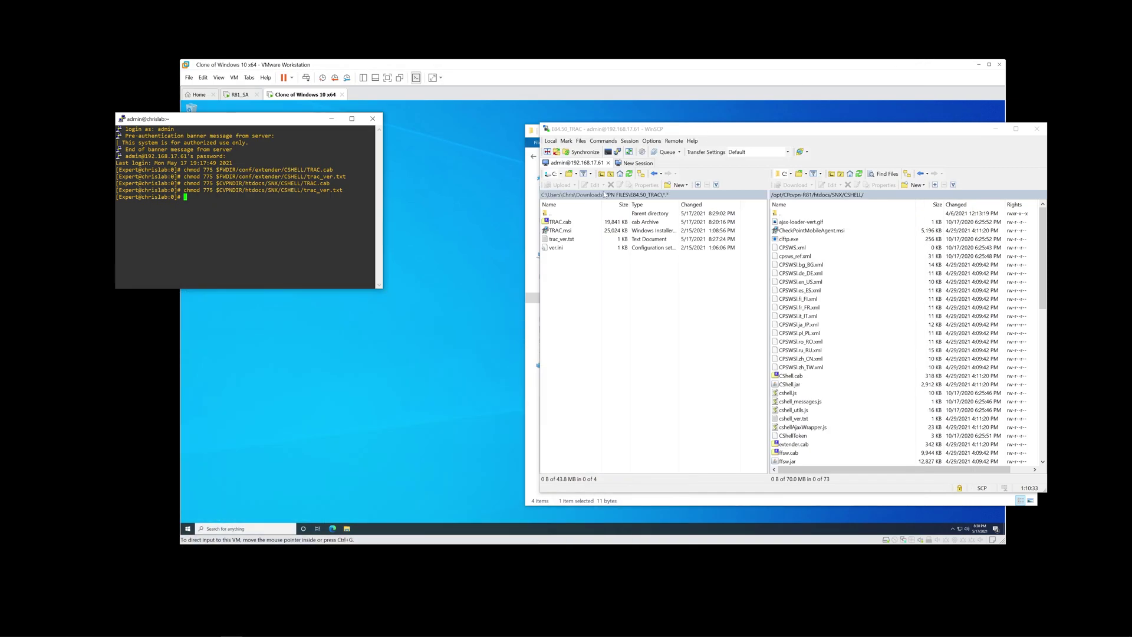
left_click(187, 634)
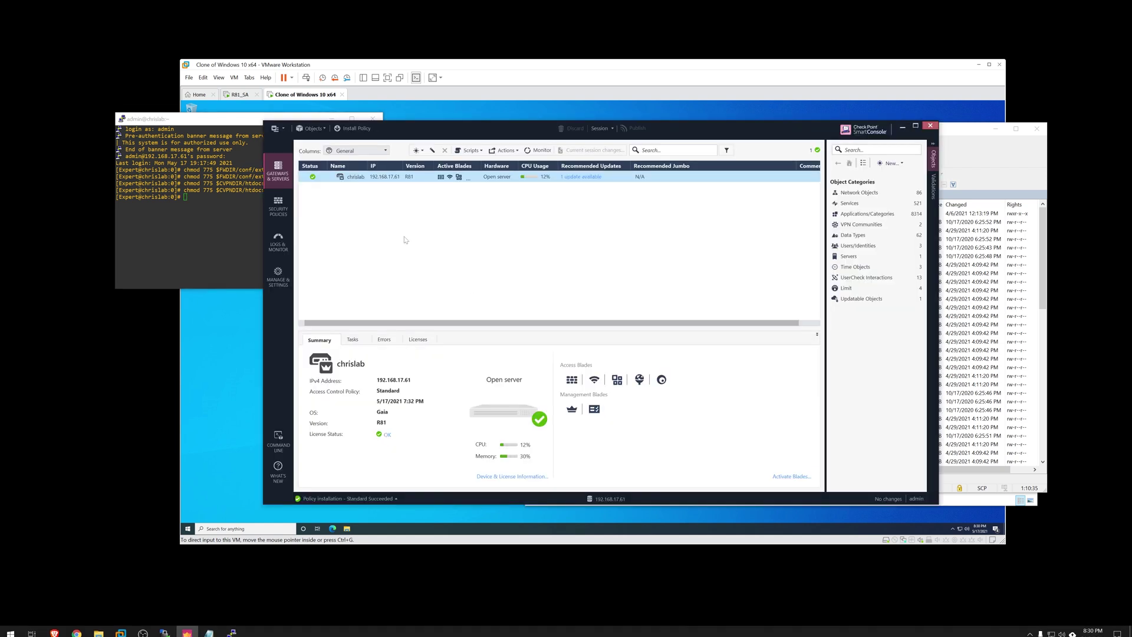
left_click(279, 129)
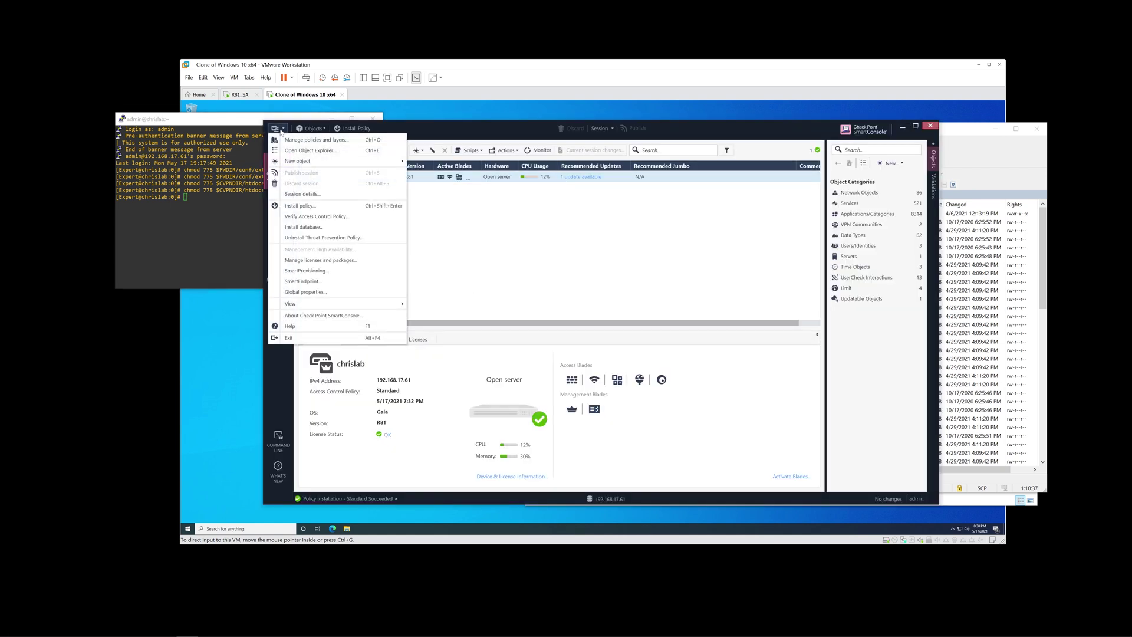
left_click(313, 293)
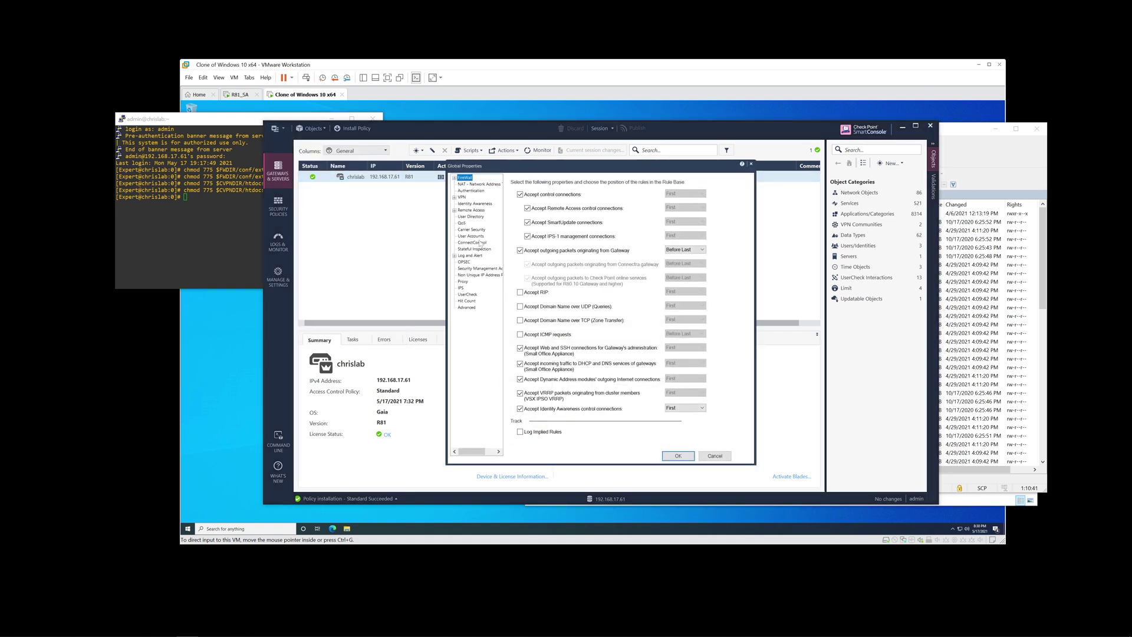
left_click(454, 210)
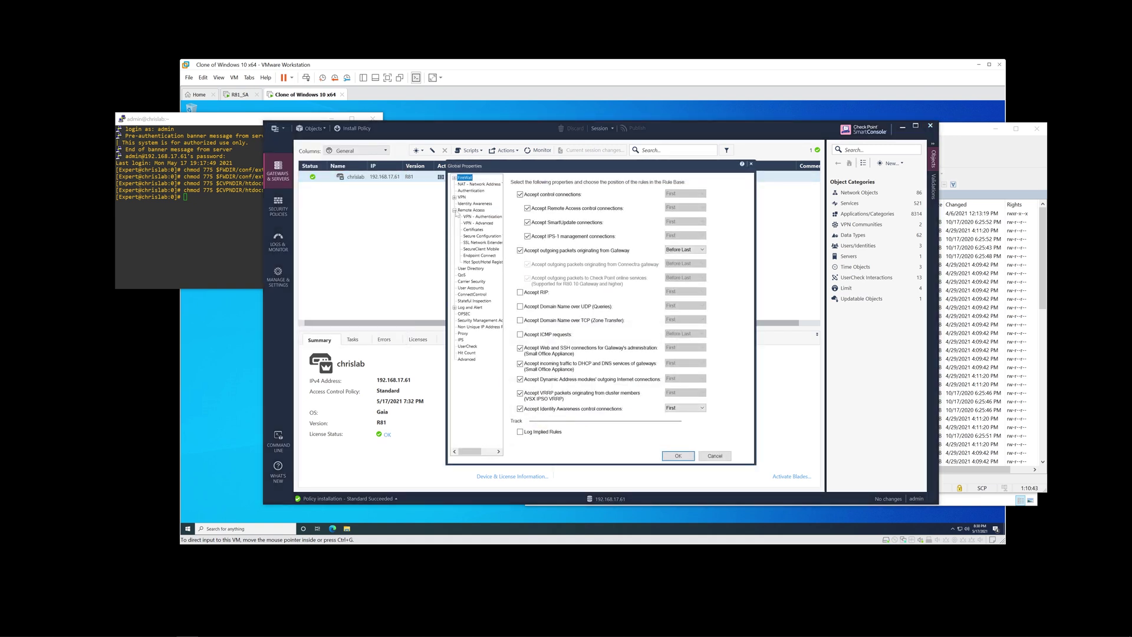
left_click(475, 223)
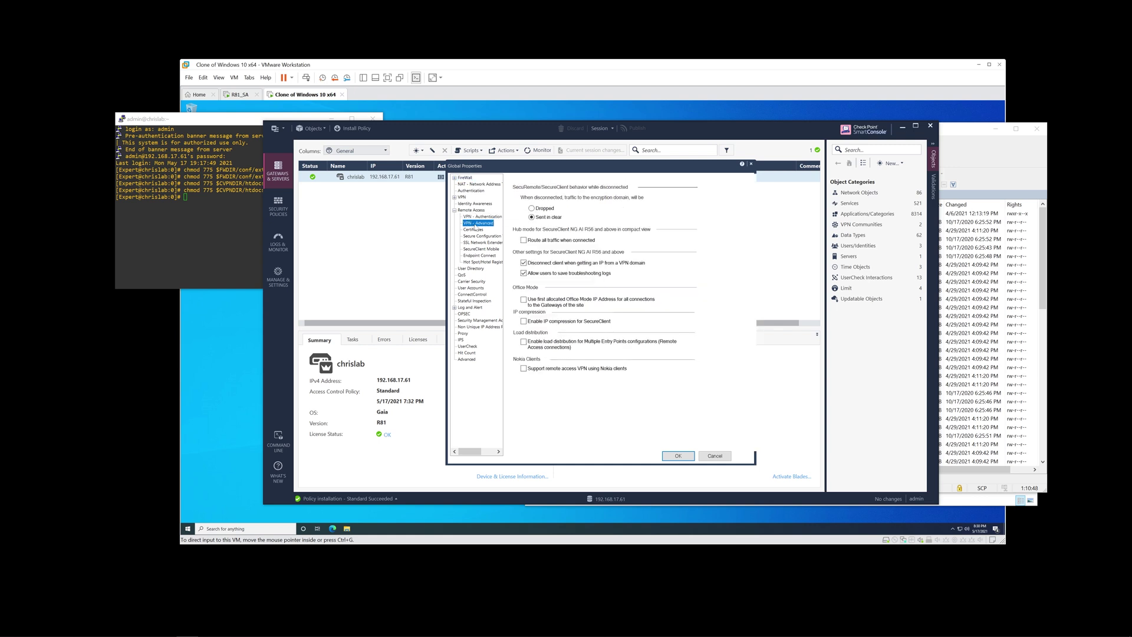
left_click(475, 256)
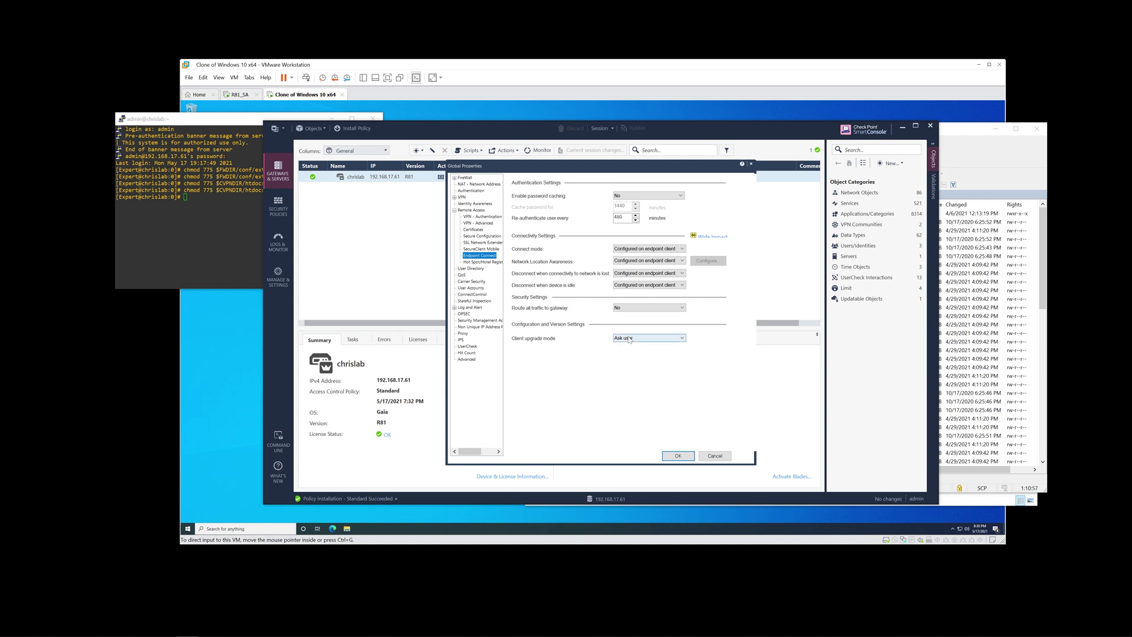
Review the VPN and Remote Access pages, keep Client upgrade mode at Ask user, and close Global Properties
left_click(454, 197)
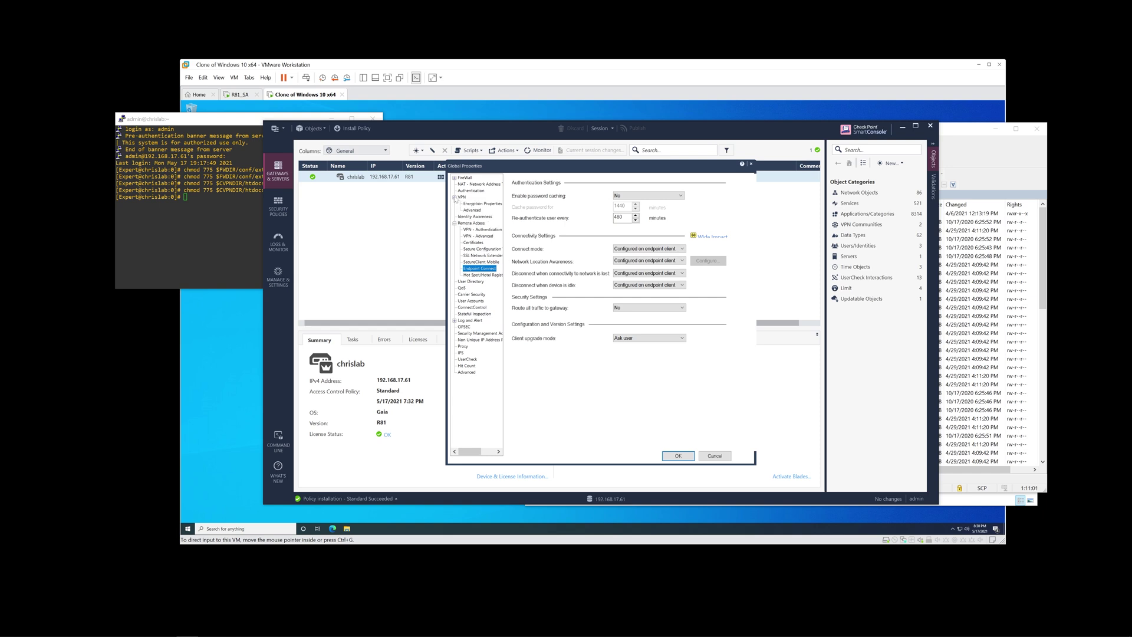
left_click(472, 204)
left_click(471, 210)
left_click(474, 217)
left_click(475, 223)
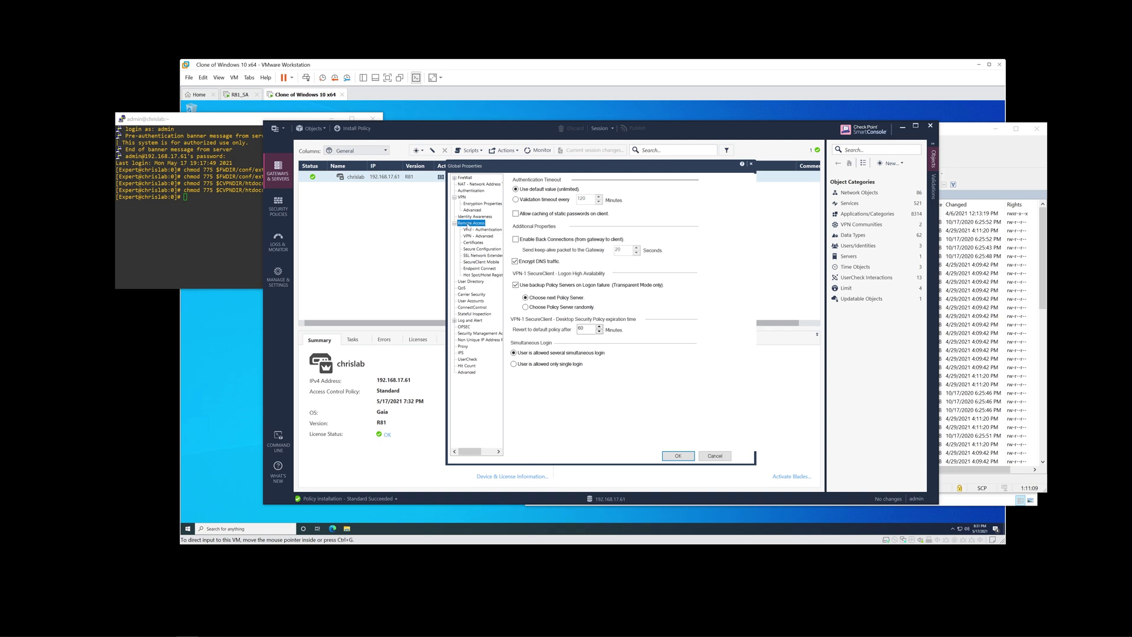
left_click(481, 269)
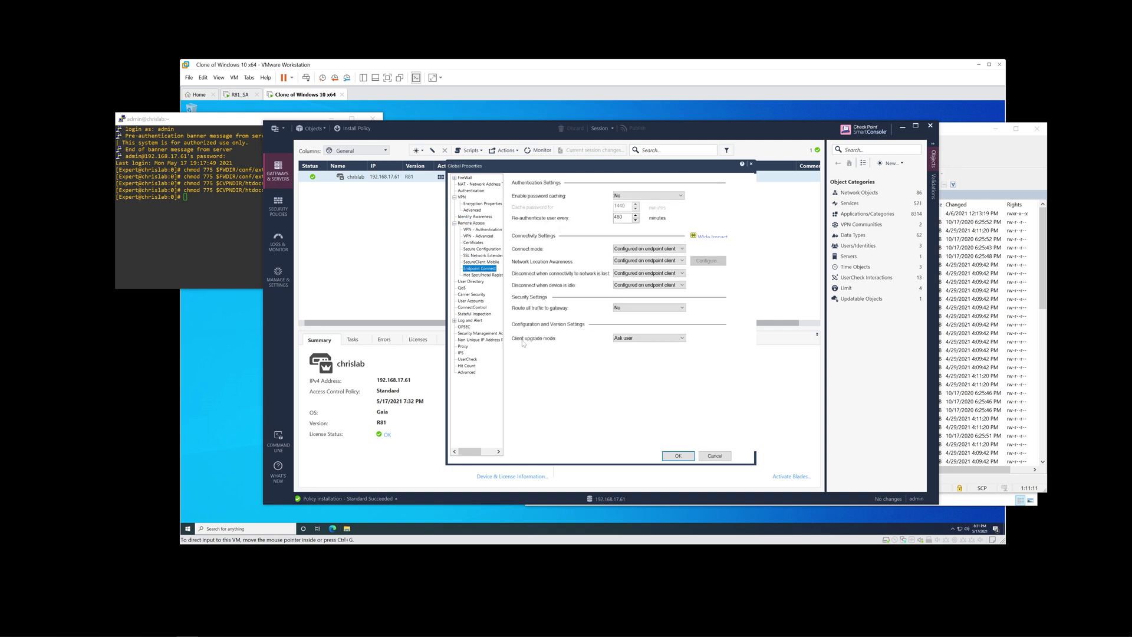
left_click(641, 341)
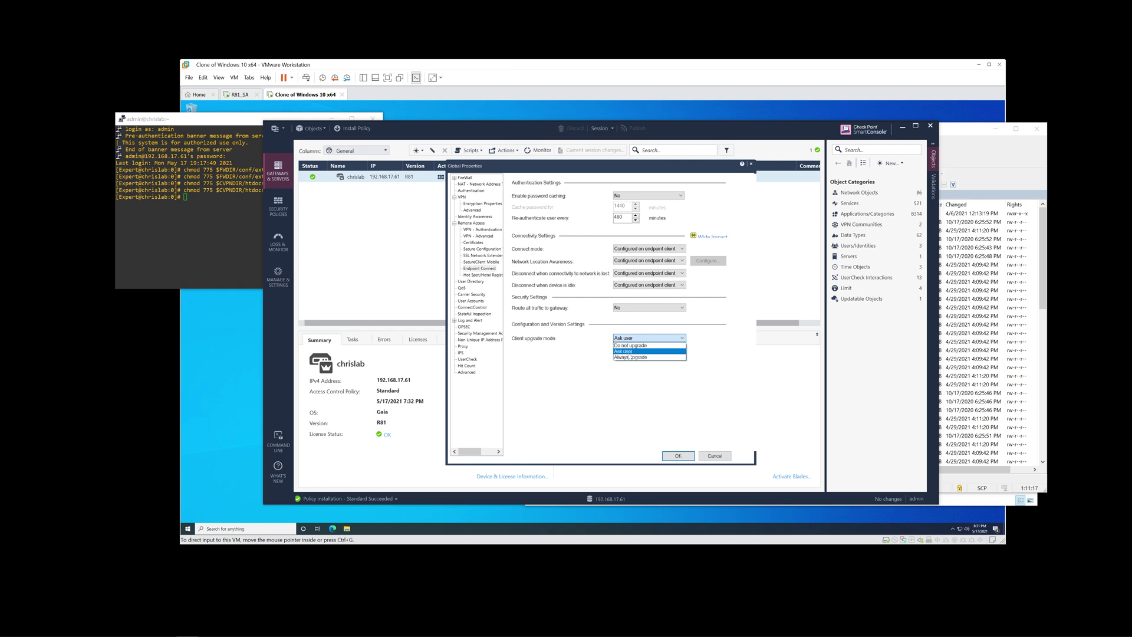
left_click(683, 338)
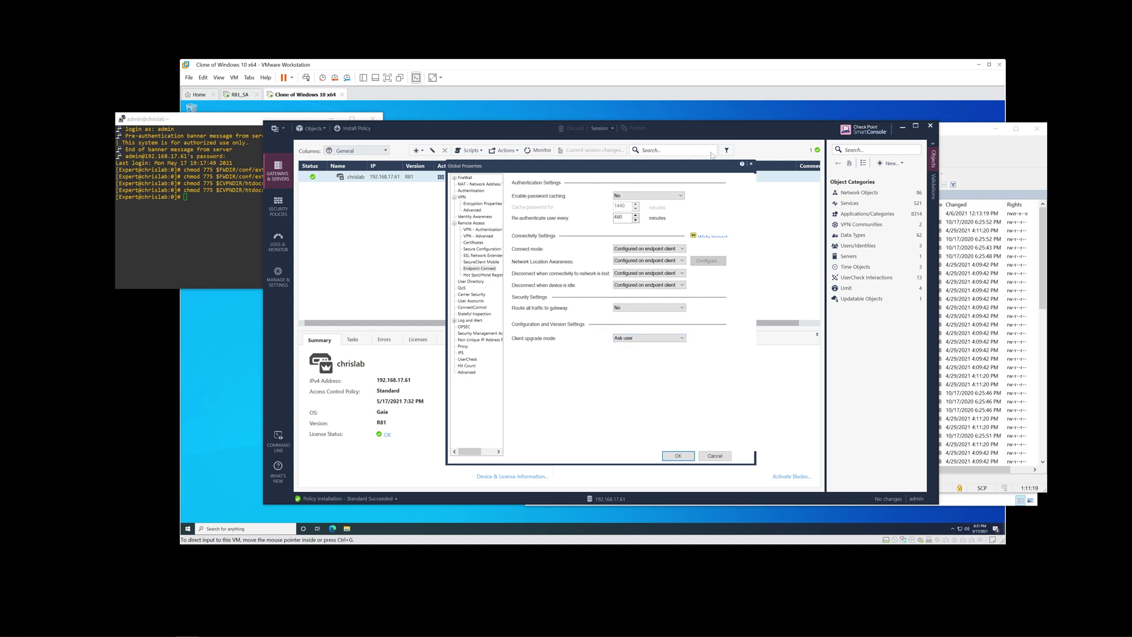
left_click(751, 164)
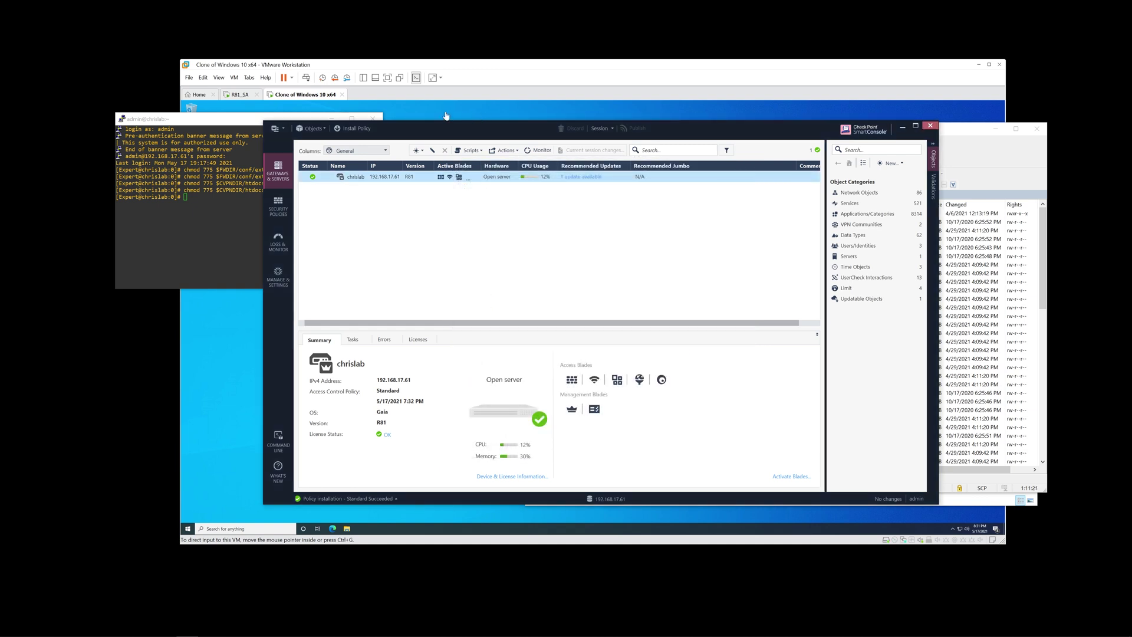
Start an Endpoint Security VPN connection from the tray icon and submit the account password
left_click_drag(244, 115, 209, 116)
left_click(565, 331)
key("super+d")
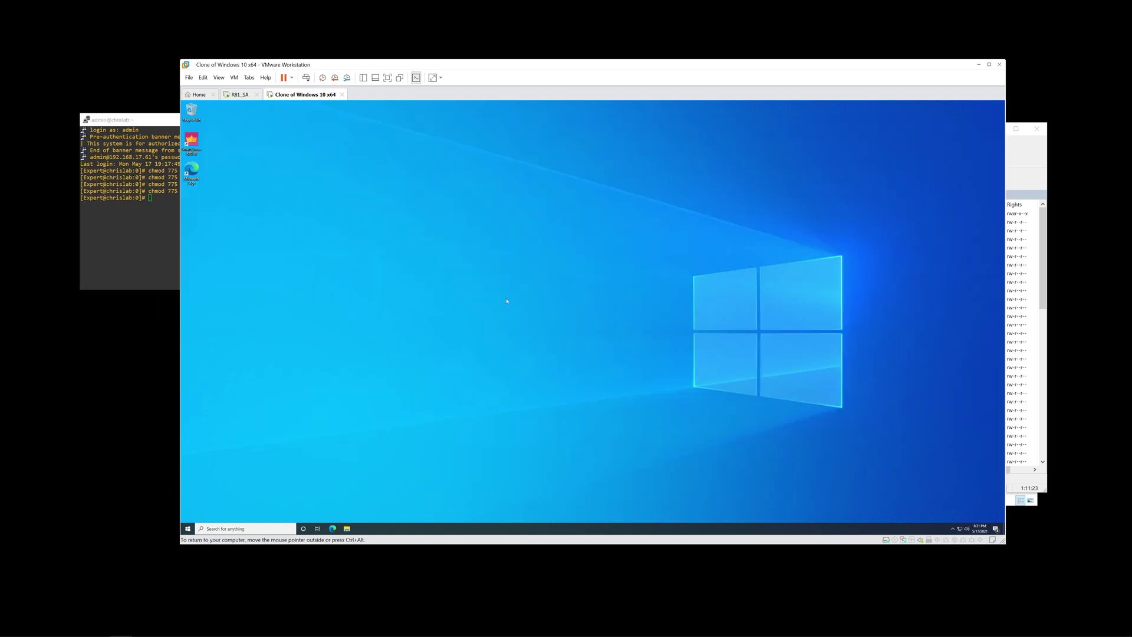
left_click(952, 528)
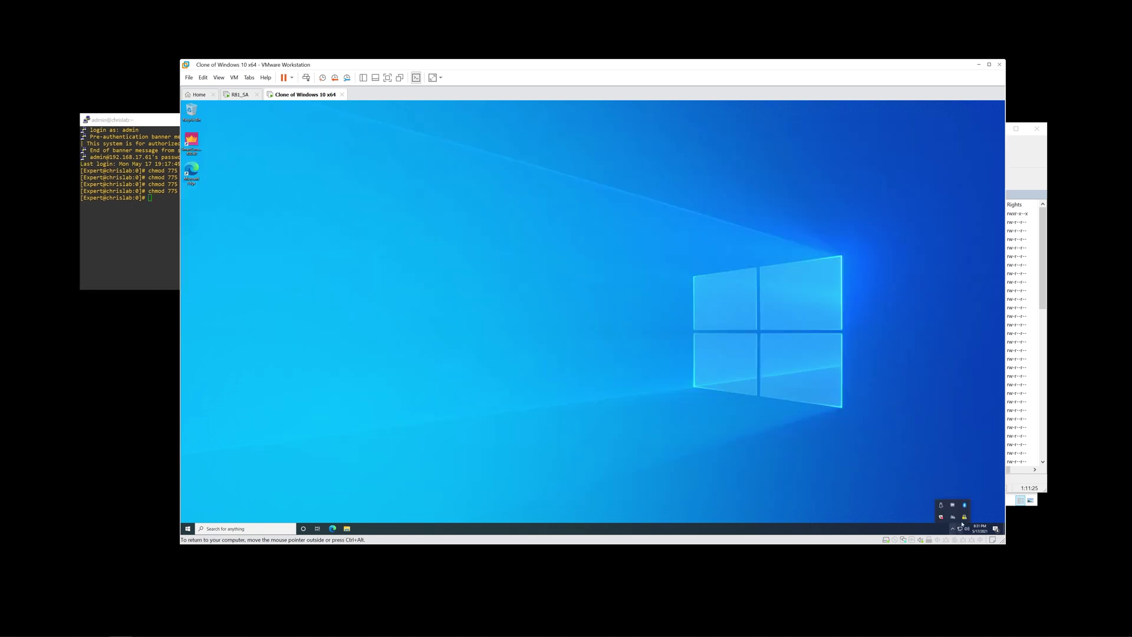
right_click(965, 519)
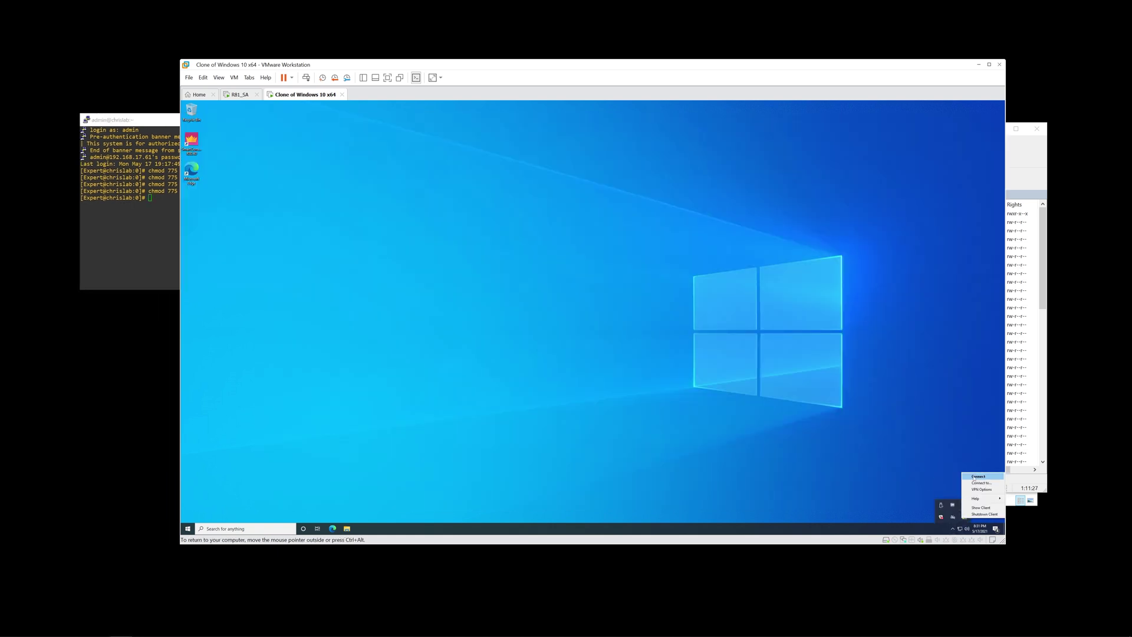
left_click(975, 477)
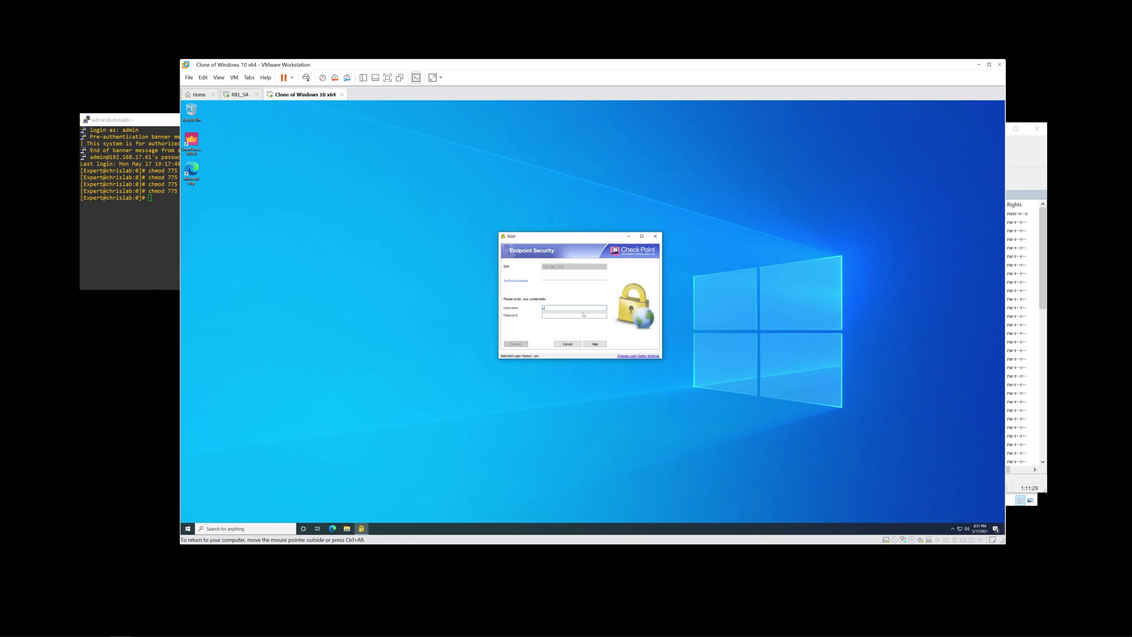
type("a")
key("Return")
Accept the offered client update, then cancel the connection and confirm disconnecting
left_click(628, 319)
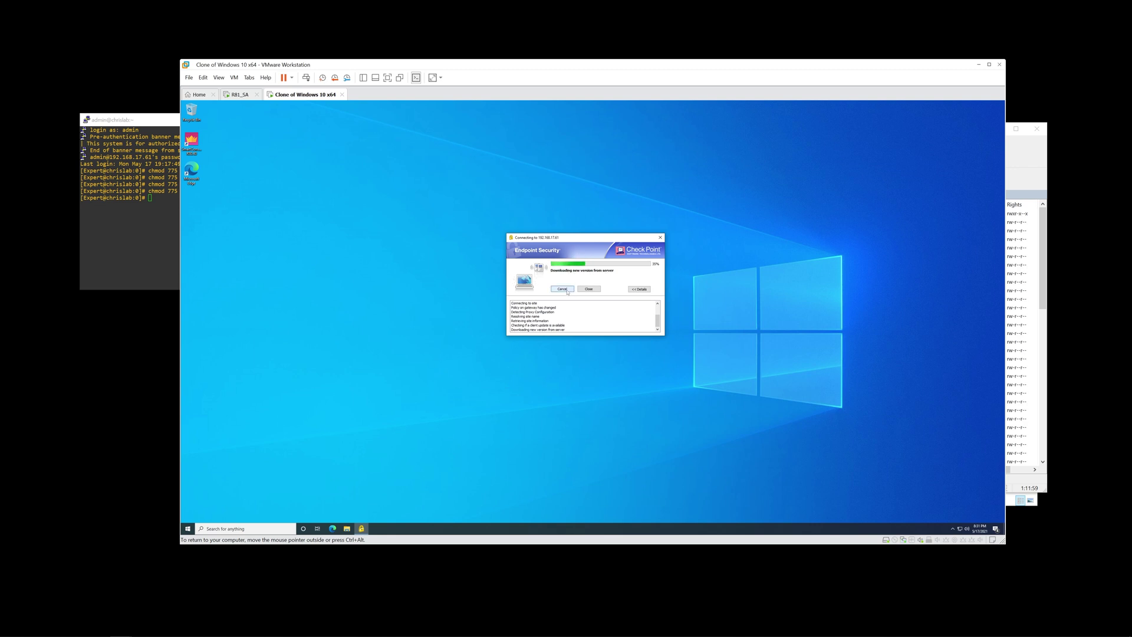
left_click(563, 289)
left_click(596, 318)
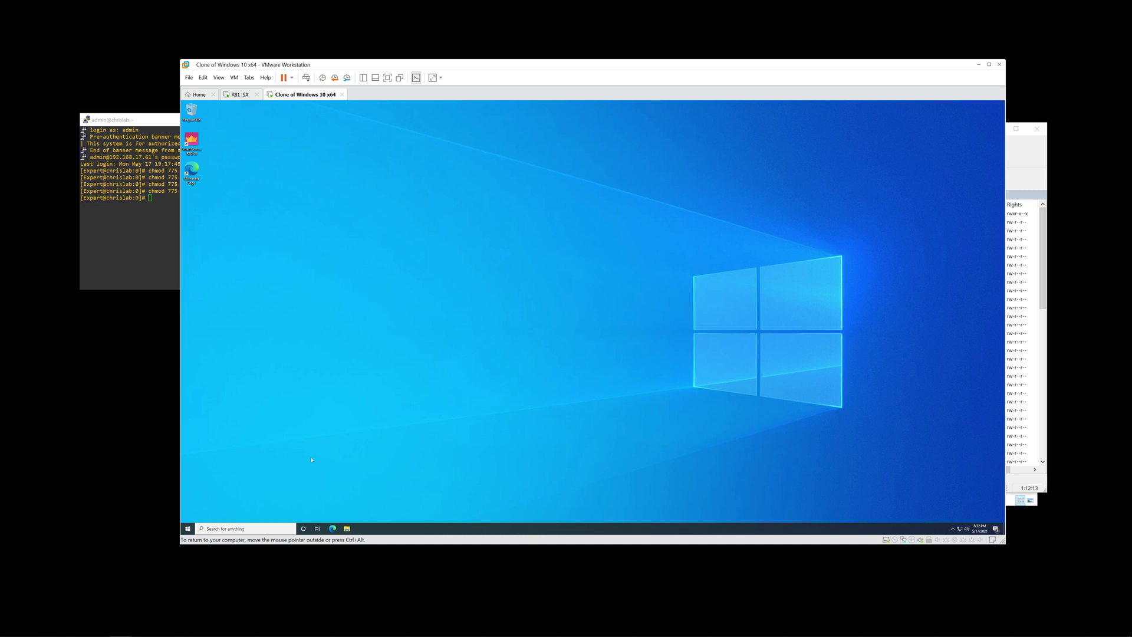
Edit the 443 port of the Platform Portal Main URL in the chrislab gateway properties and save
left_click(186, 632)
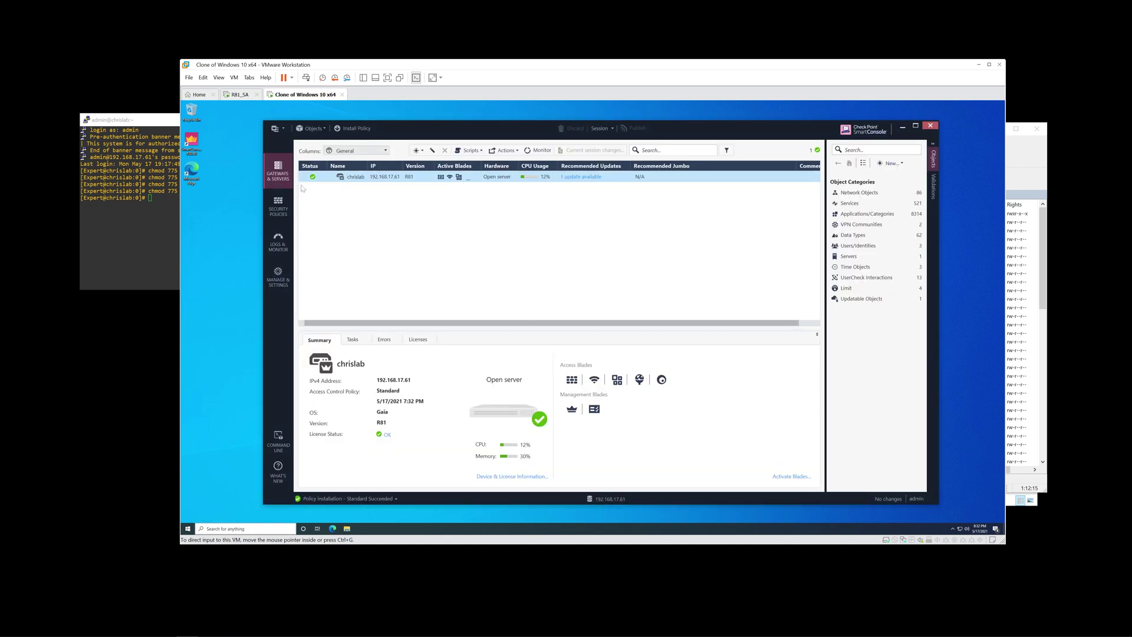
double_click(356, 177)
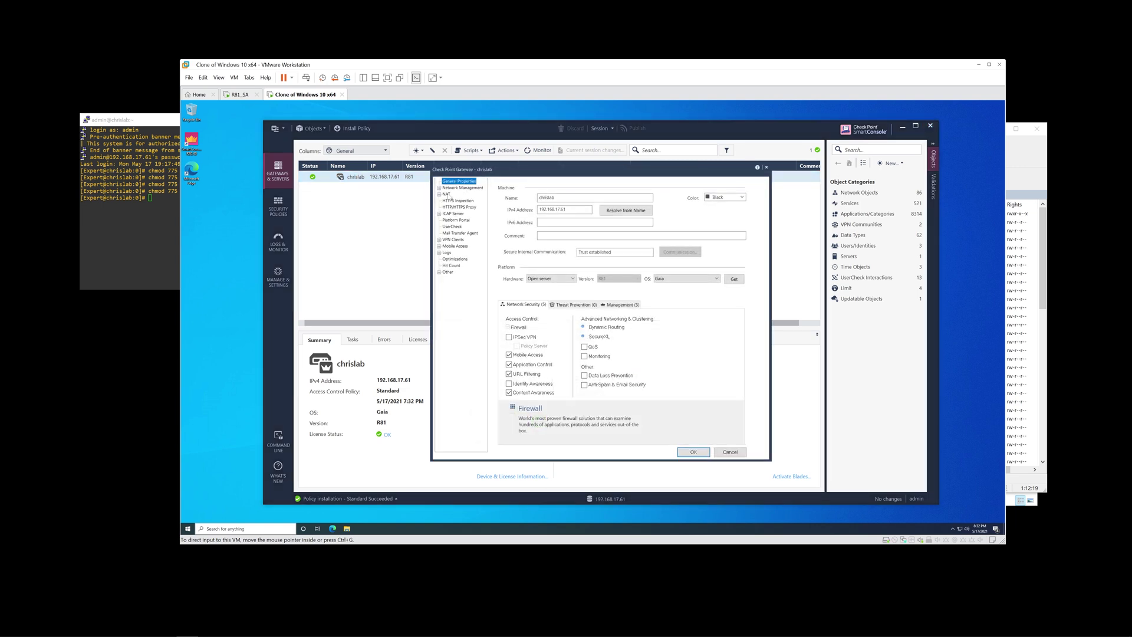
left_click(452, 219)
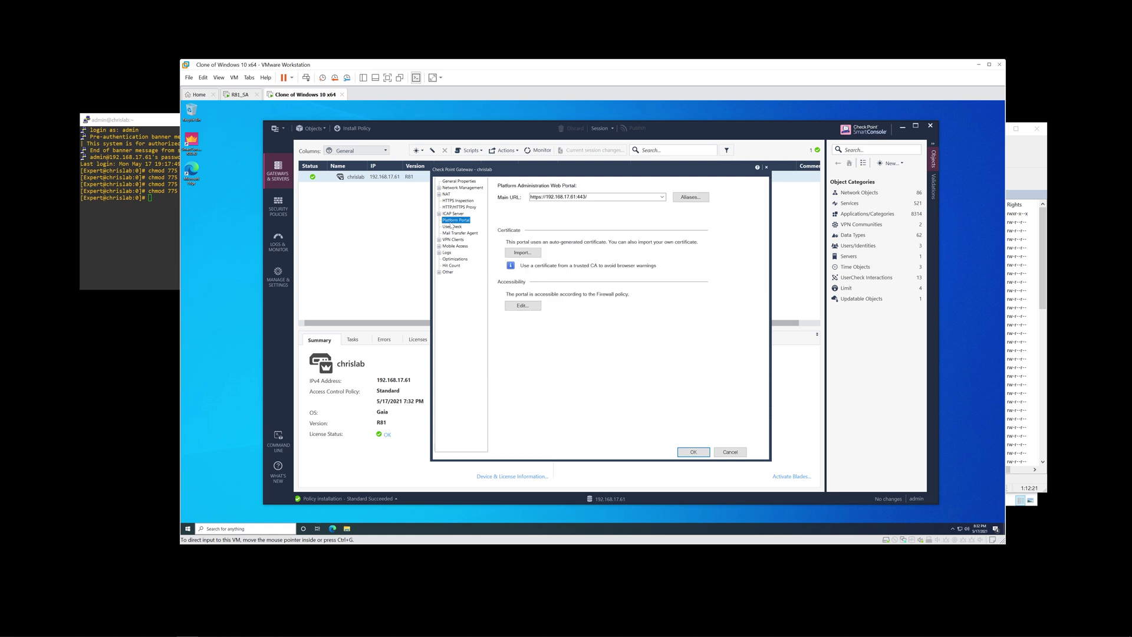
key("Tab")
left_click(578, 197)
double_click(582, 197)
left_click(597, 224)
left_click(687, 448)
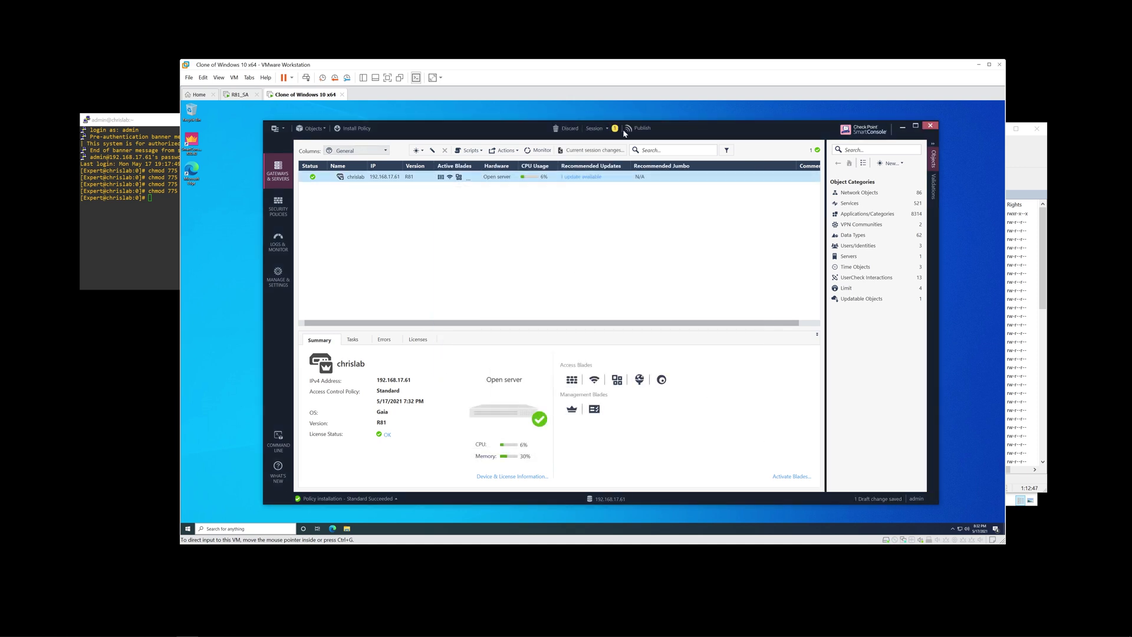
Publish the change and install the Standard policy on the gateway
left_click(369, 130)
left_click(635, 372)
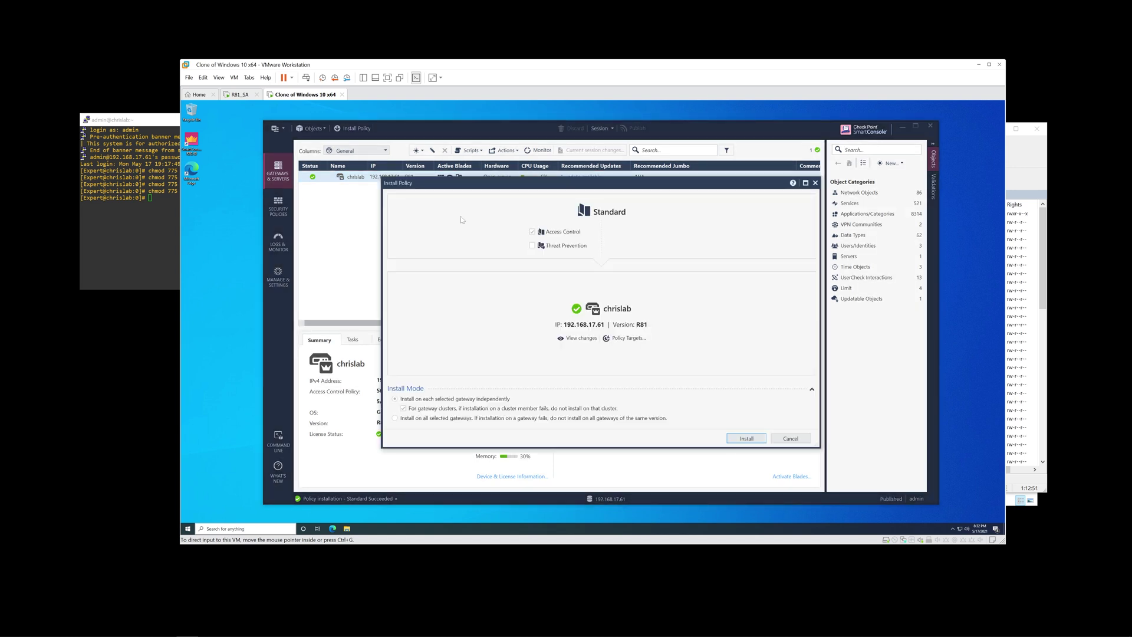
left_click(746, 438)
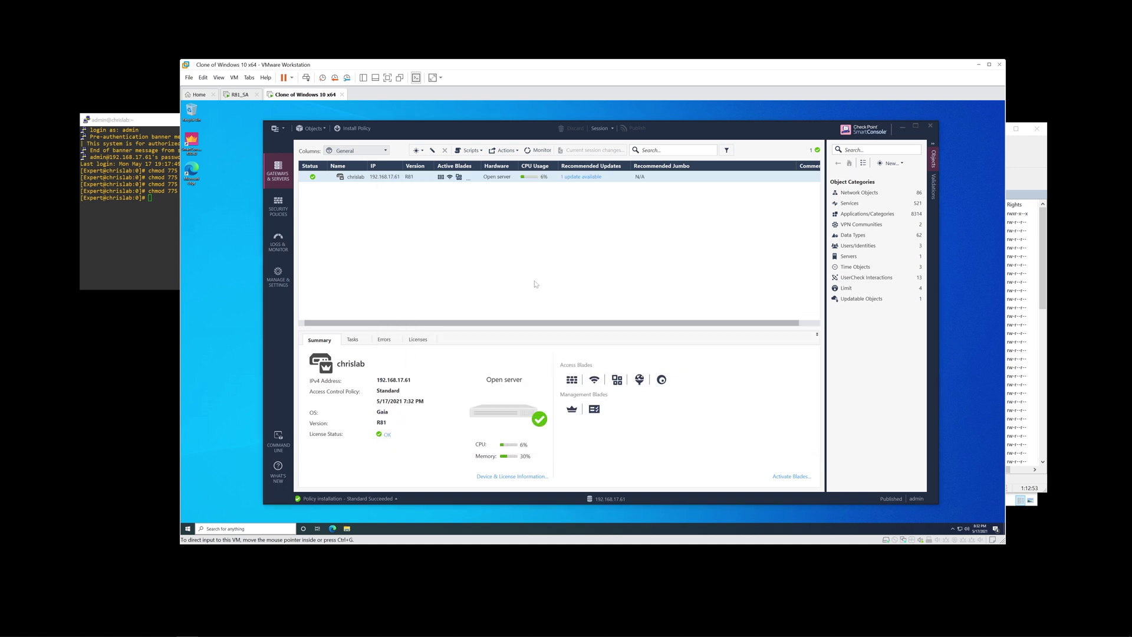
left_click(572, 242)
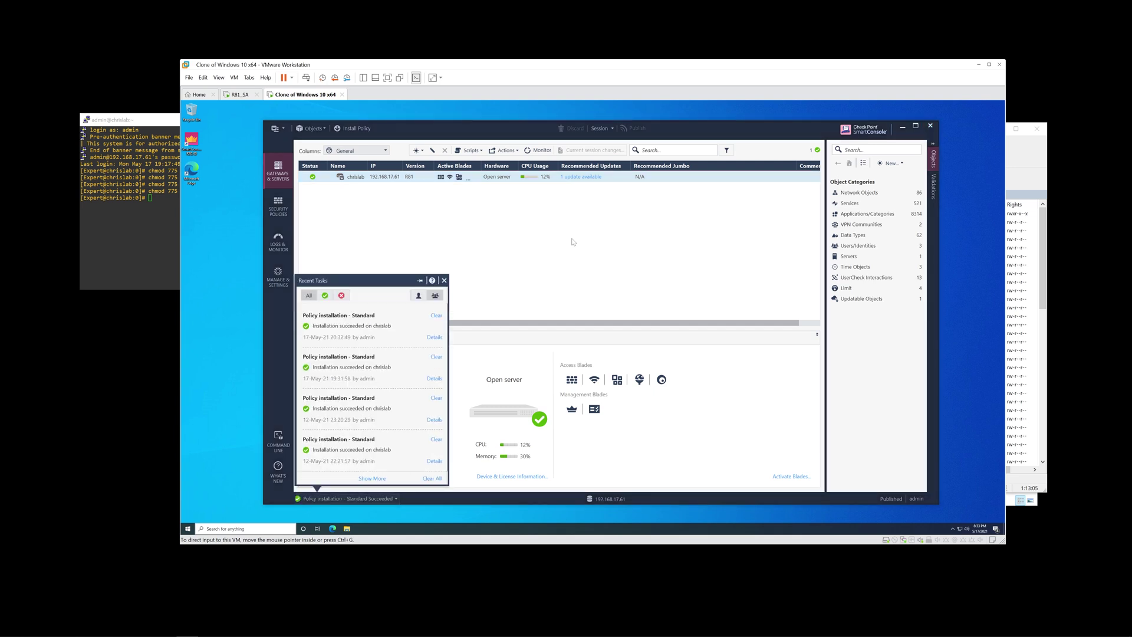
Reconnect Endpoint Security with the password, accept the newer client version, then cancel its download
left_click(903, 129)
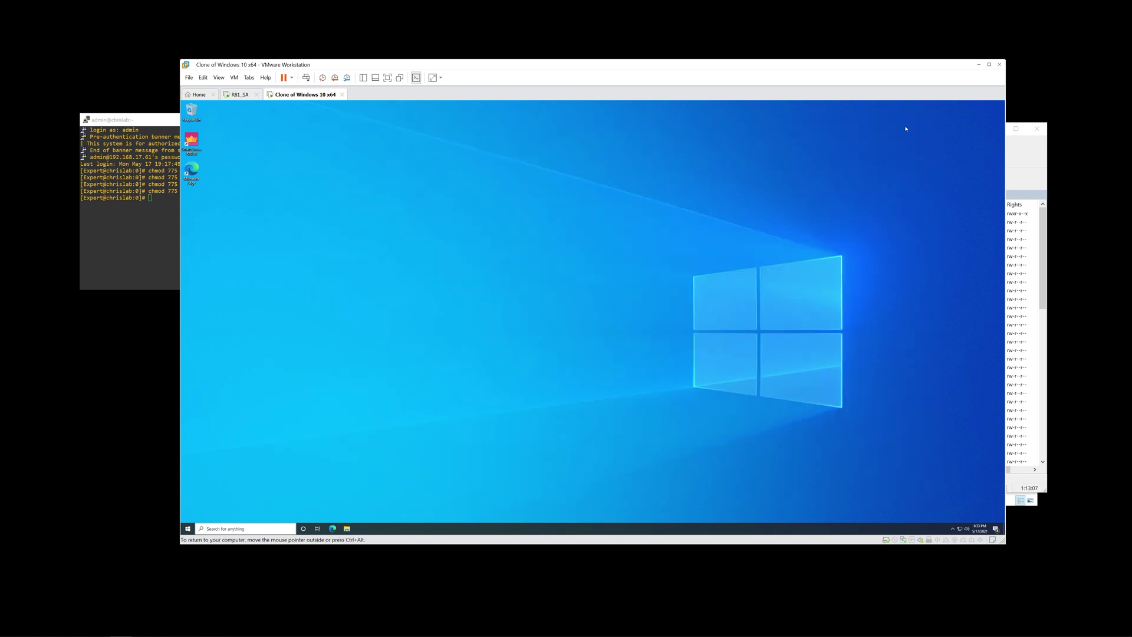
left_click(952, 528)
right_click(953, 516)
left_click(980, 484)
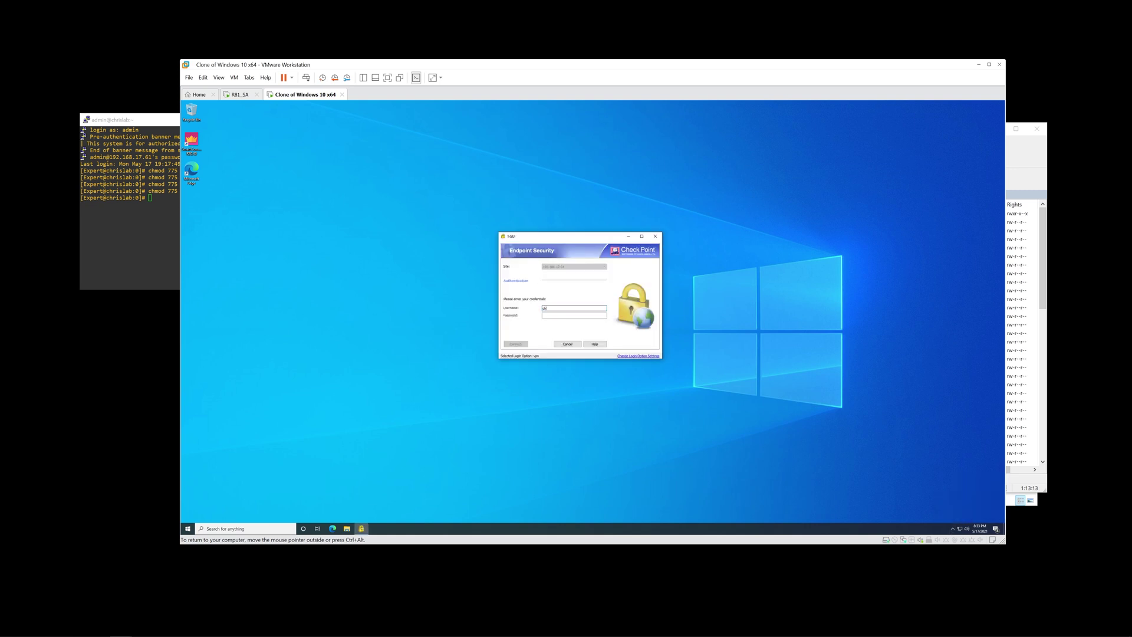
type("••")
left_click(523, 345)
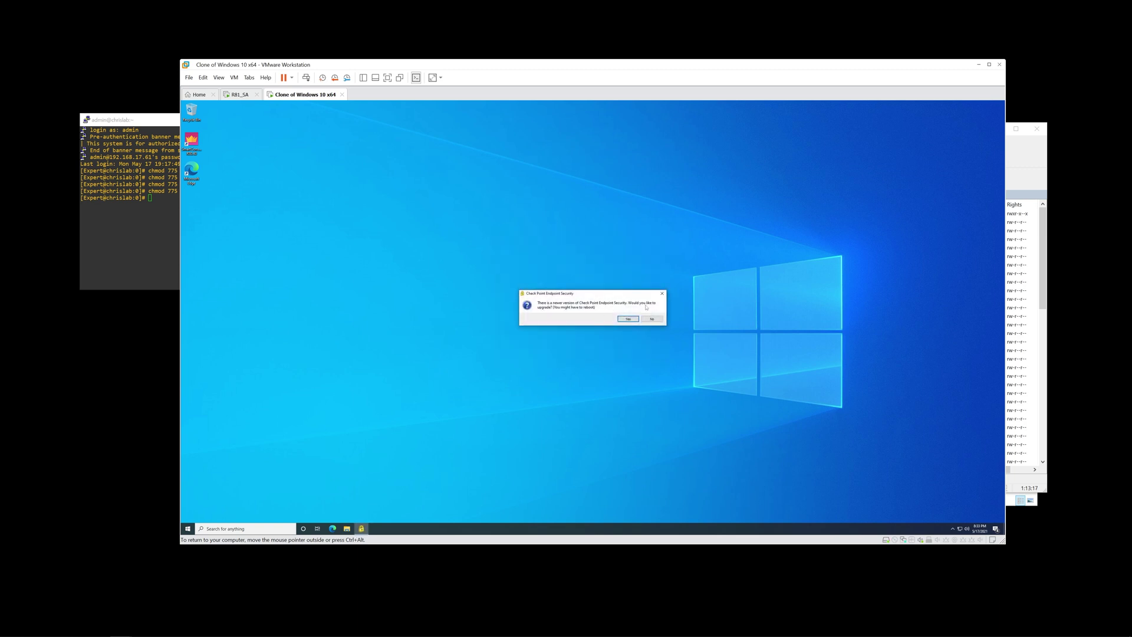
left_click(629, 318)
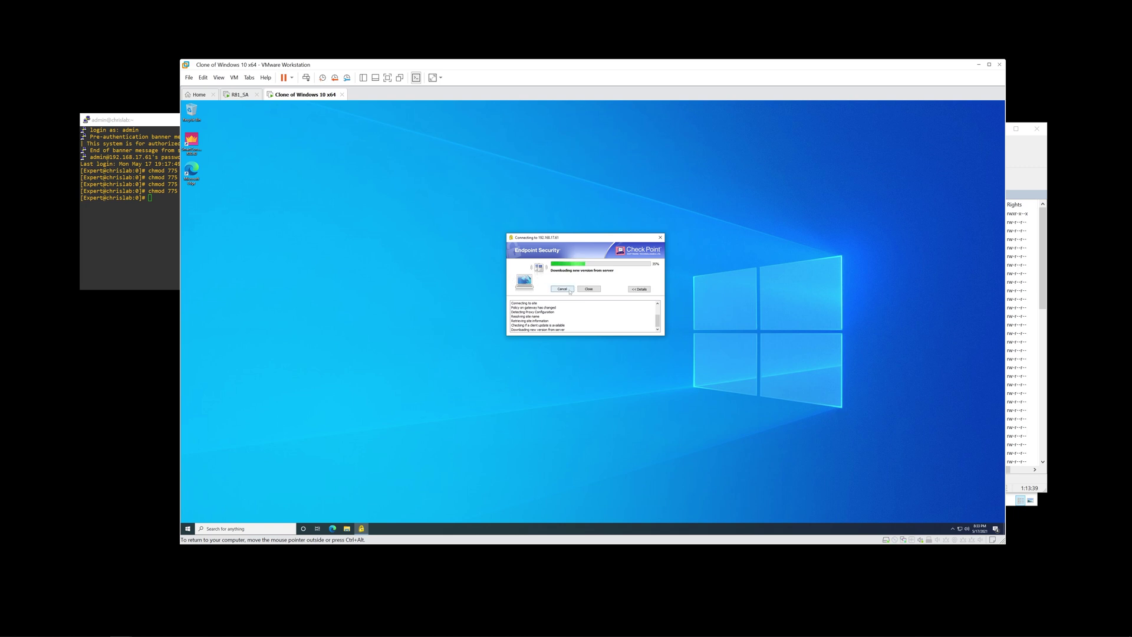
left_click(570, 288)
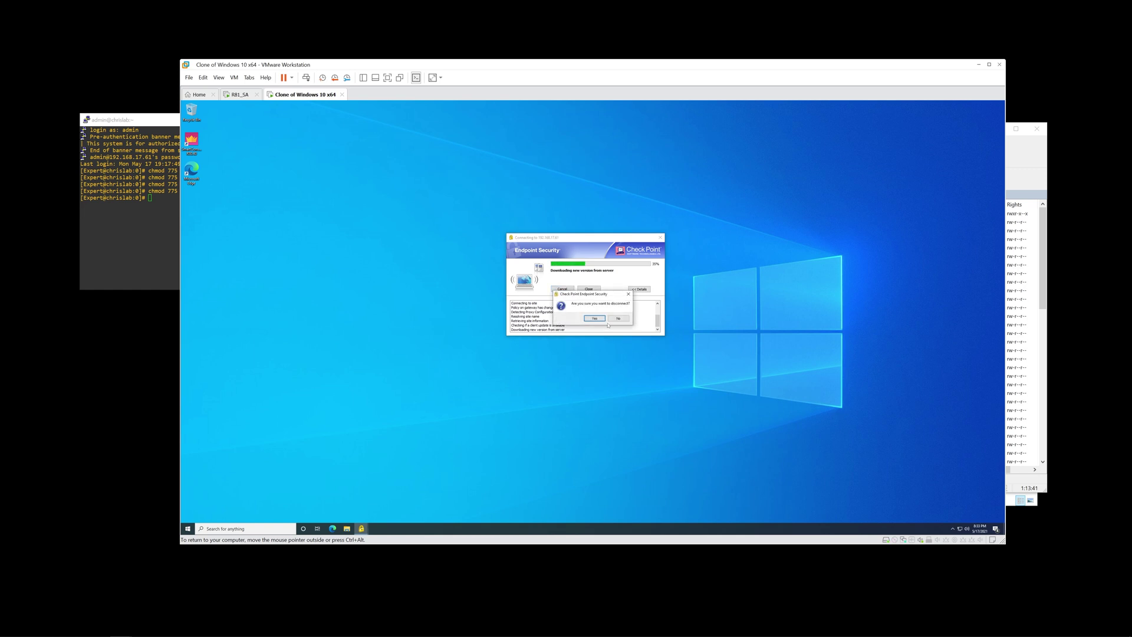
Run cvpnstop and then cvpnstart in the gateway shell to restart Mobile Access services
left_click(153, 128)
type("cvpnstop")
key("Return")
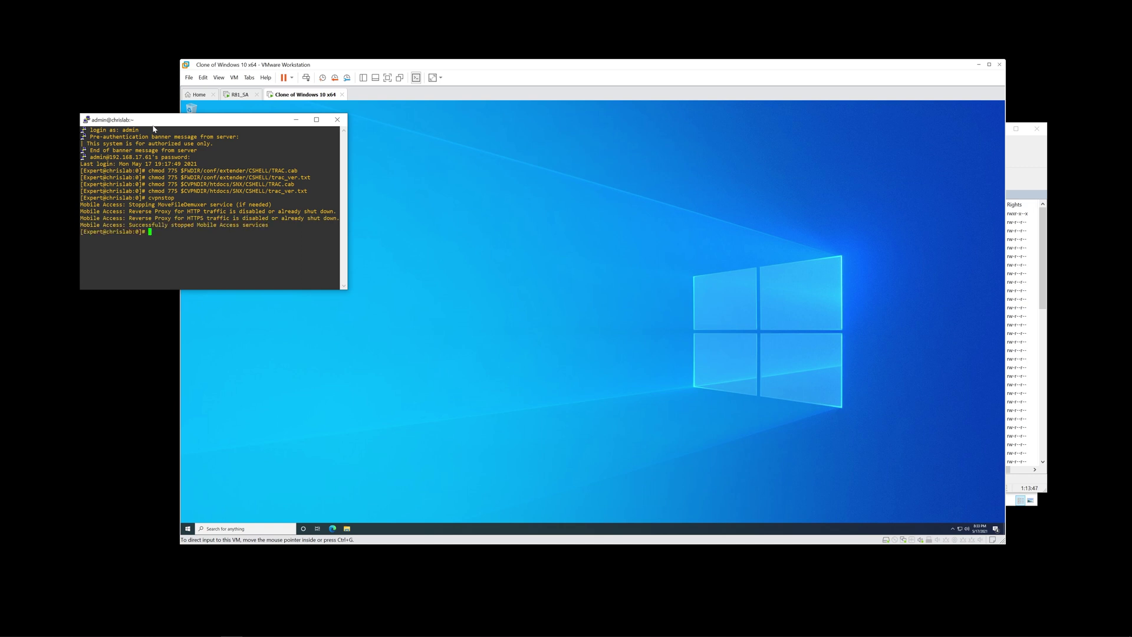
type("cvpnstart")
key("Return")
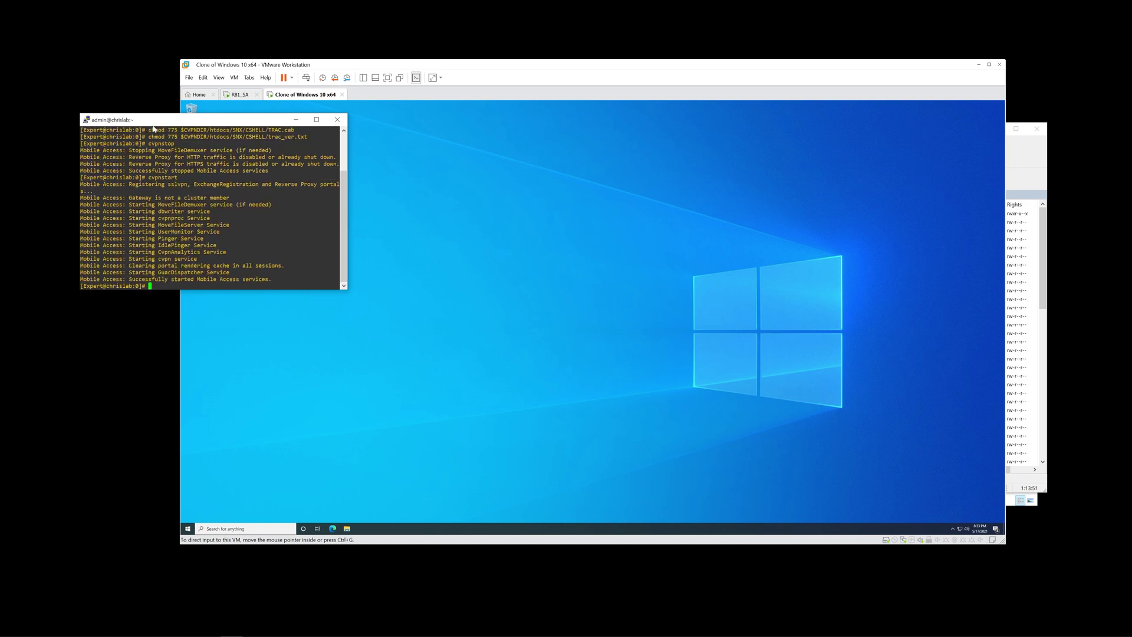
left_click(932, 485)
Retry the VPN connection with the pasted account password and dismiss the 'Client upgrade has failed' message
left_click(953, 528)
right_click(962, 519)
left_click(978, 487)
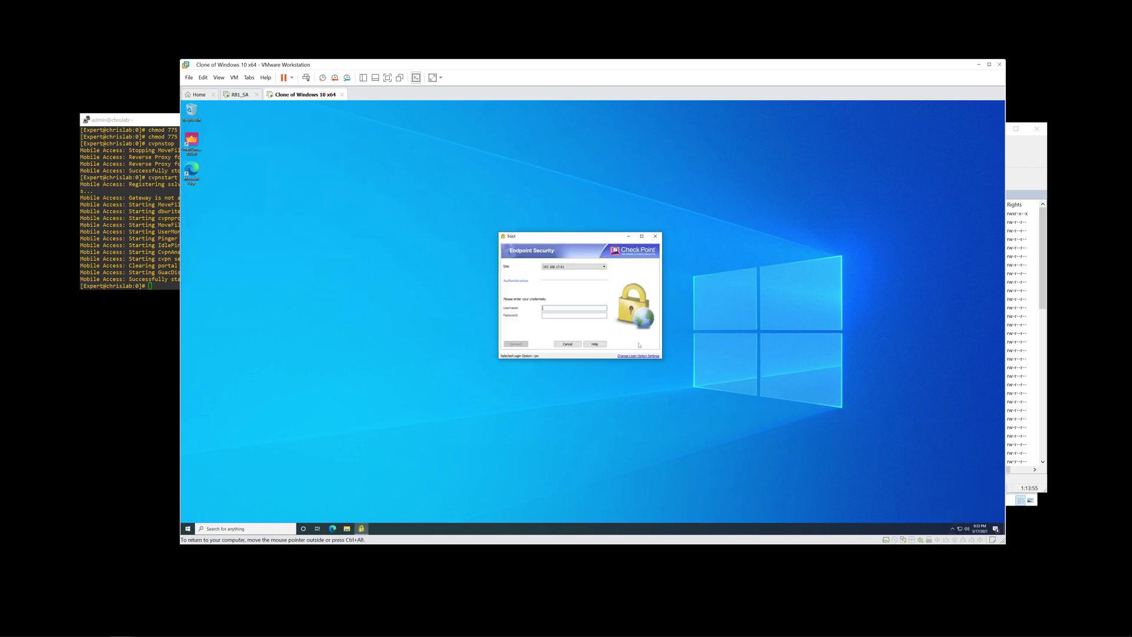
key("ctrl+v")
left_click(516, 343)
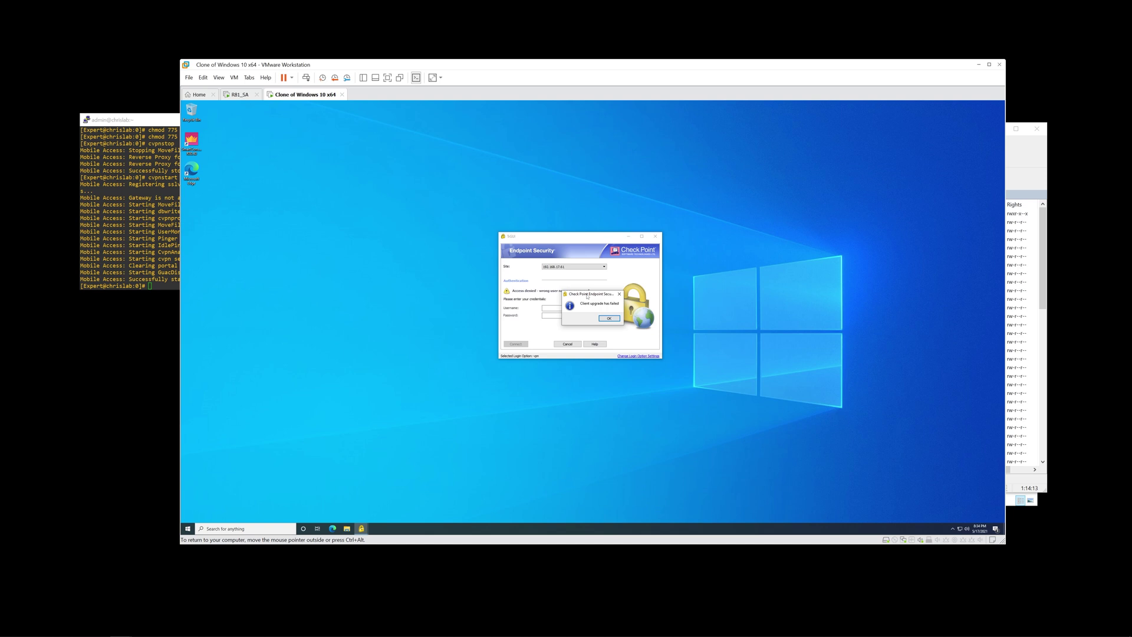
left_click(609, 319)
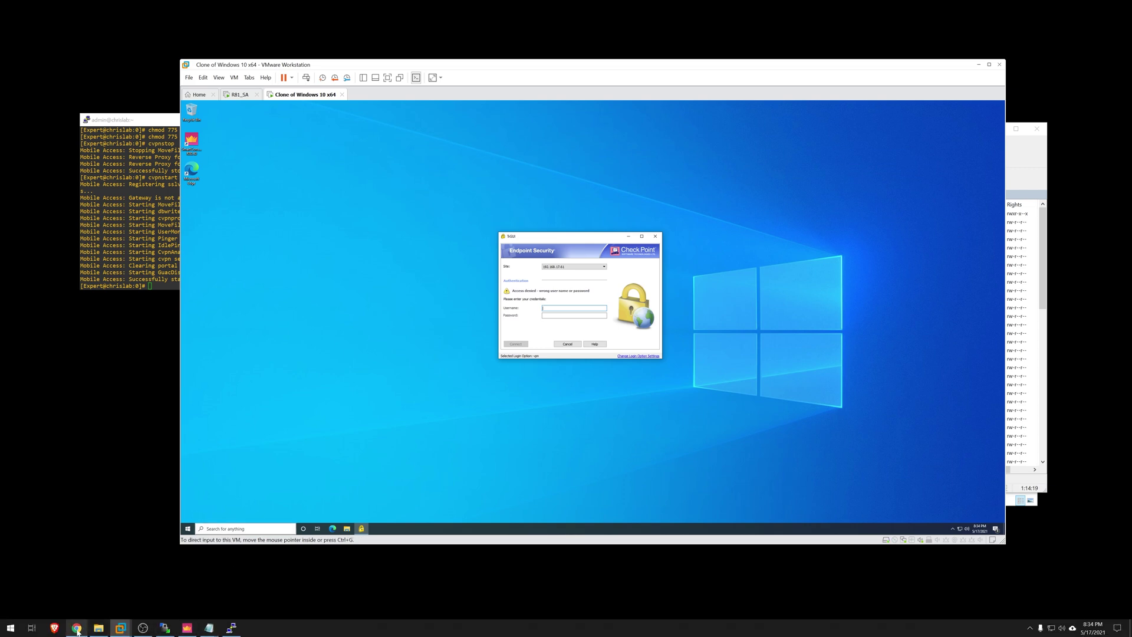
Copy the four <Location /CSHELL> lines from the reply in the CheckMates 'Client upgrade failed' thread
left_click(77, 629)
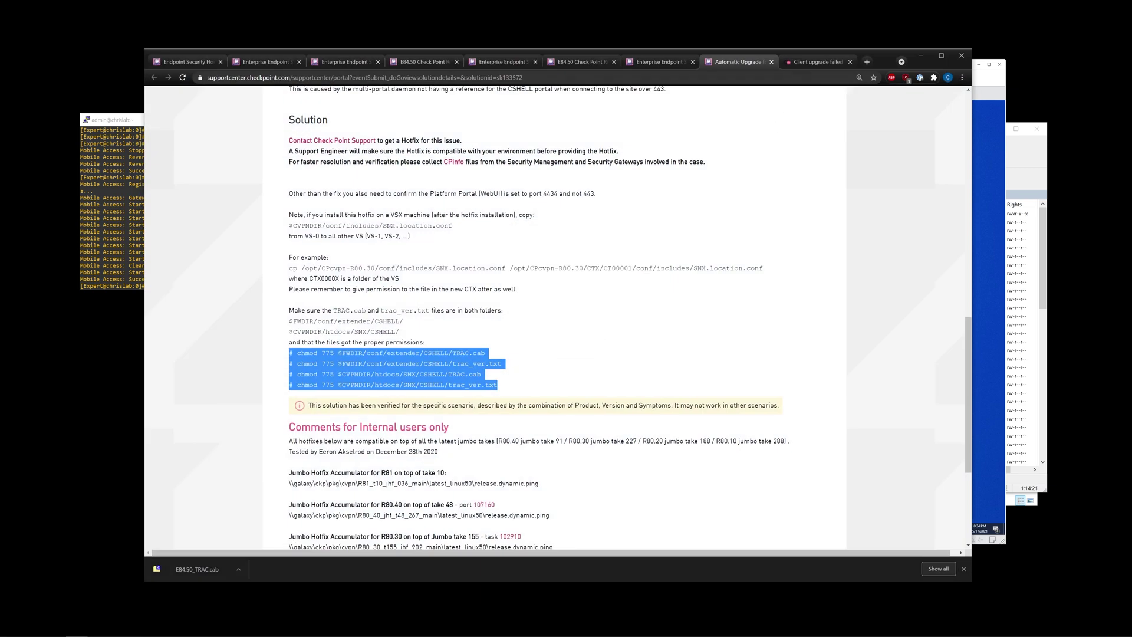
key("ctrl+Tab")
left_click(423, 287)
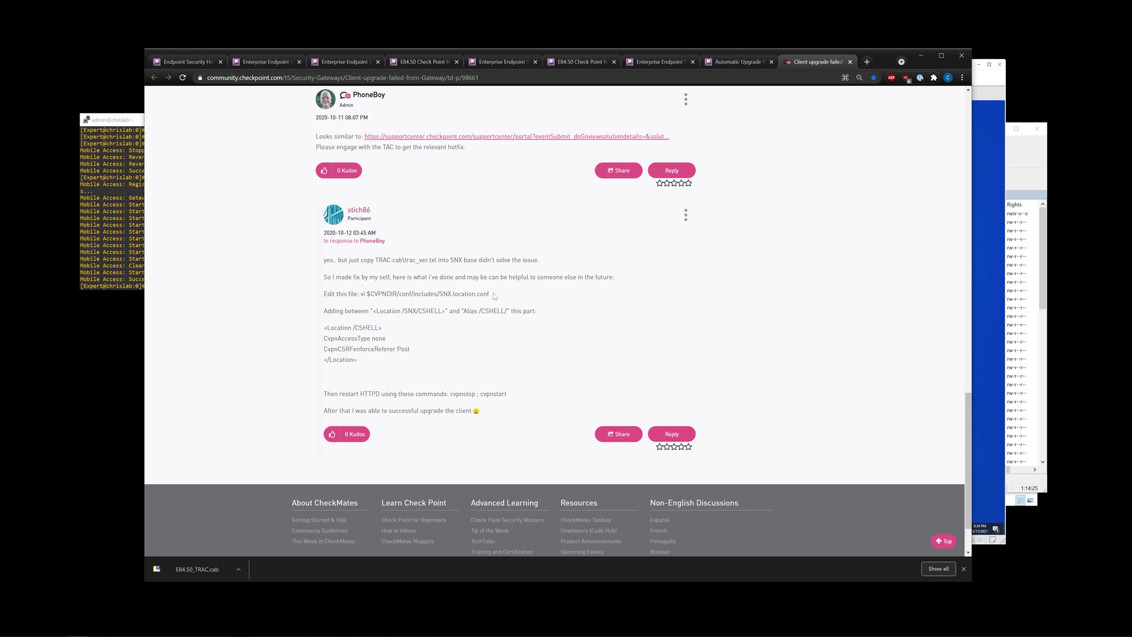
left_click_drag(490, 294, 439, 294)
left_click_drag(374, 362, 324, 326)
right_click(330, 332)
left_click(352, 338)
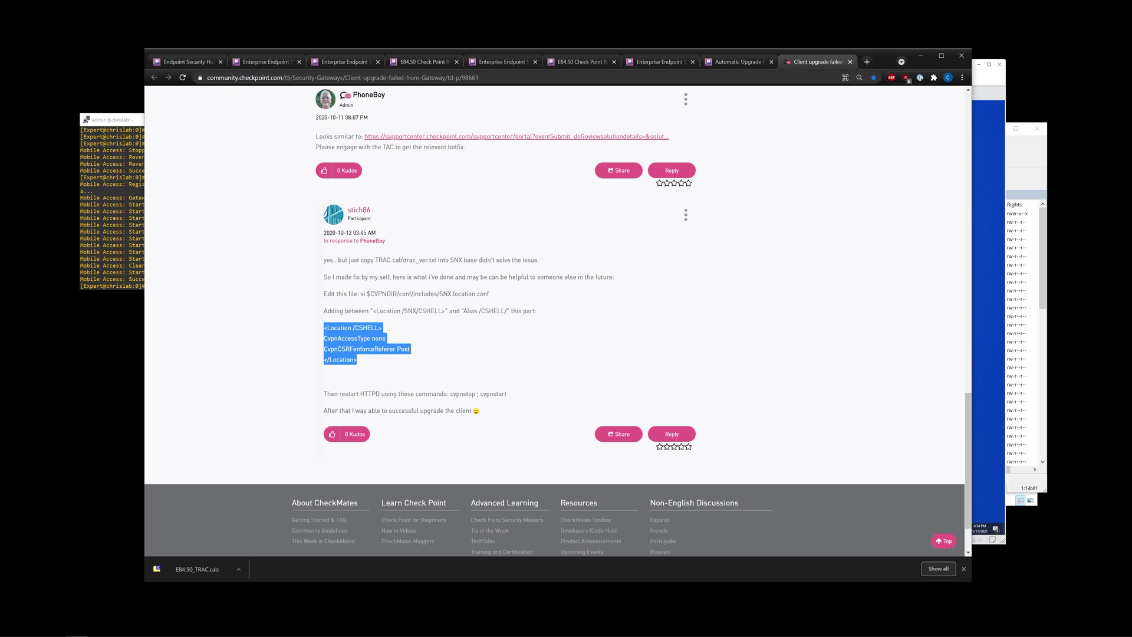
Browse to /opt/CPvpn-R81/conf/includes and open SNX.location.conf in the editor
left_click(921, 55)
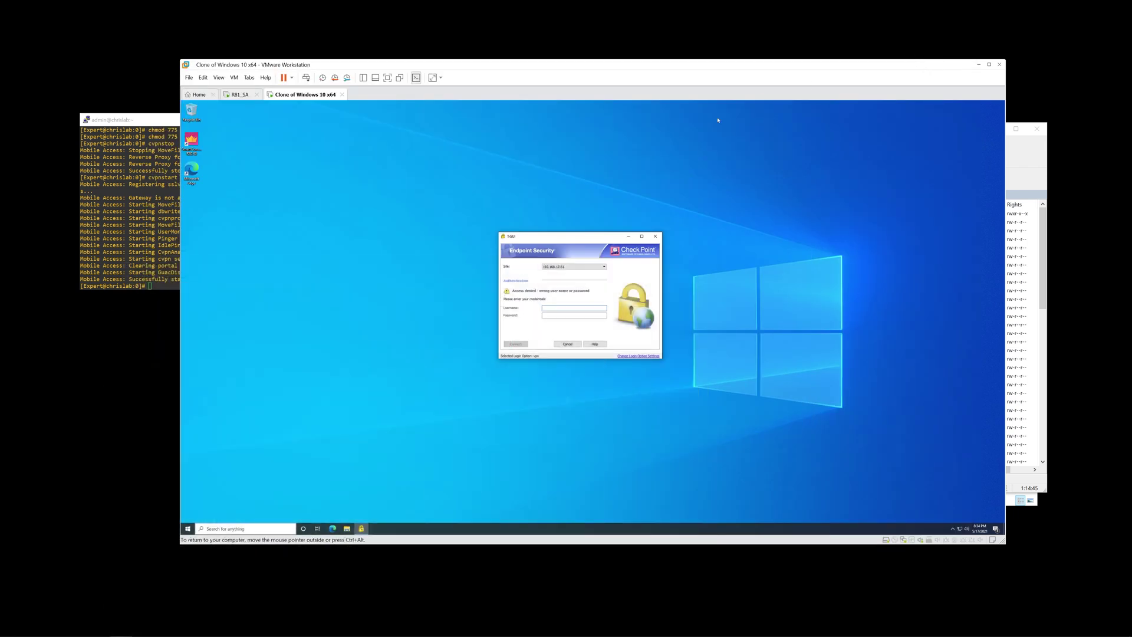
left_click(1021, 171)
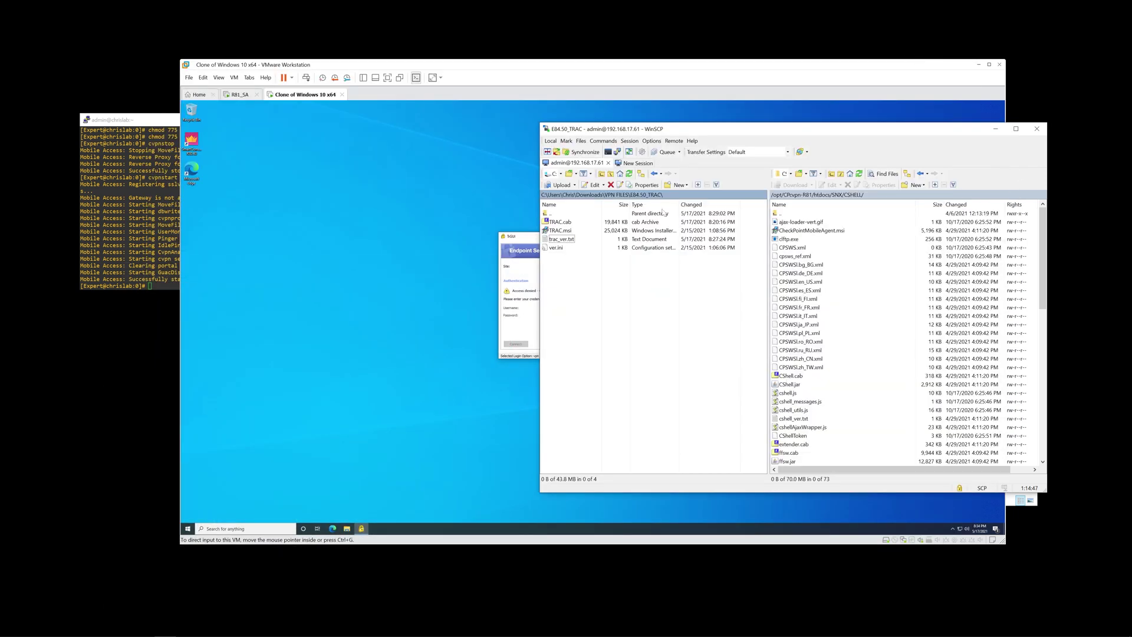
left_click(796, 195)
double_click(790, 230)
double_click(792, 230)
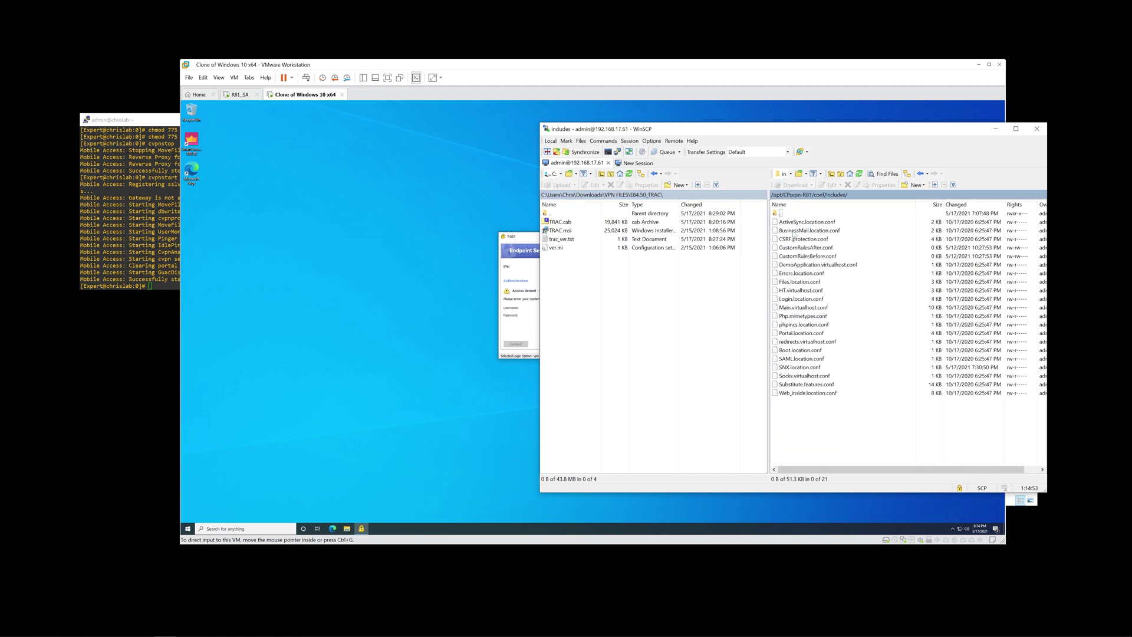
left_click_drag(833, 131, 643, 128)
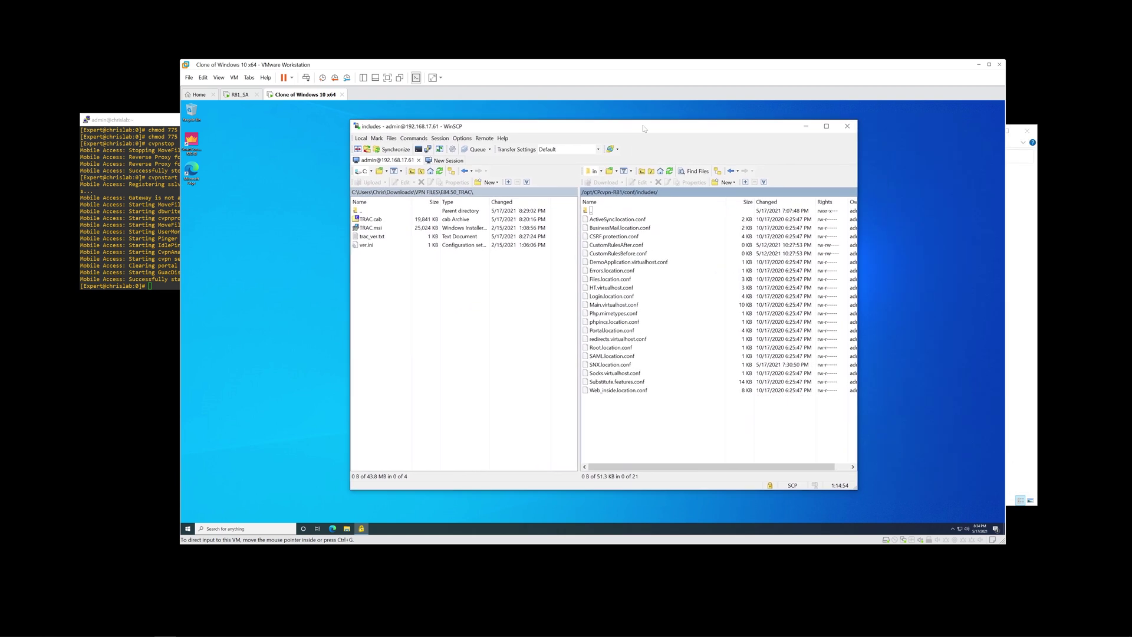
double_click(611, 365)
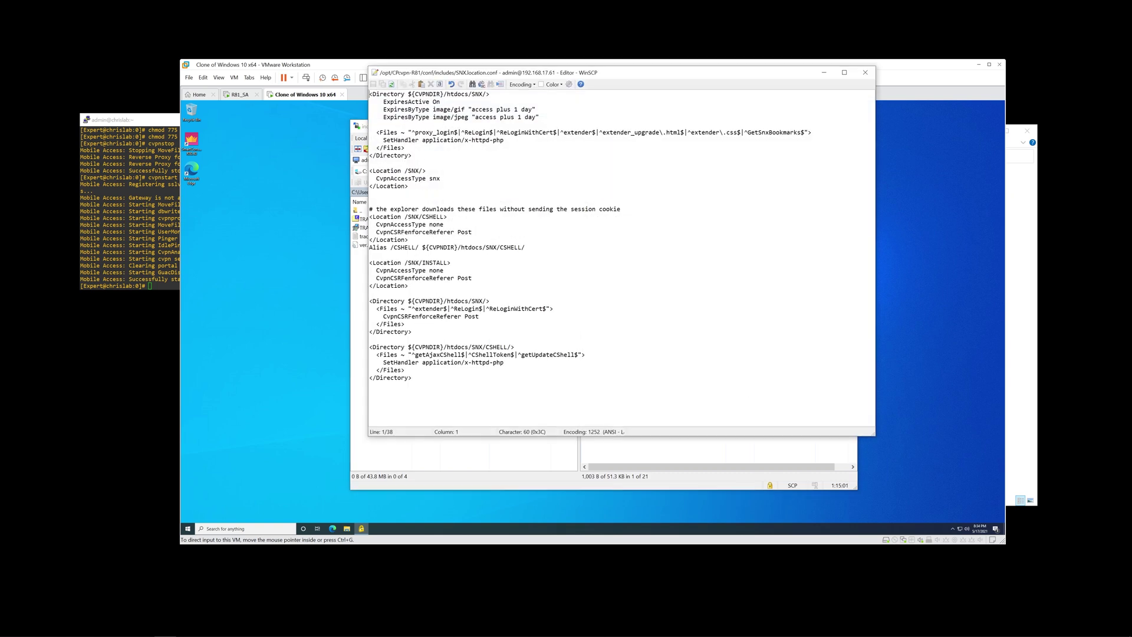
left_click_drag(557, 66, 415, 95)
Paste the <Location /CSHELL> block after the closing </Location> tag, then save and close the file
left_click(266, 269)
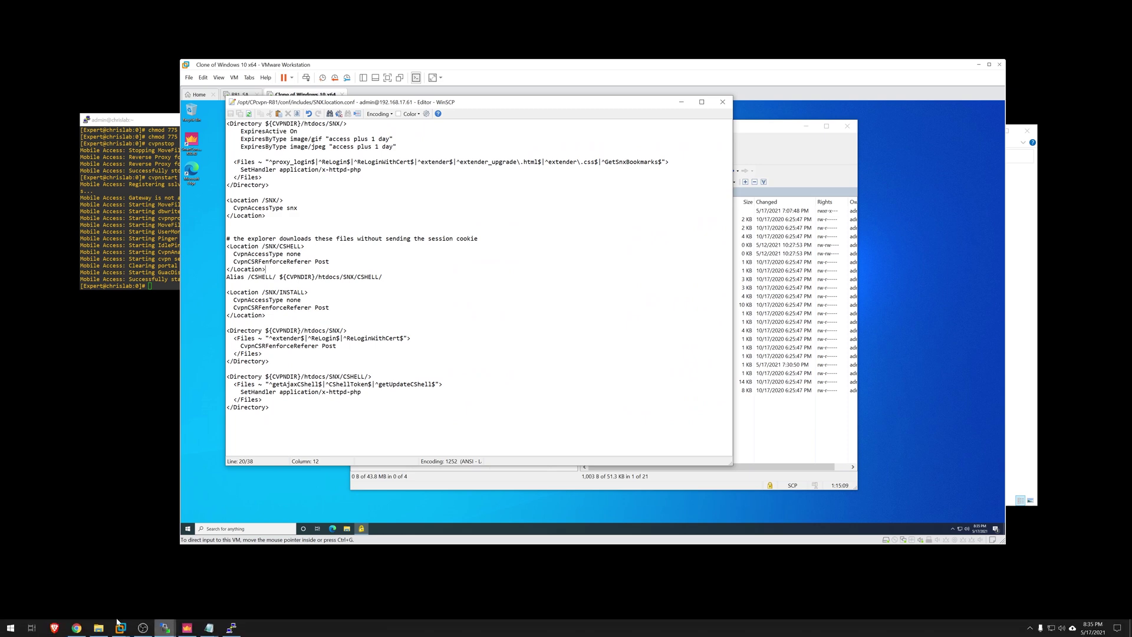
left_click(77, 630)
right_click(349, 332)
left_click(372, 337)
left_click(922, 56)
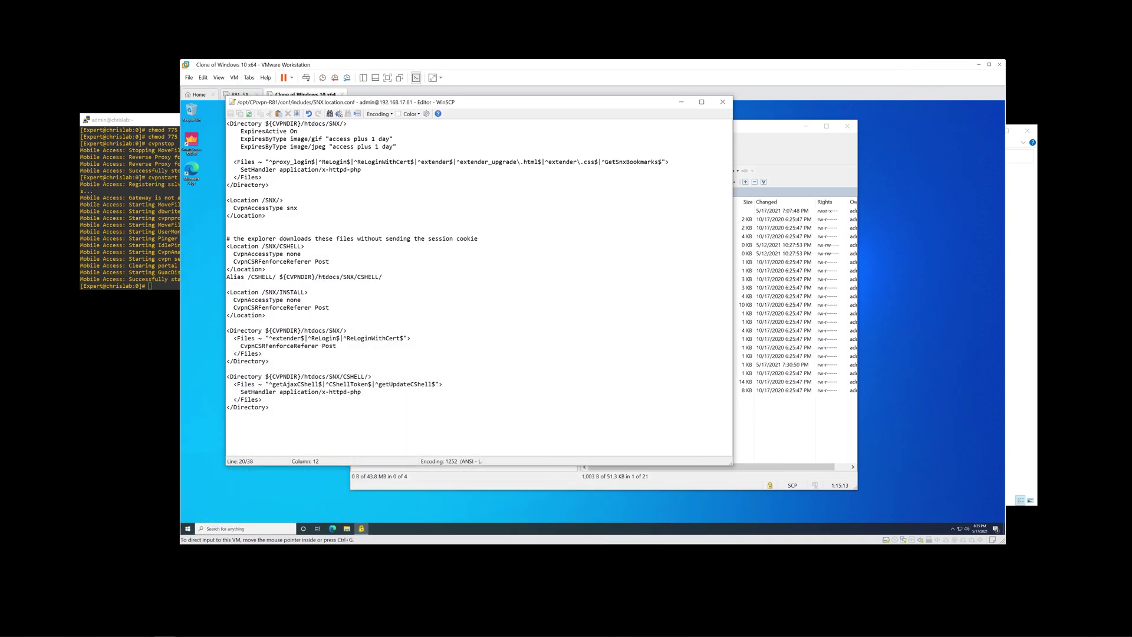
key("Return")
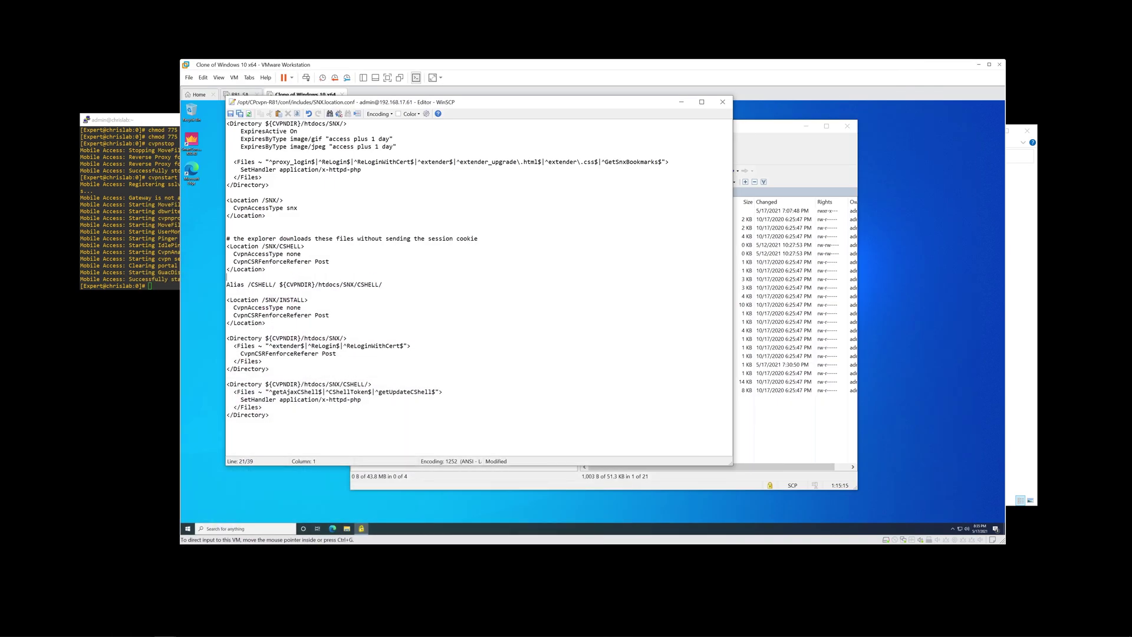
key("ctrl+v")
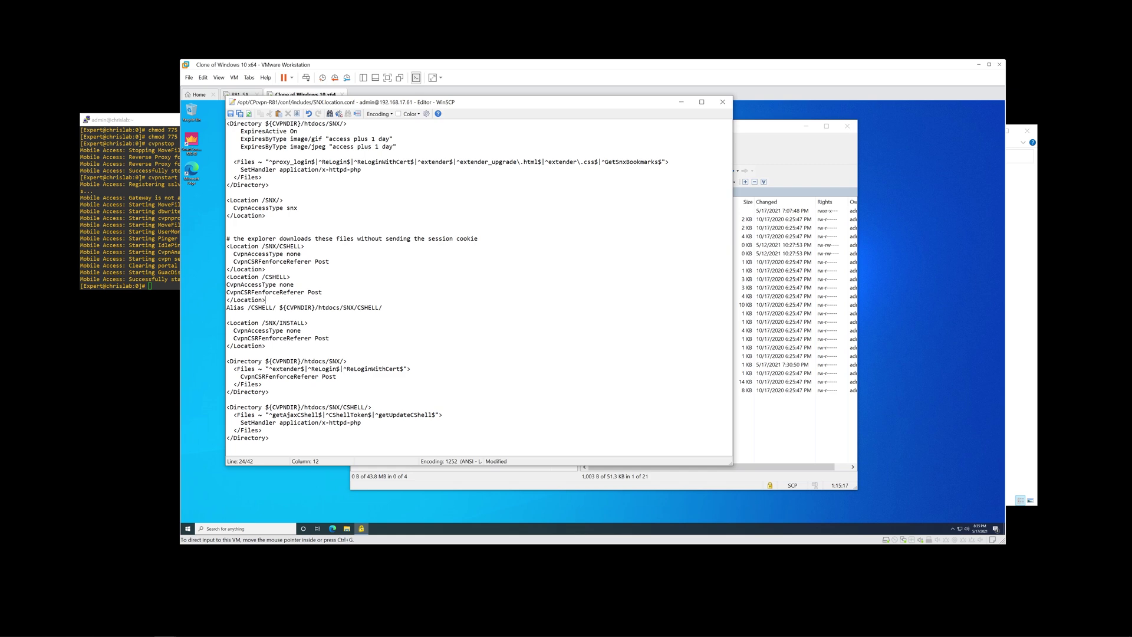
left_click(231, 113)
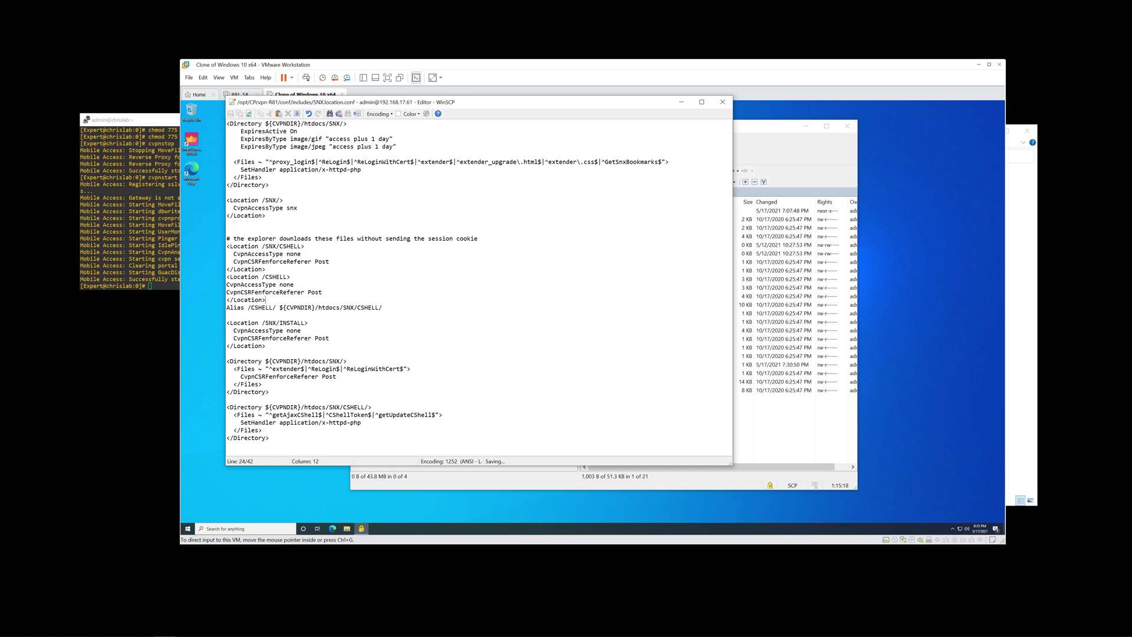
left_click(723, 104)
key("alt+Tab")
Rerun cvpnstop and then cvpnstart from command history to restart the Mobile Access services
key("Up")
key("Up")
key("Return")
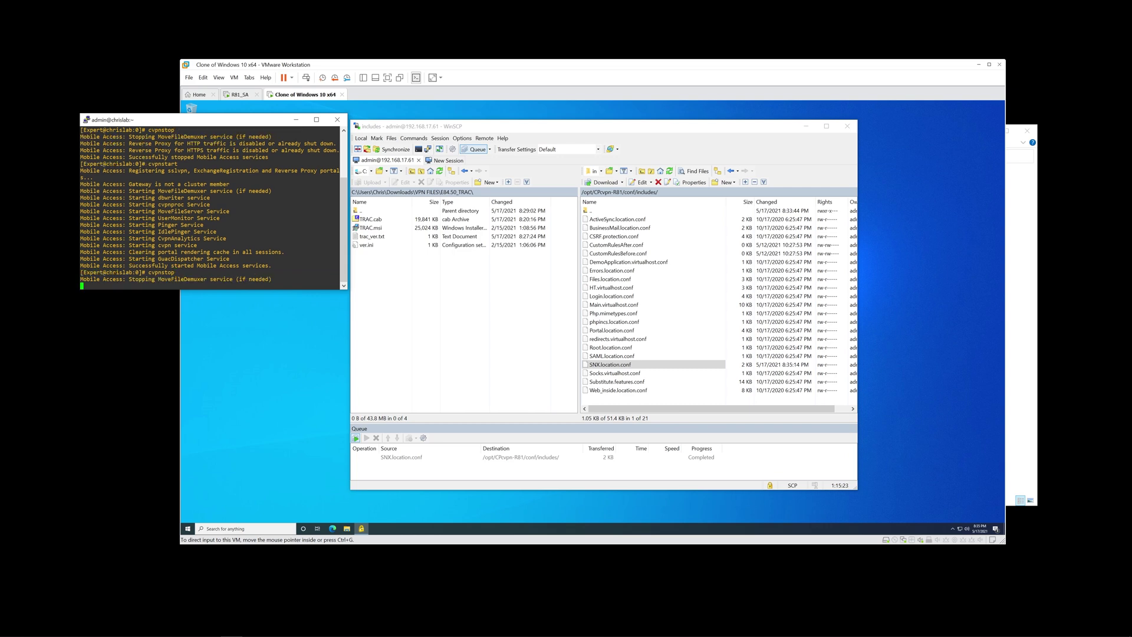
left_click(806, 125)
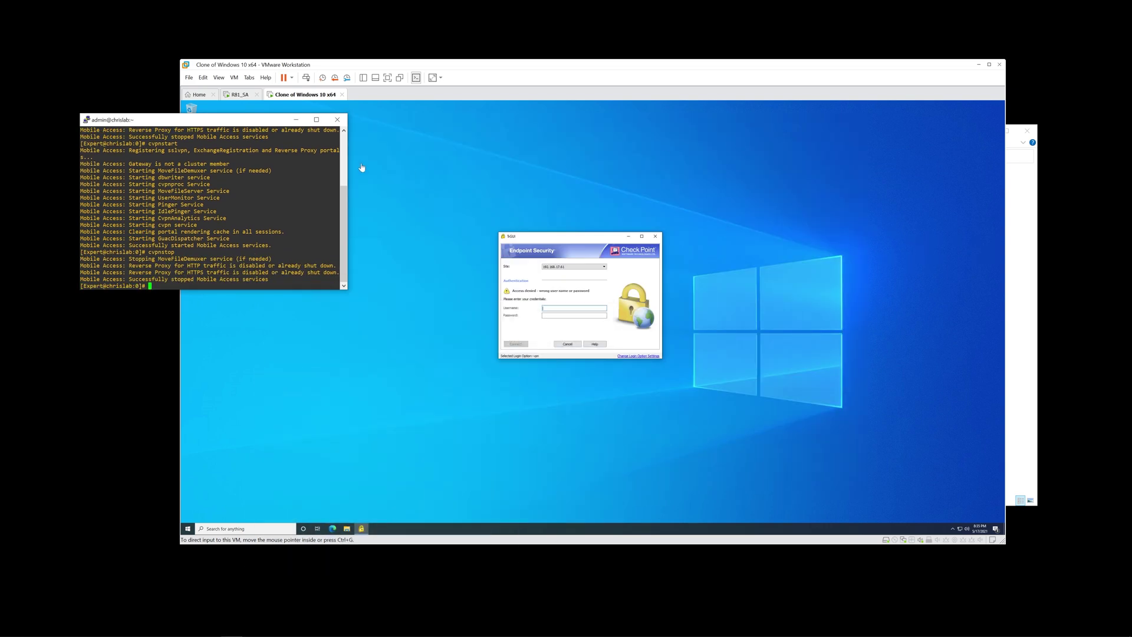
key("Up")
key("Up")
key("Return")
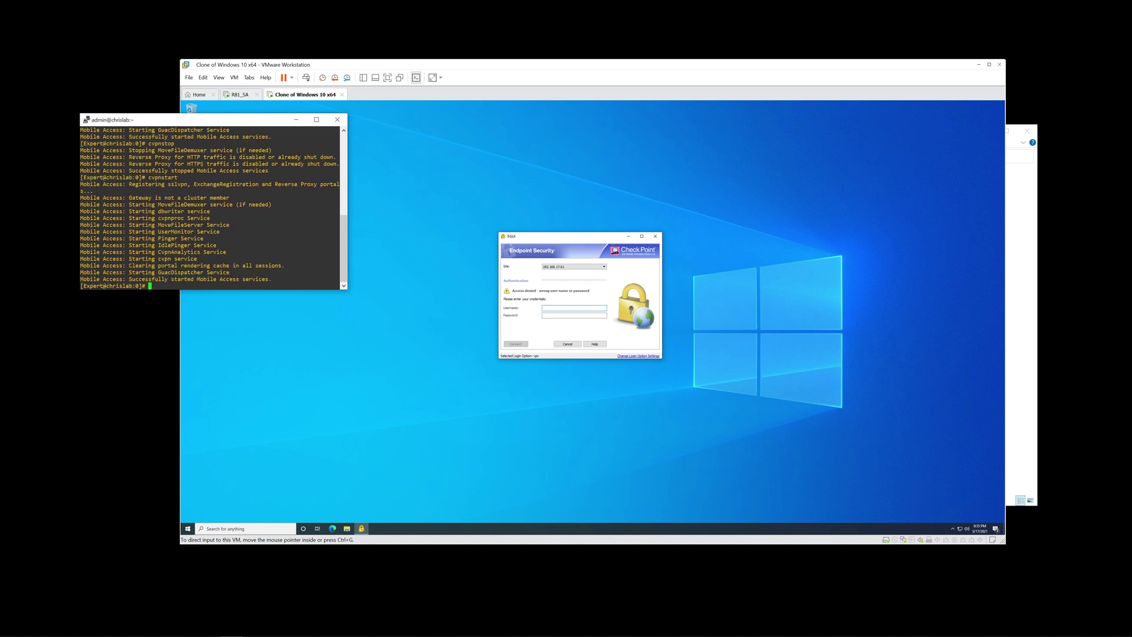
Log in with the account password and accept the offered upgrade to the newer client version
left_click(541, 242)
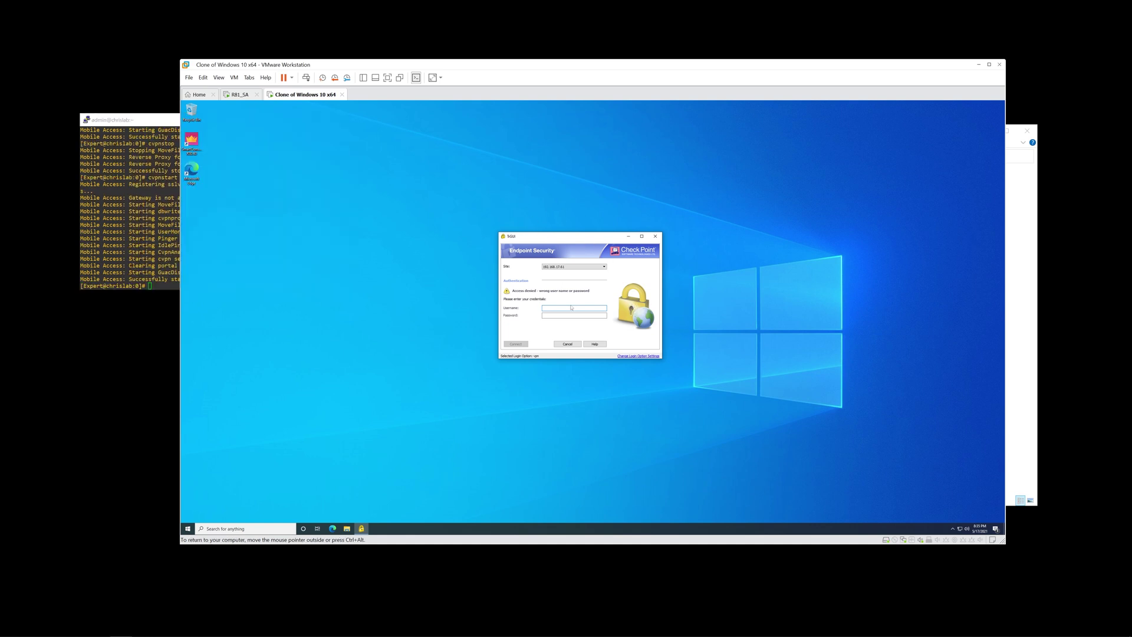
type("****")
left_click(516, 344)
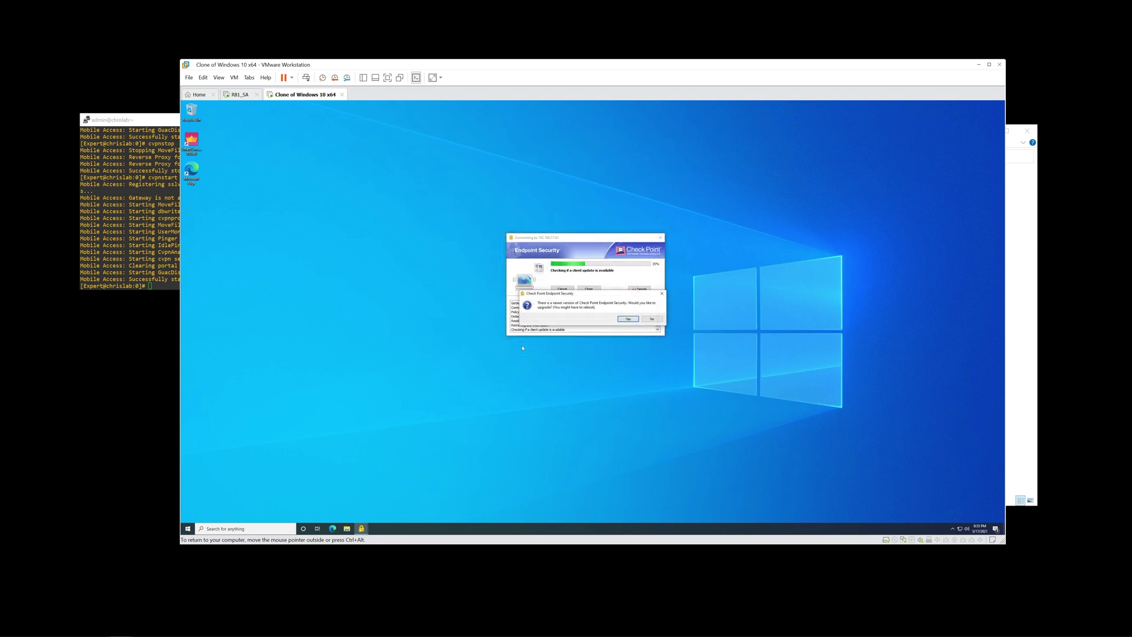
left_click(631, 321)
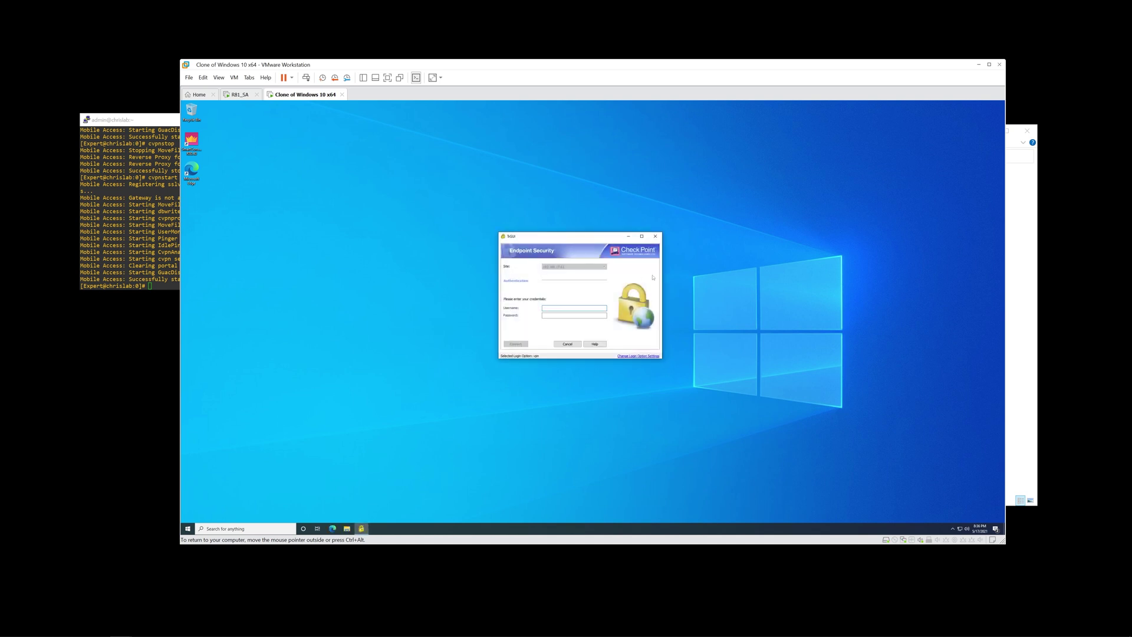
Open Help > About from the Check Point tray icon to confirm client version E84.50
left_click(952, 528)
right_click(965, 517)
mouse_move(981, 490)
left_click(942, 491)
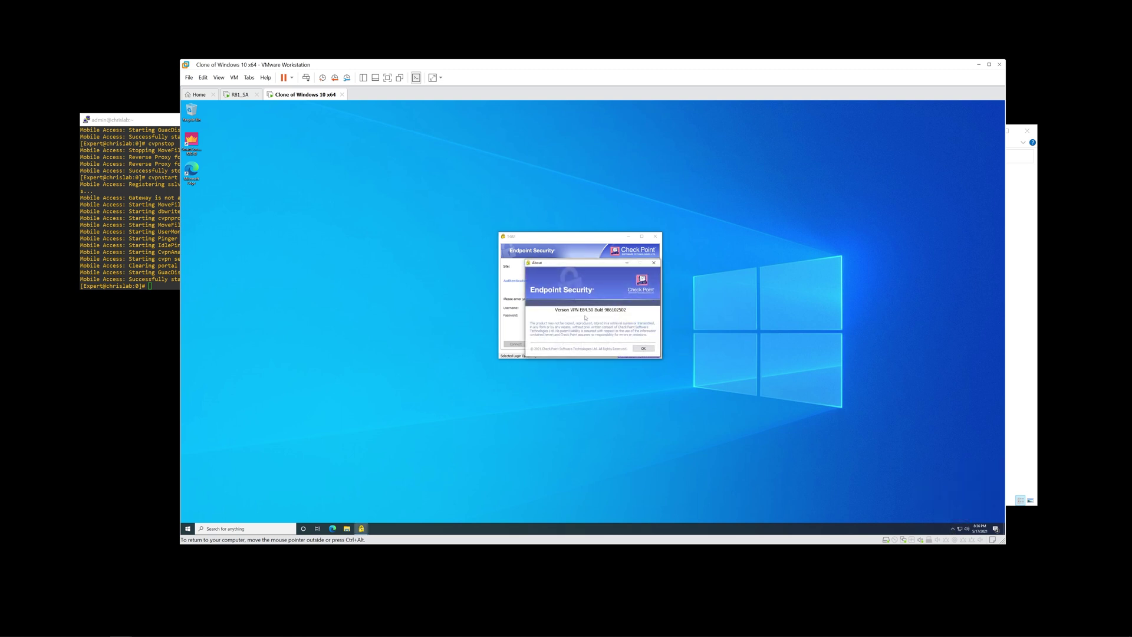